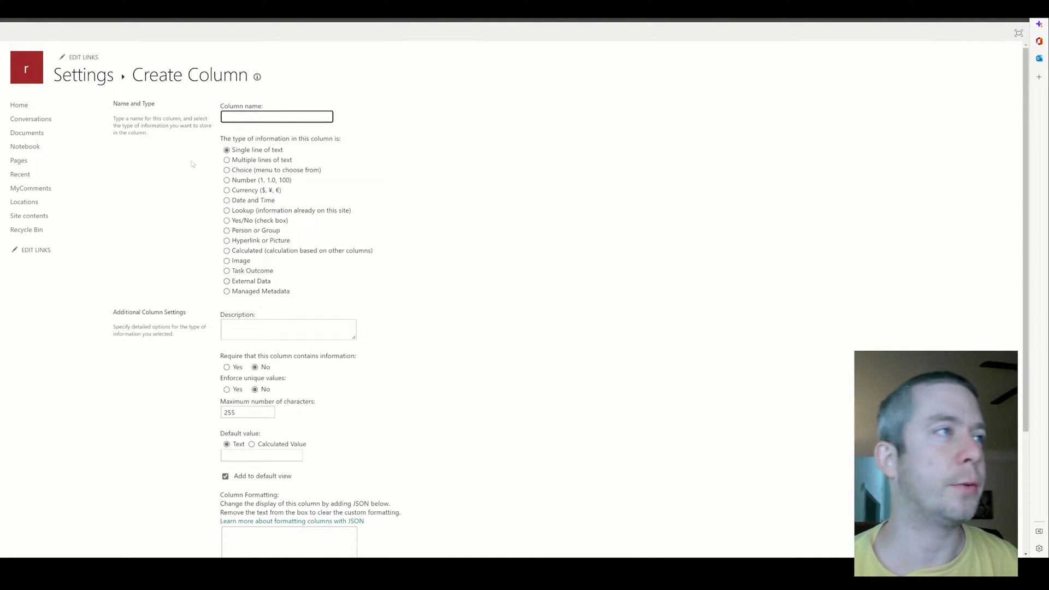
Set the new column's type to Choice and name the column Cities
left_click(238, 171)
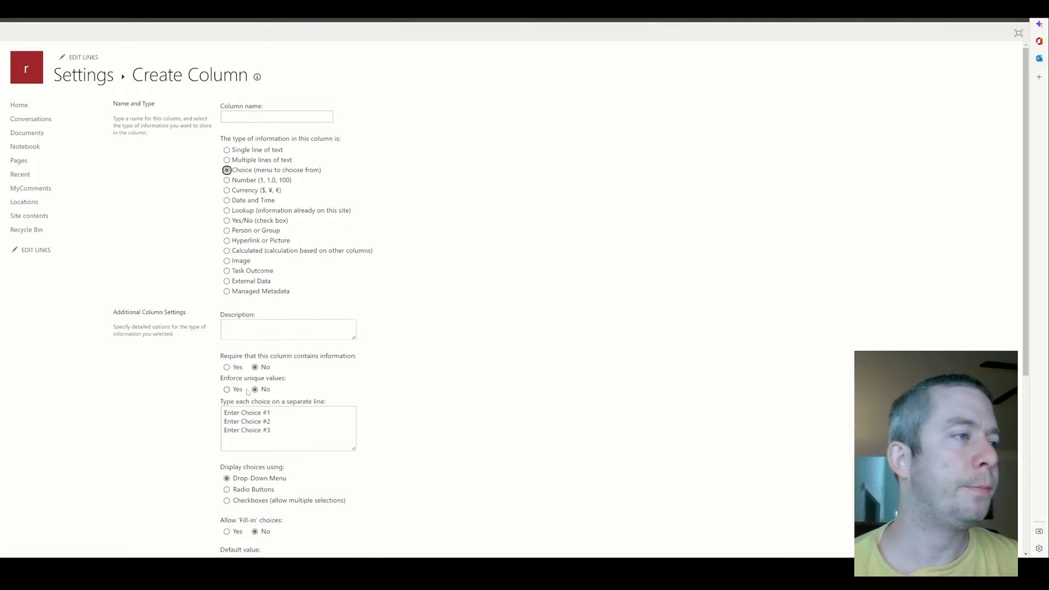
left_click(260, 112)
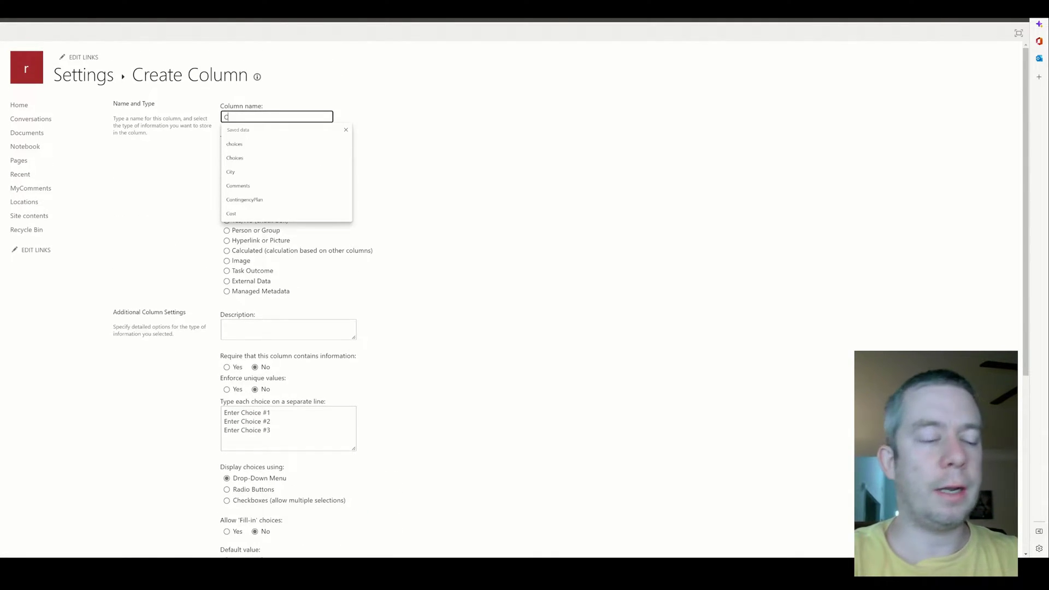
type("Cities")
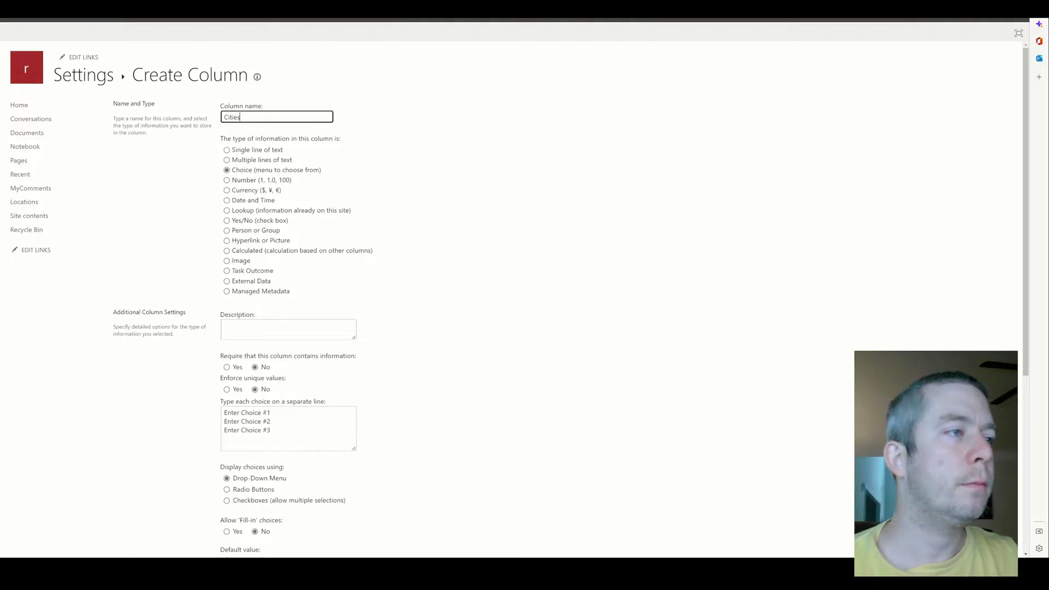
Replace the placeholder choices with New York, Dallas, Los Angeles and Jacksonville, each on its own line
key("Tab")
key("Tab")
key("Tab")
key("Tab")
key("Tab")
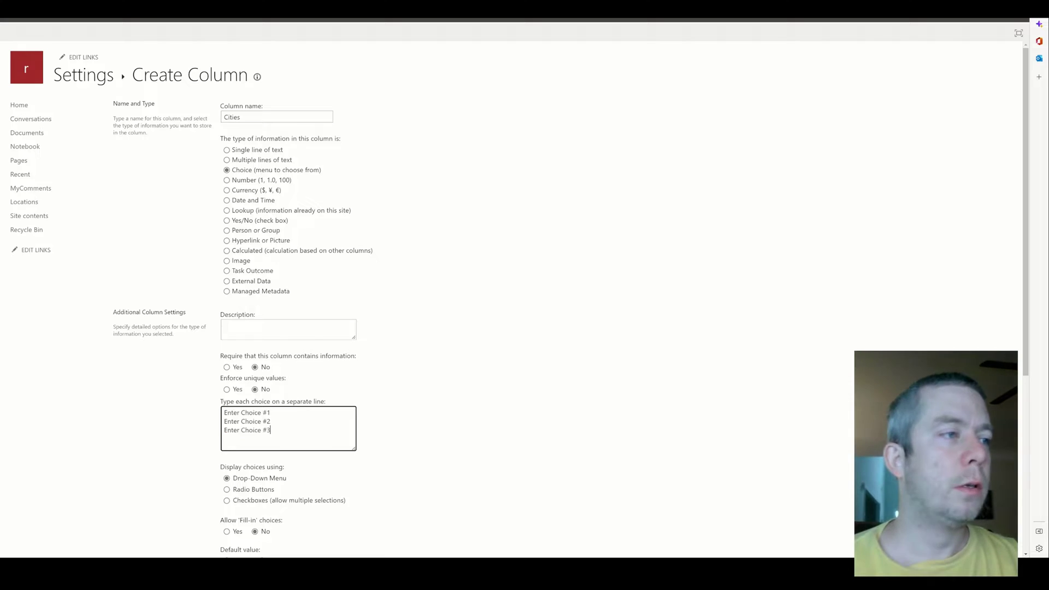
type("New York")
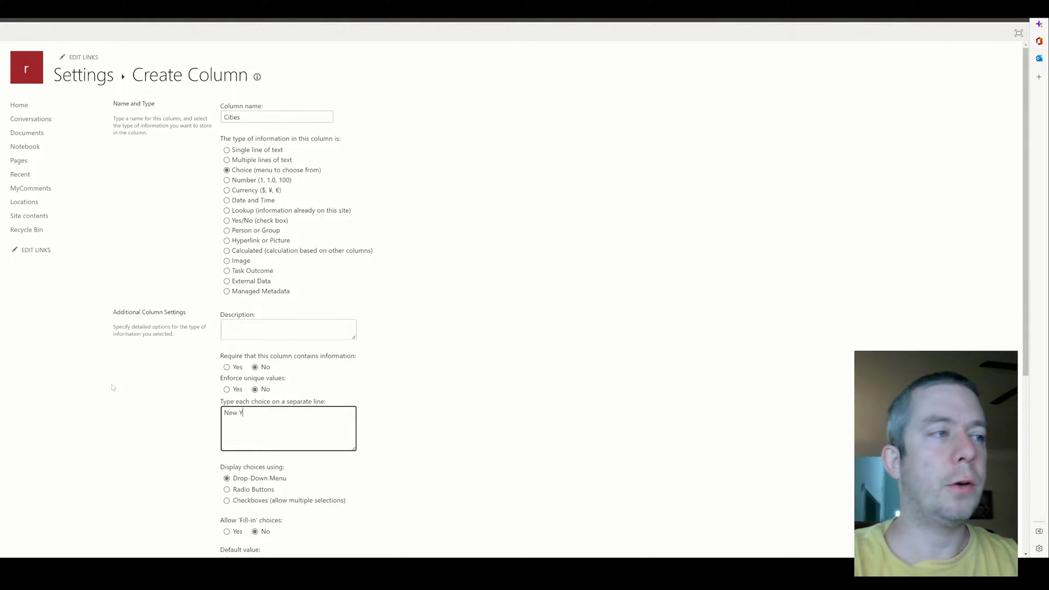
key("Return")
type("Dallas ")
type("Los Ange")
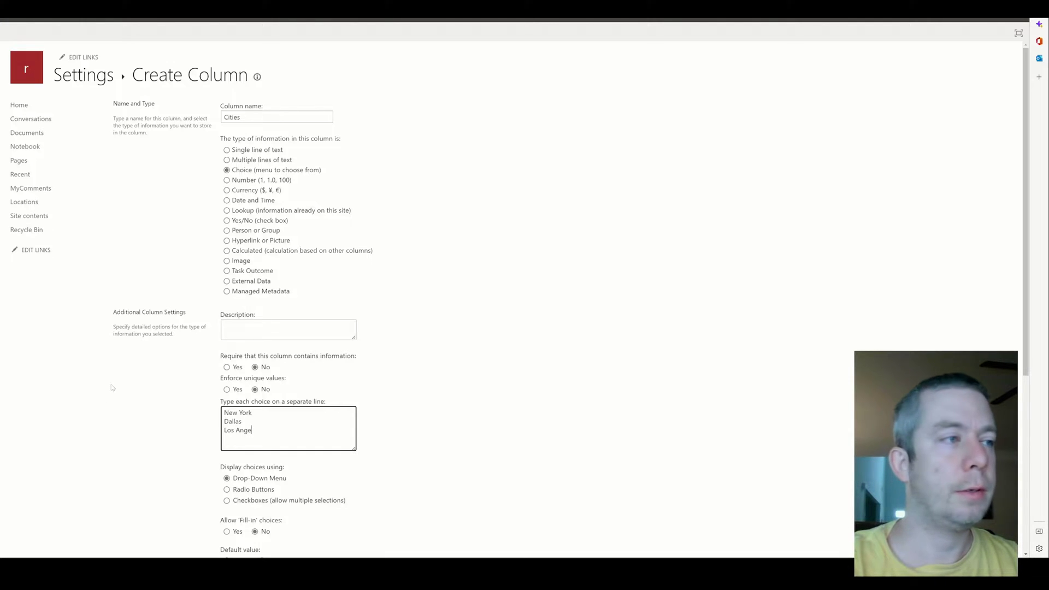
type("les")
key("Return")
type("Ja")
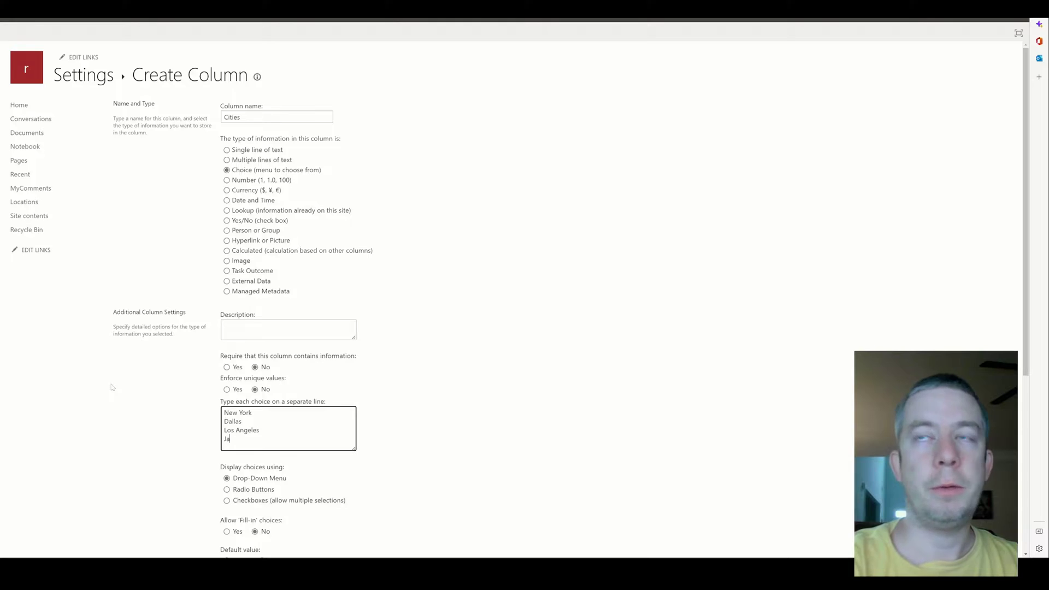
type("cksonville")
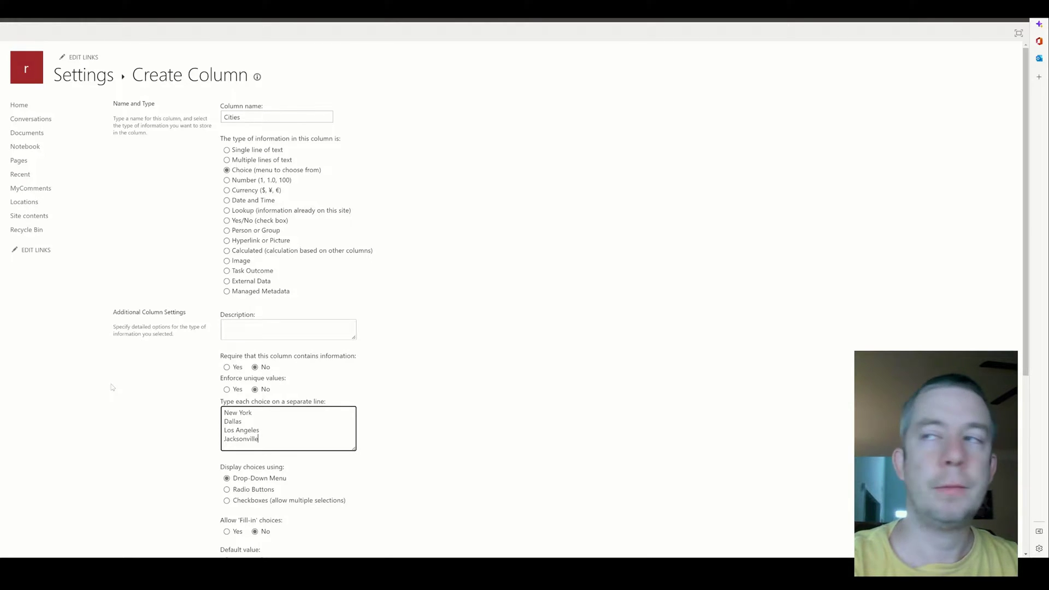
Add Detroit and Cleveland as further choices on separate lines, correcting the spelling of Detroit
key("Return")
type("Detriot")
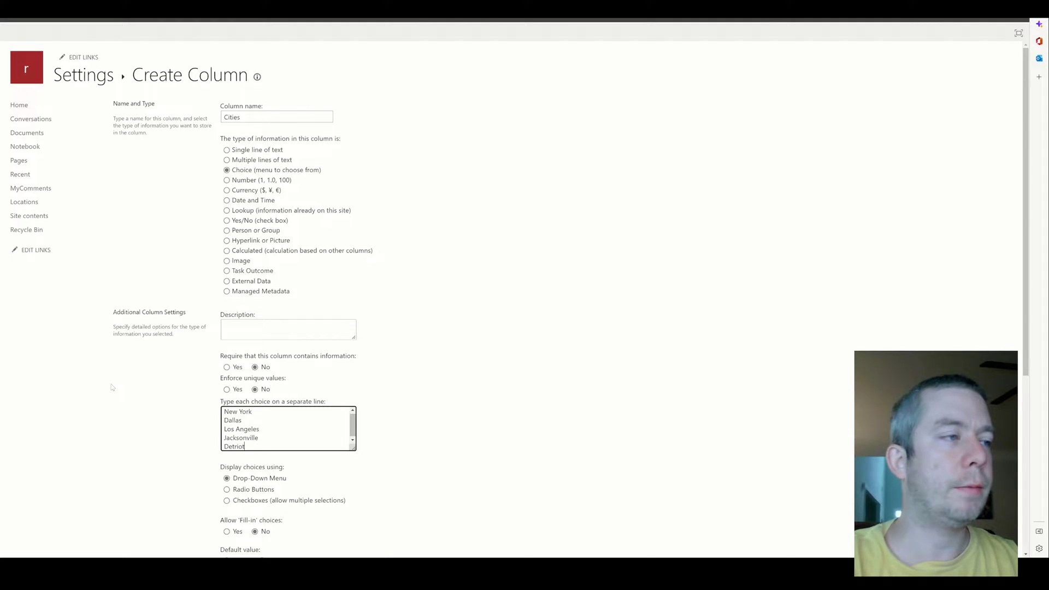
key("Return")
type("Ce")
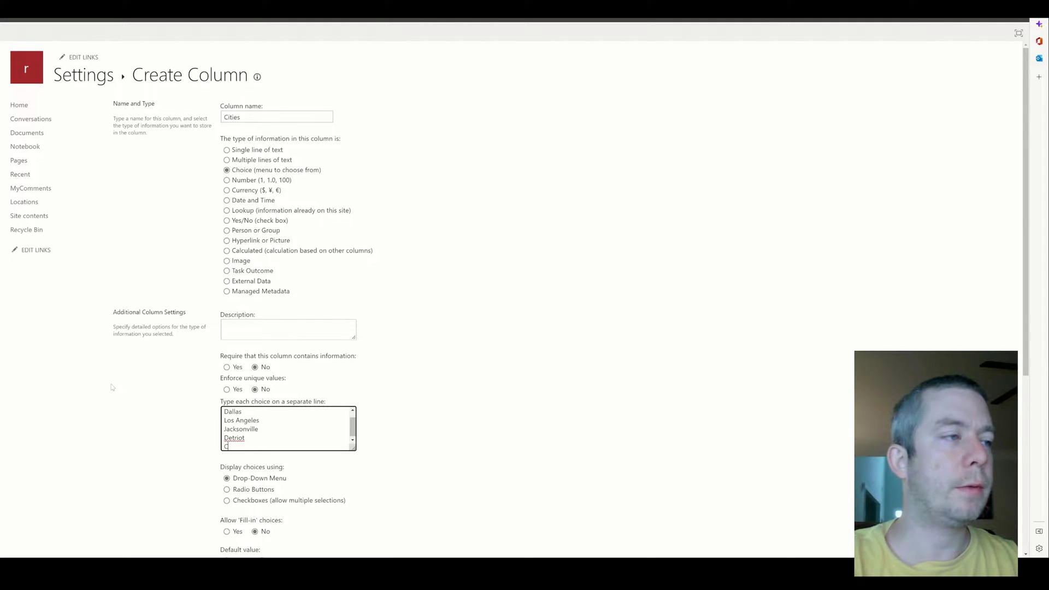
key("BackSpace")
type("lev")
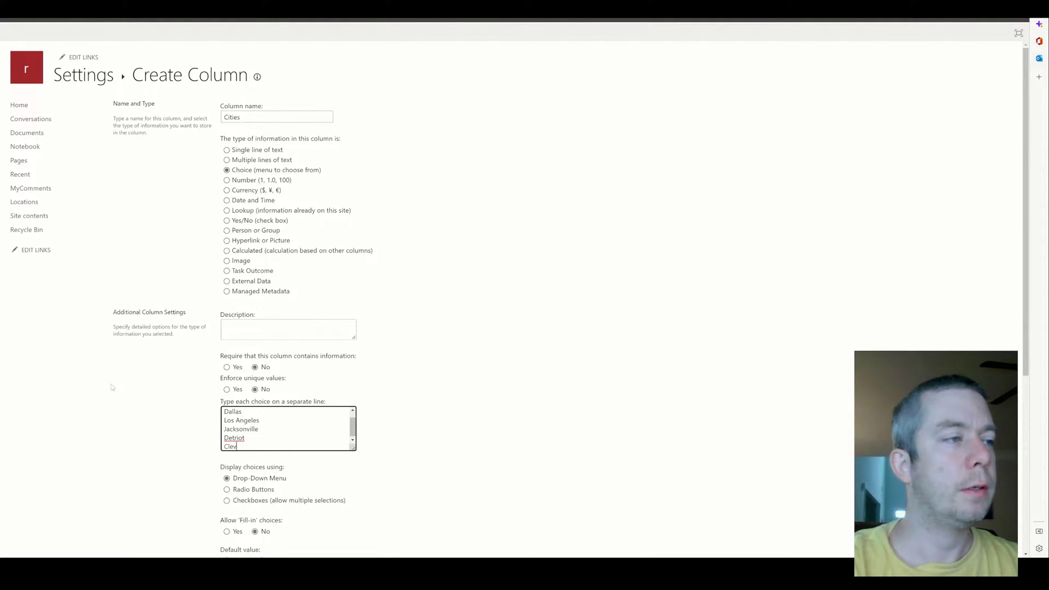
type("eland")
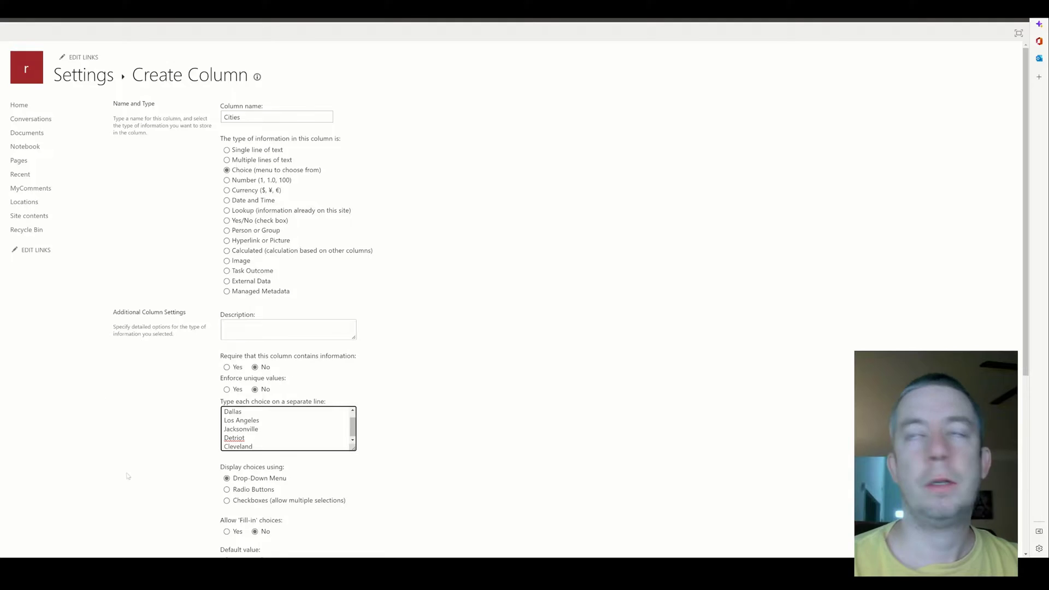
right_click(234, 438)
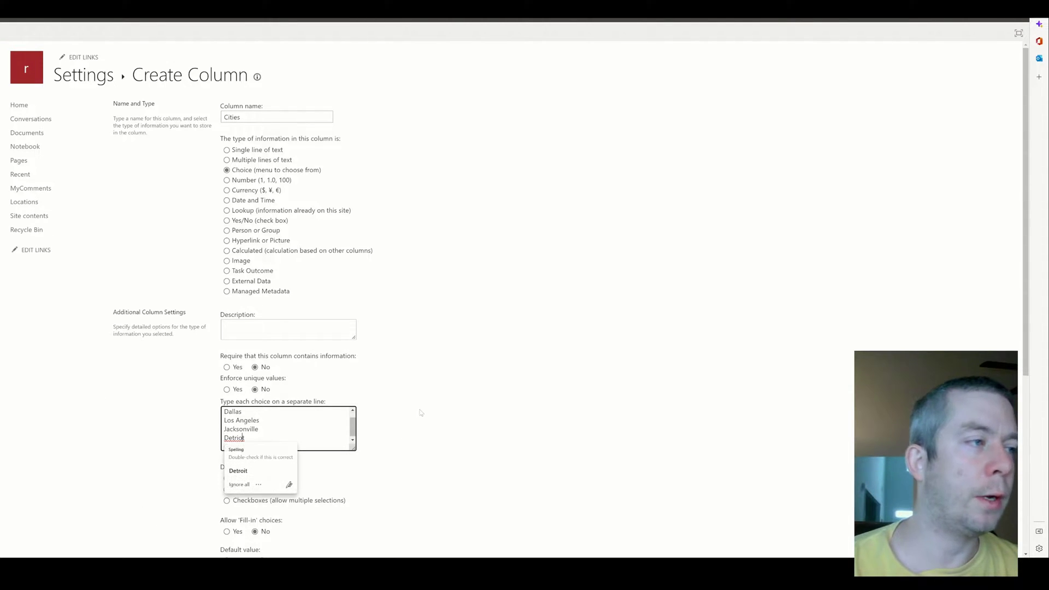
left_click(251, 457)
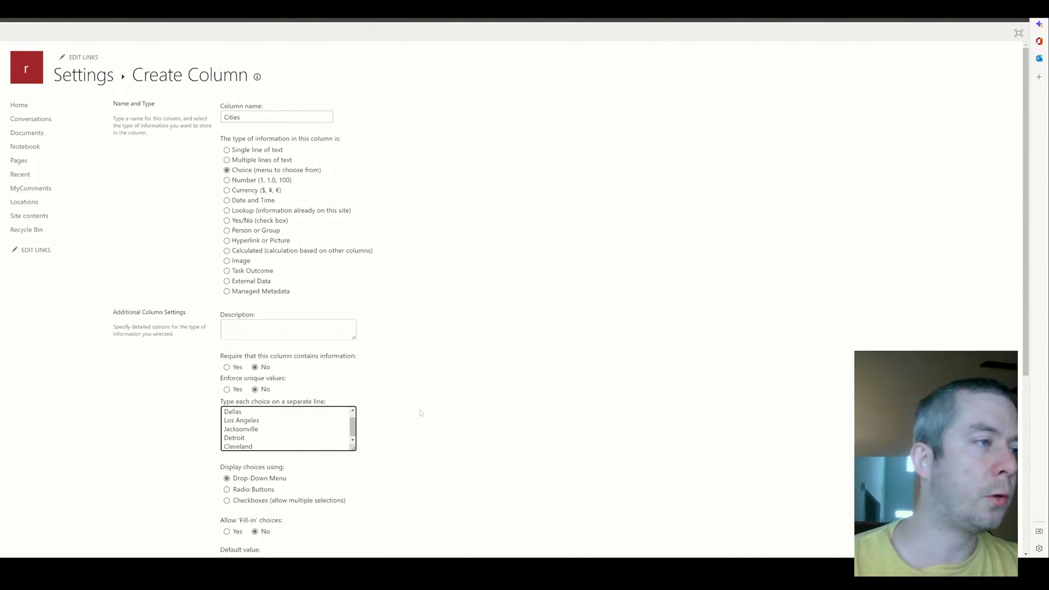
Set the Cities choices to display as checkboxes that allow multiple selections
scroll(215, 282, "down", 5)
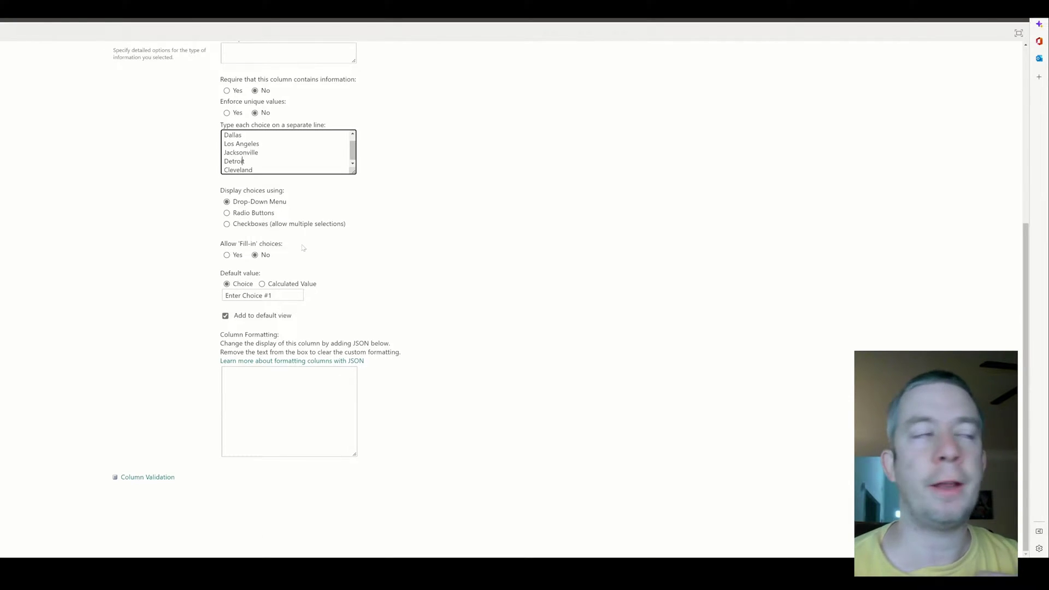
left_click(224, 225)
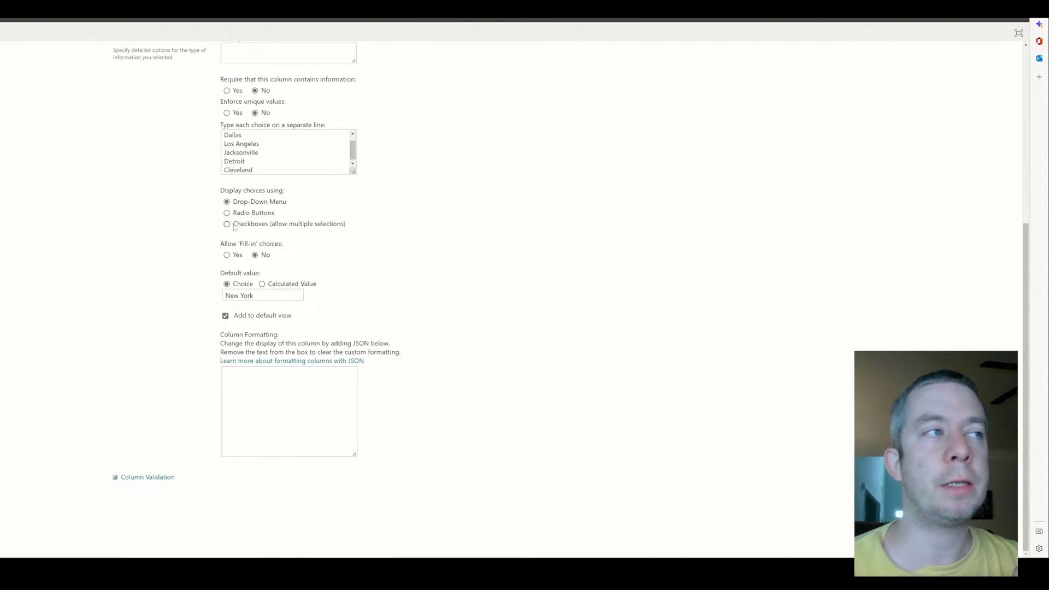
left_click(227, 224)
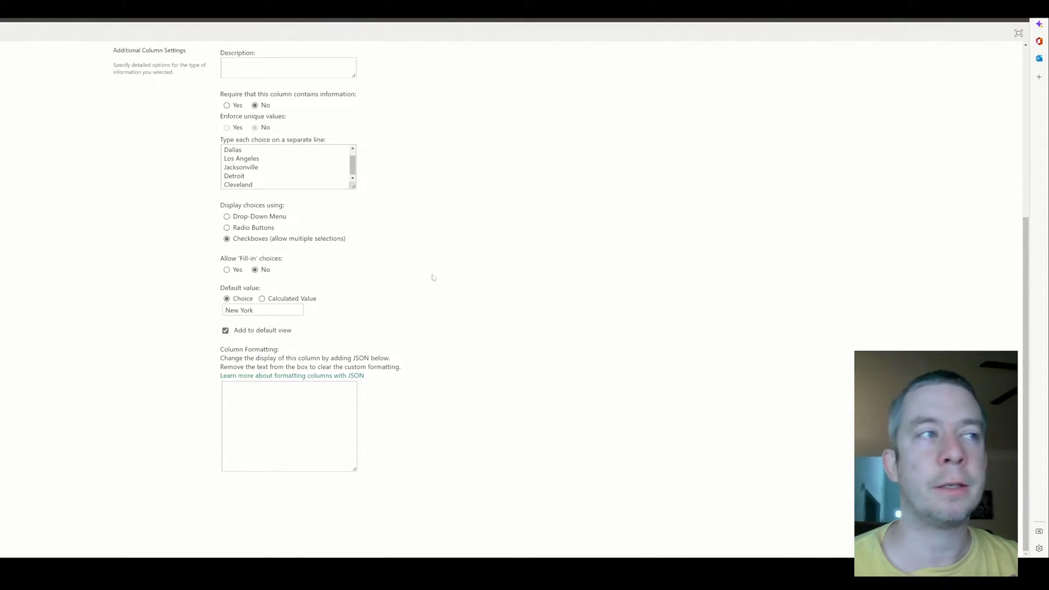
scroll(452, 282, "up", 5)
scroll(452, 282, "down", 5)
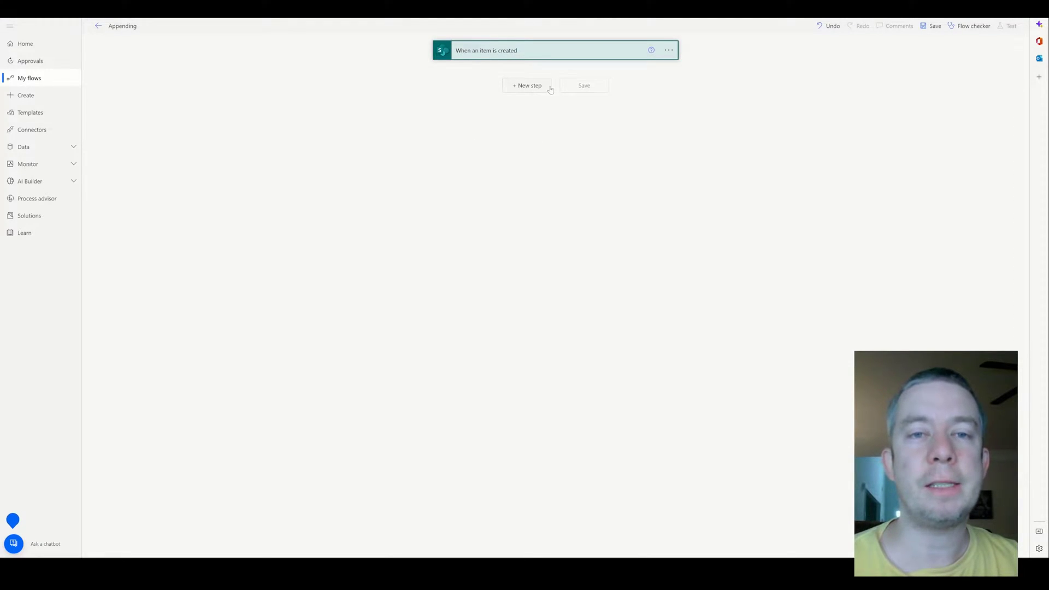
Switch to the Power Automate flow and review the item-created trigger's site address and list, with Locations selected as the list
left_click(530, 56)
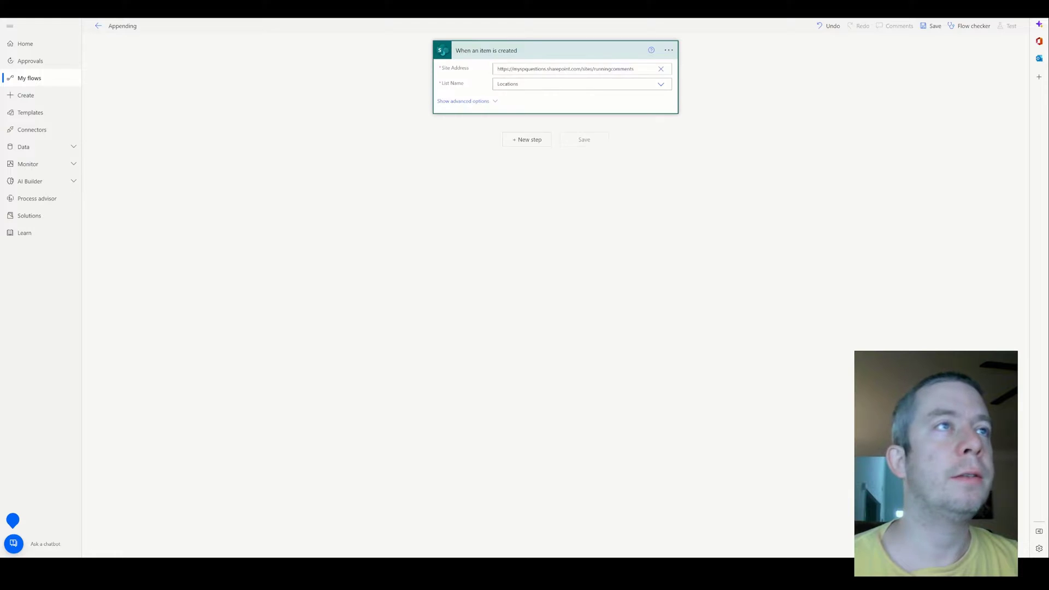
left_click(661, 84)
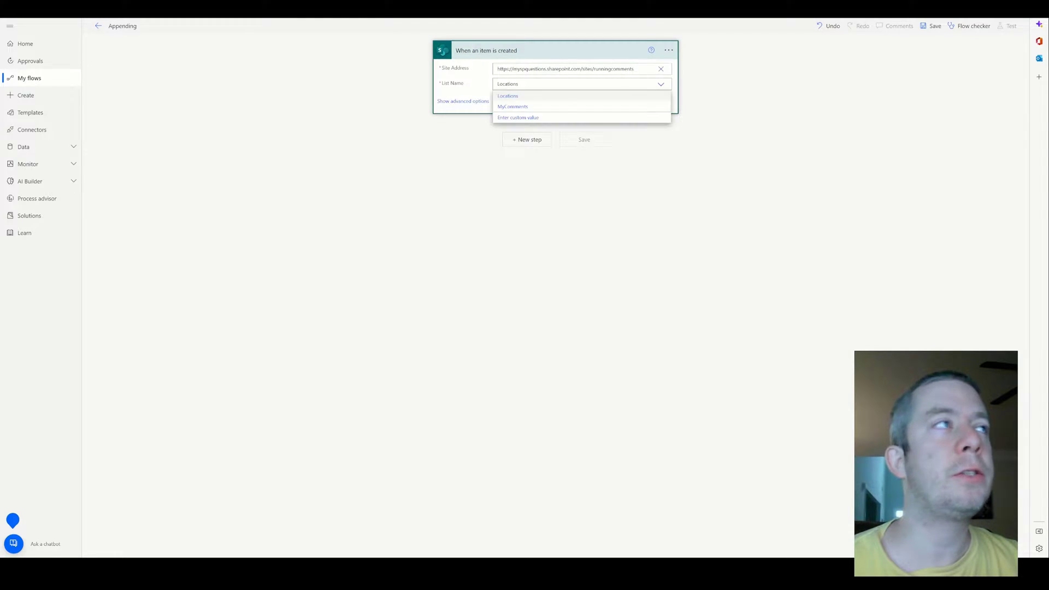
left_click(512, 107)
left_click(661, 84)
left_click(505, 99)
left_click_drag(634, 68, 594, 69)
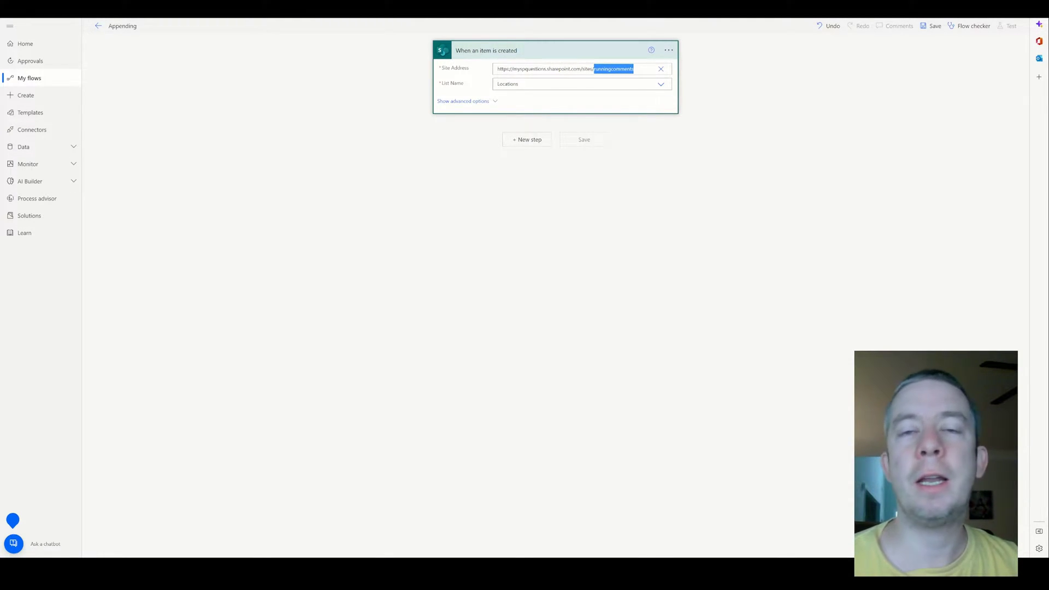
Switch to the runningcomments site in SharePoint and create a blank list named MyCitiesText from the site contents
key("ctrl+Tab")
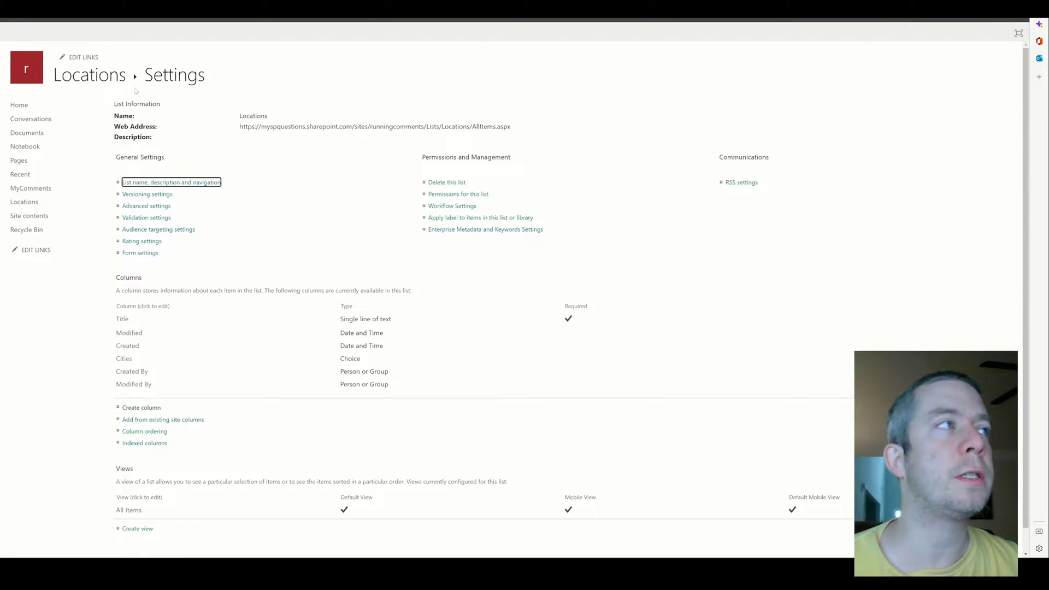
left_click(107, 79)
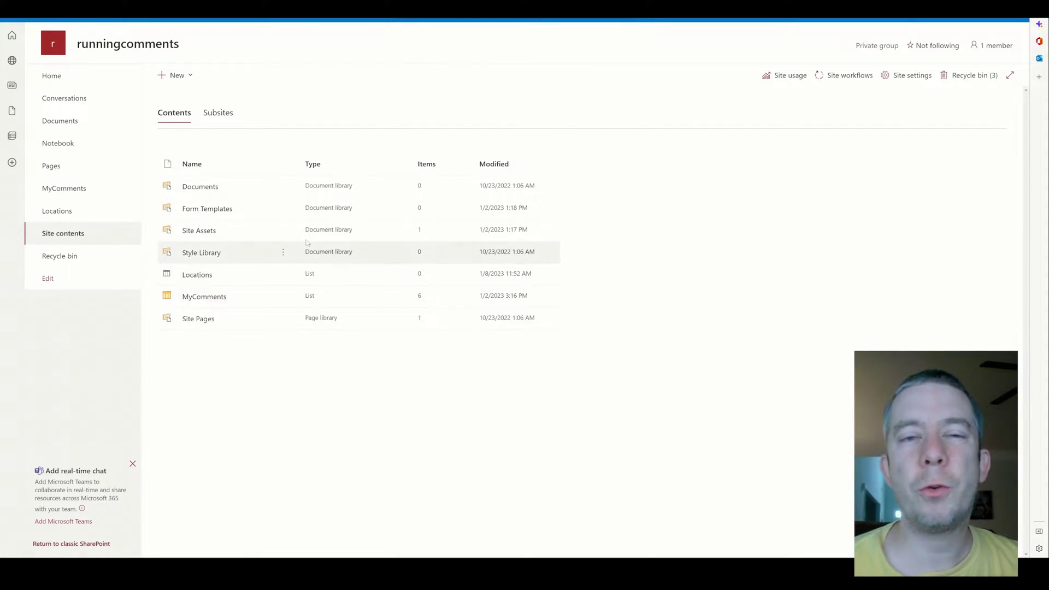
left_click(174, 75)
left_click(176, 97)
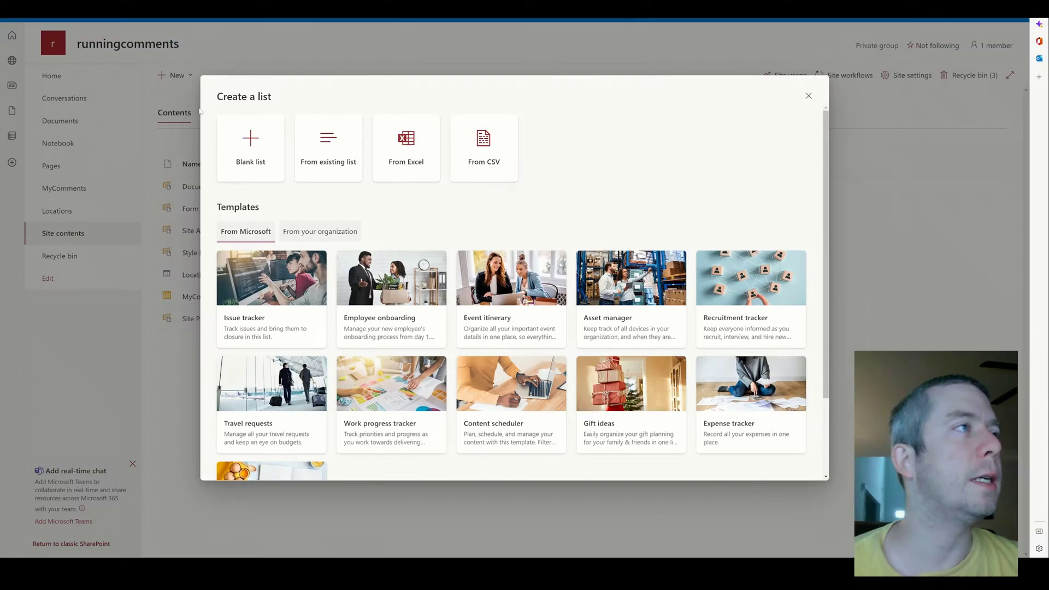
left_click(256, 162)
type("M")
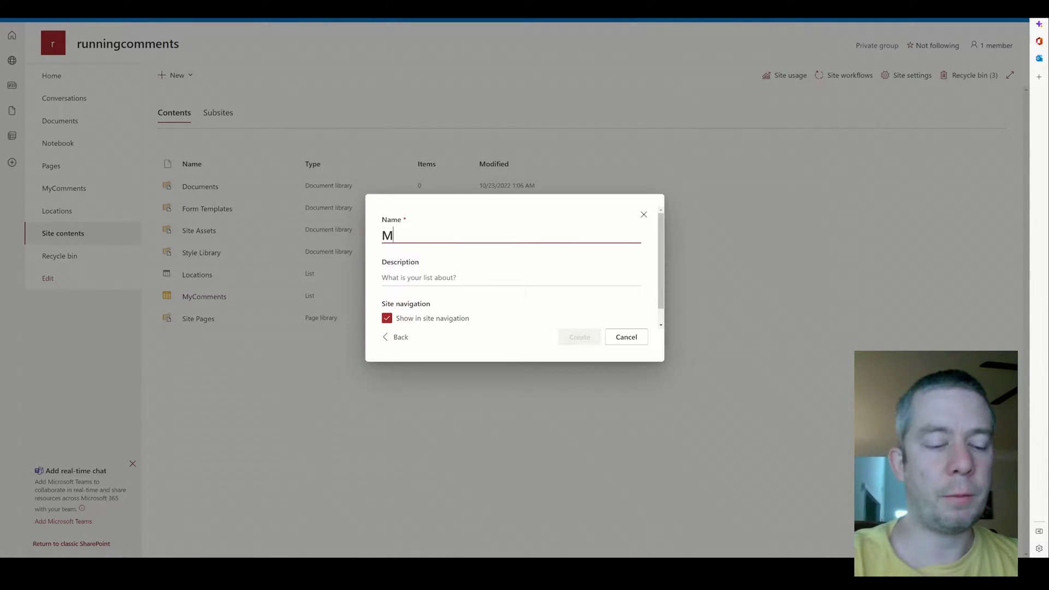
type("yChick")
key("BackSpace")
key("BackSpace")
key("BackSpace")
key("BackSpace")
type("t")
key("BackSpace")
type("itiesText")
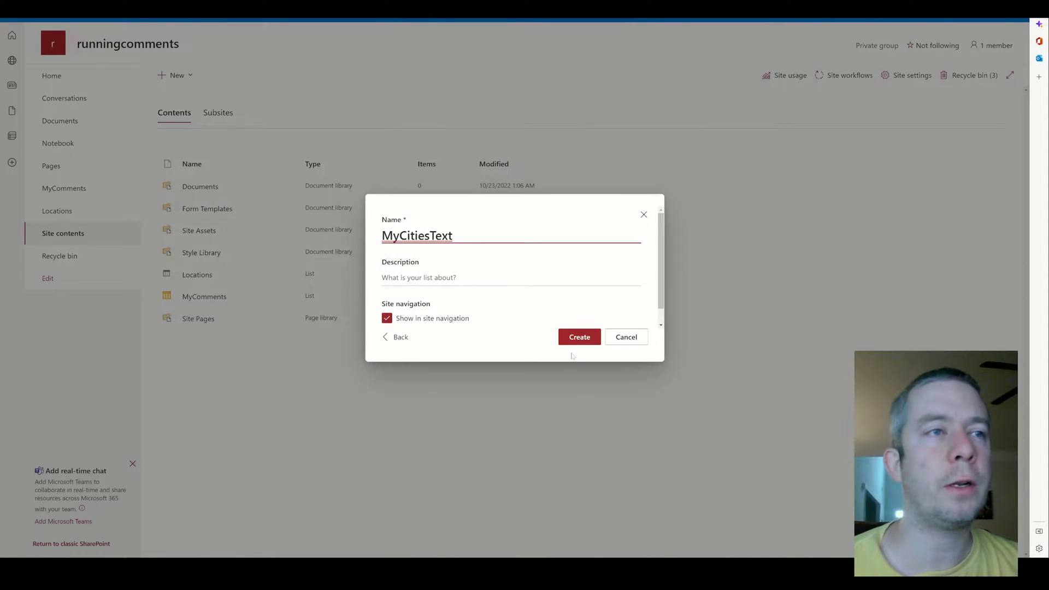
left_click(573, 342)
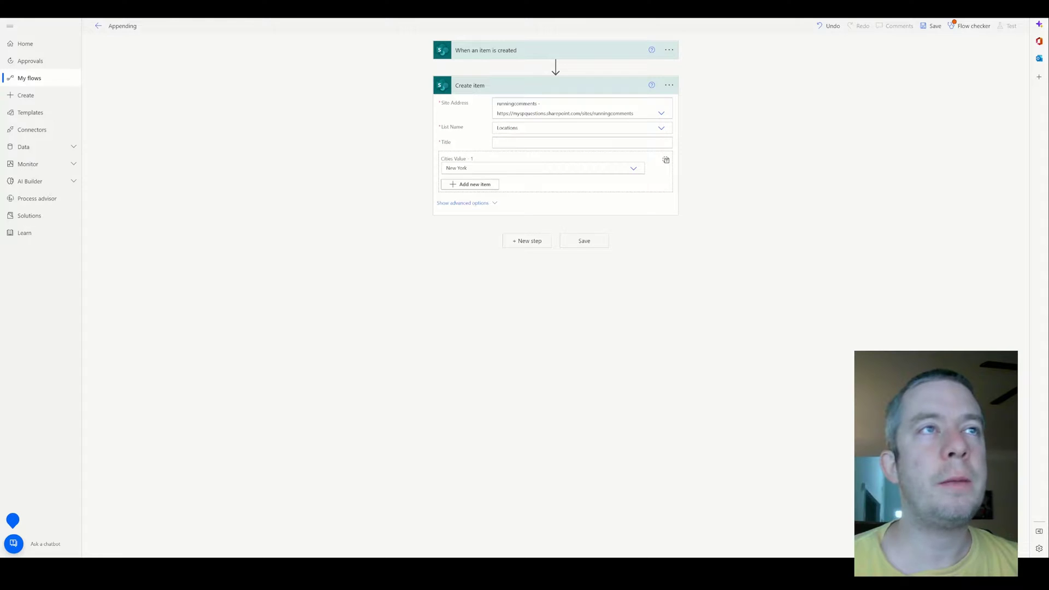
Switch to the Power Automate flow and set the Create item action's list to MyCitiesText
left_click(661, 128)
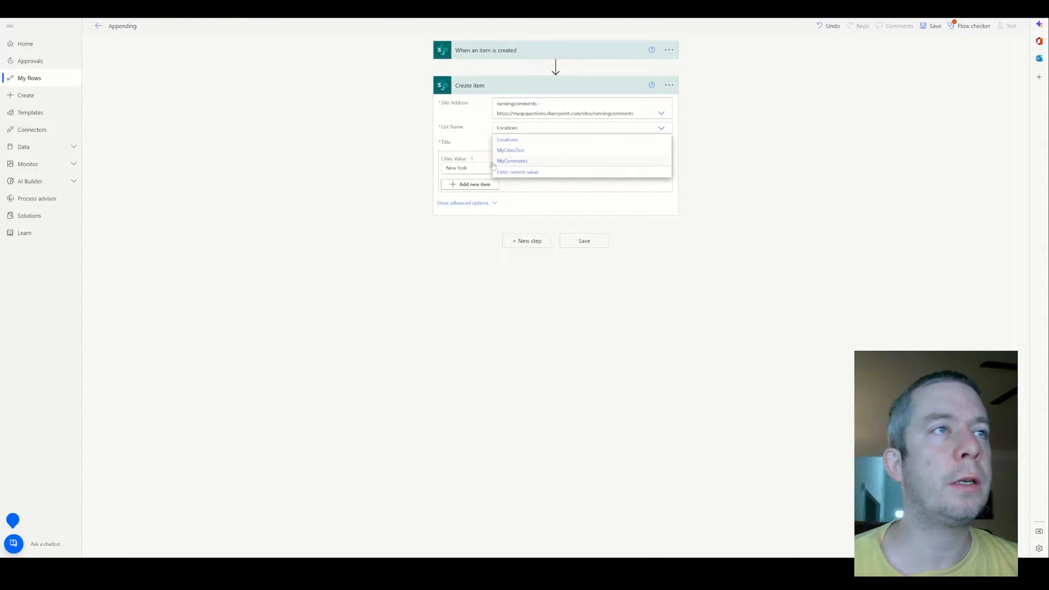
left_click(532, 150)
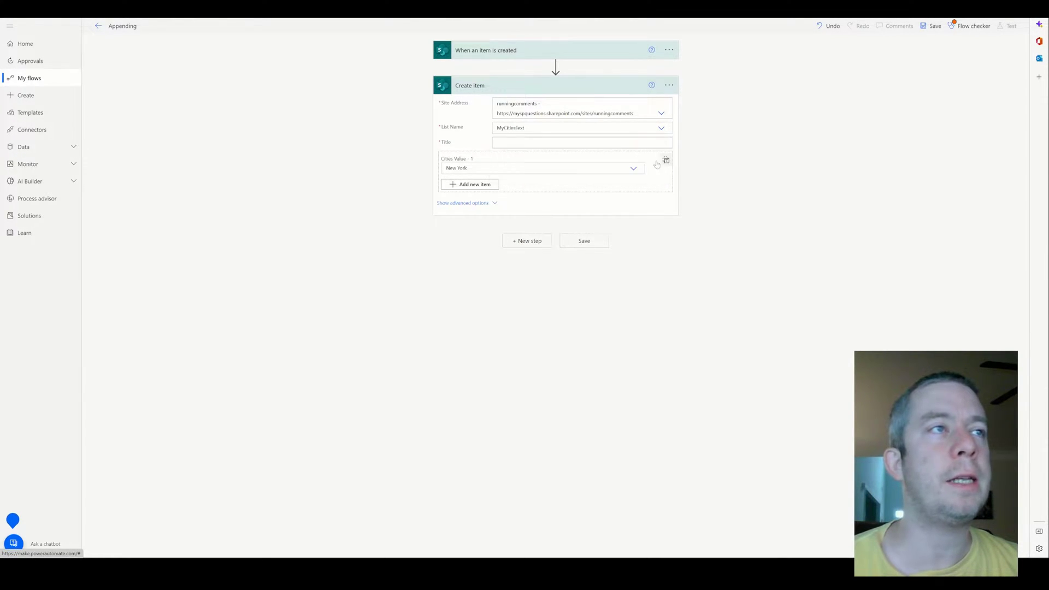
left_click(666, 161)
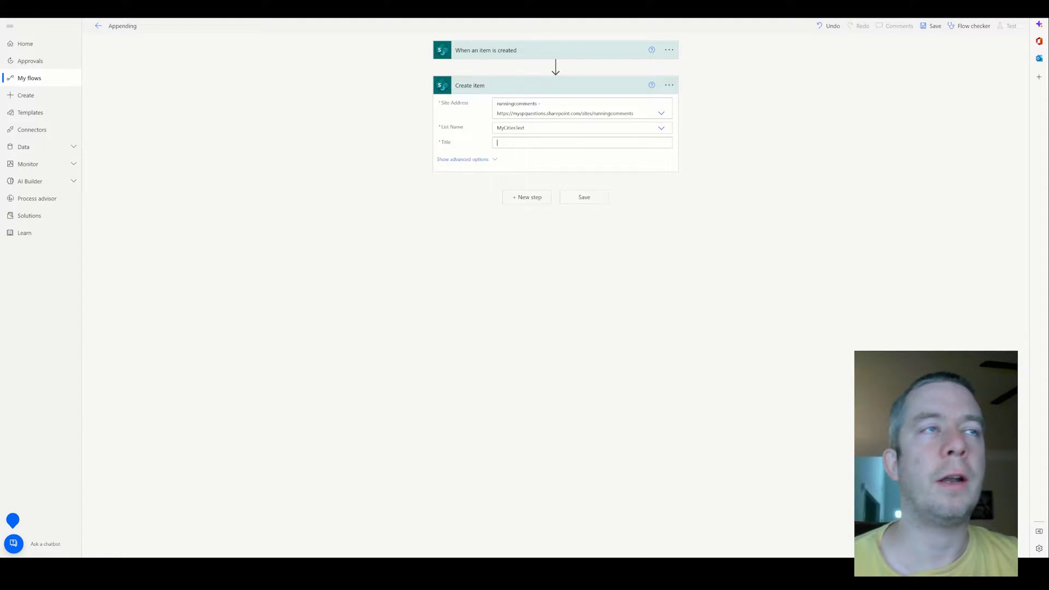
Fill the Create item action's Title with the Cities Value dynamic content and check the action inside the Apply to each loop
left_click(521, 143)
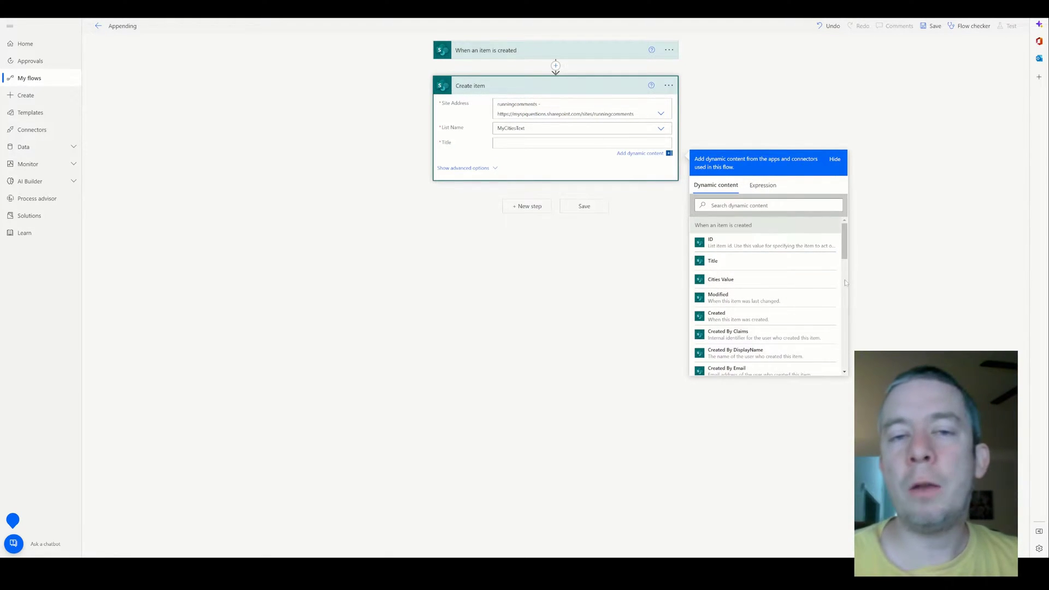
scroll(724, 281, "down", 2)
scroll(724, 281, "down", 7)
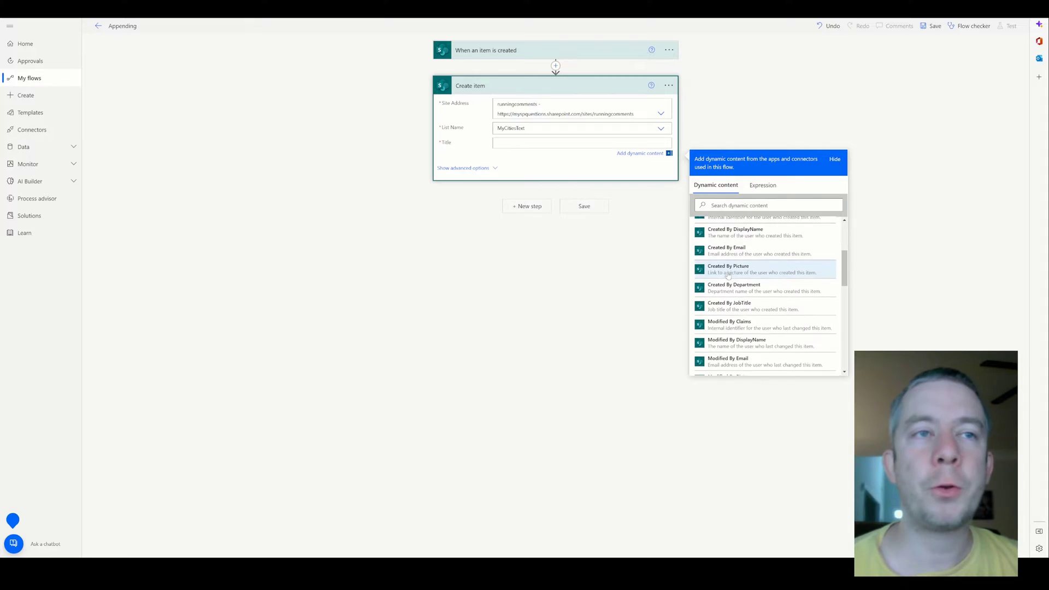
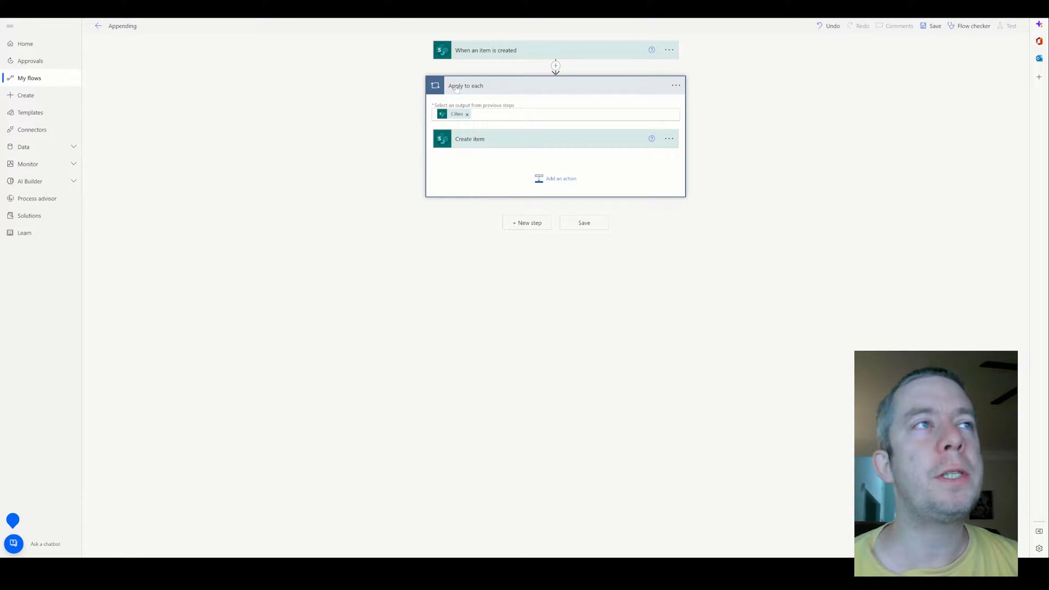
left_click(457, 143)
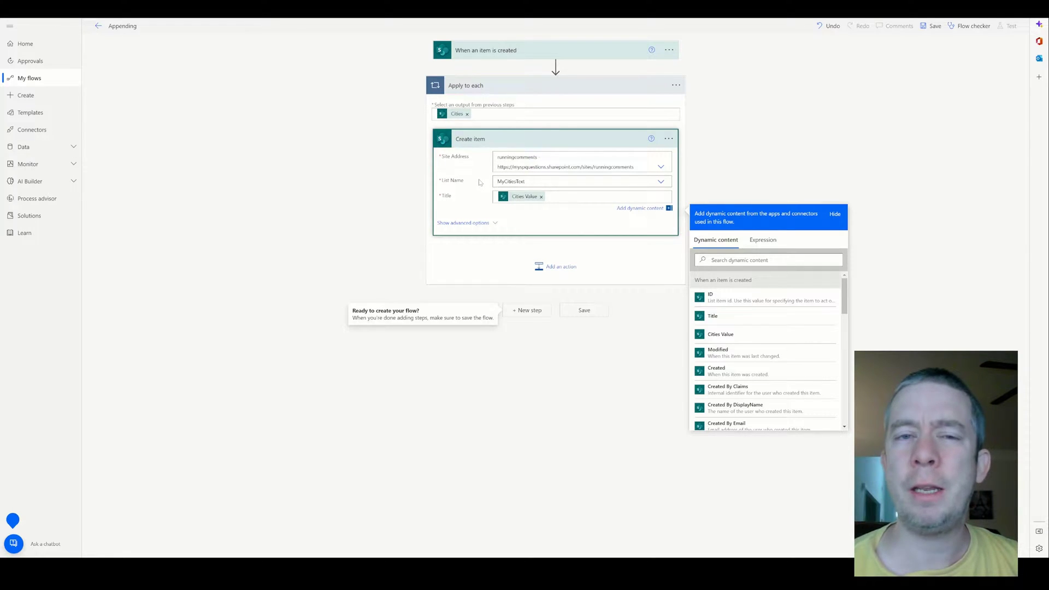
left_click(802, 155)
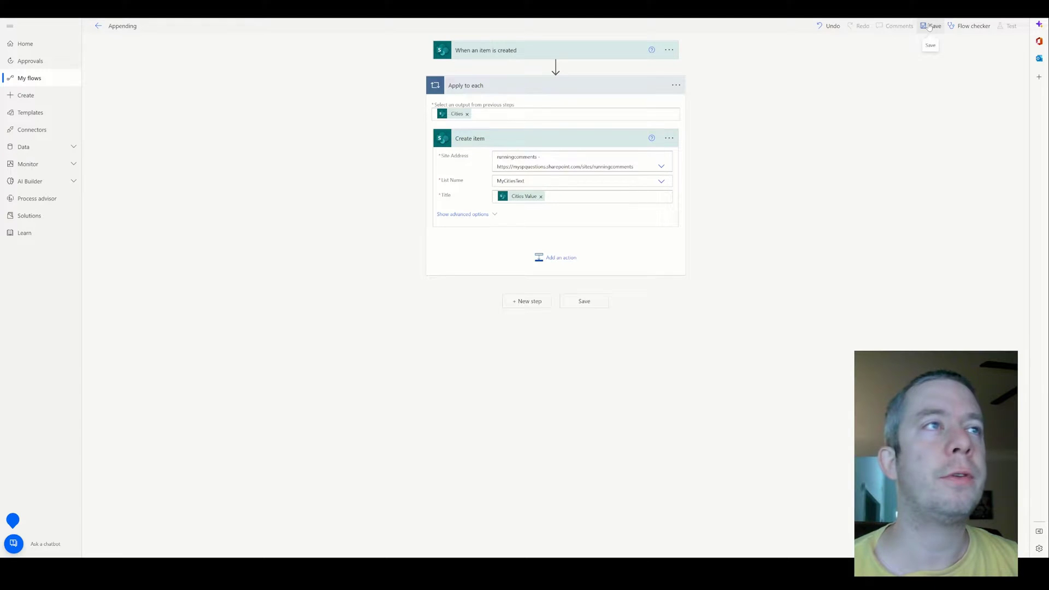
Save the Appending flow and start a test of it
left_click(929, 26)
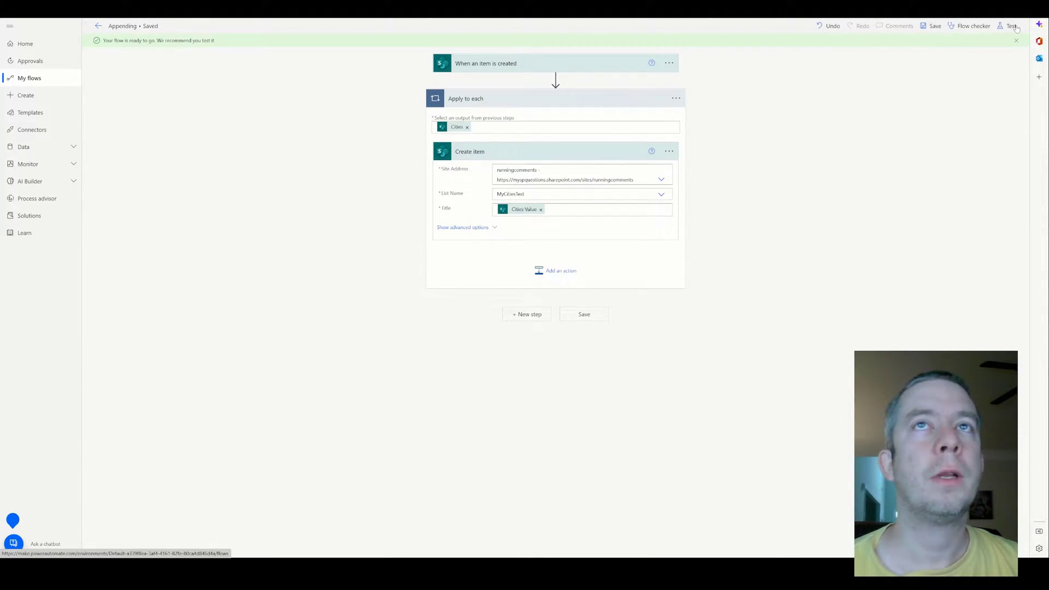
left_click(1008, 27)
left_click(910, 50)
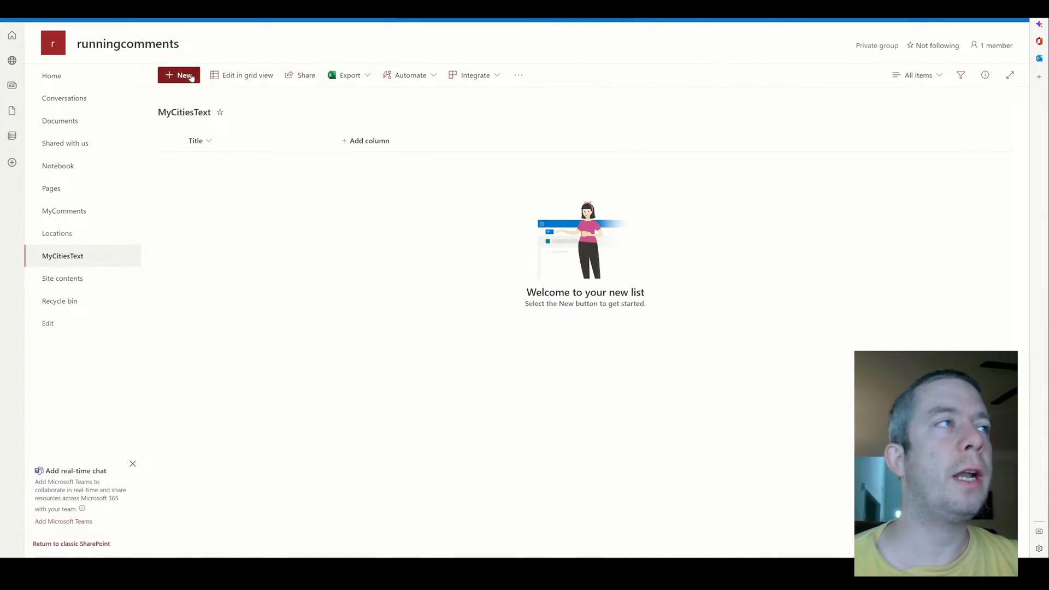
Switch to SharePoint and add a Locations item titled "A New Line" with the cities New York, Dallas and Jacksonville
left_click(179, 75)
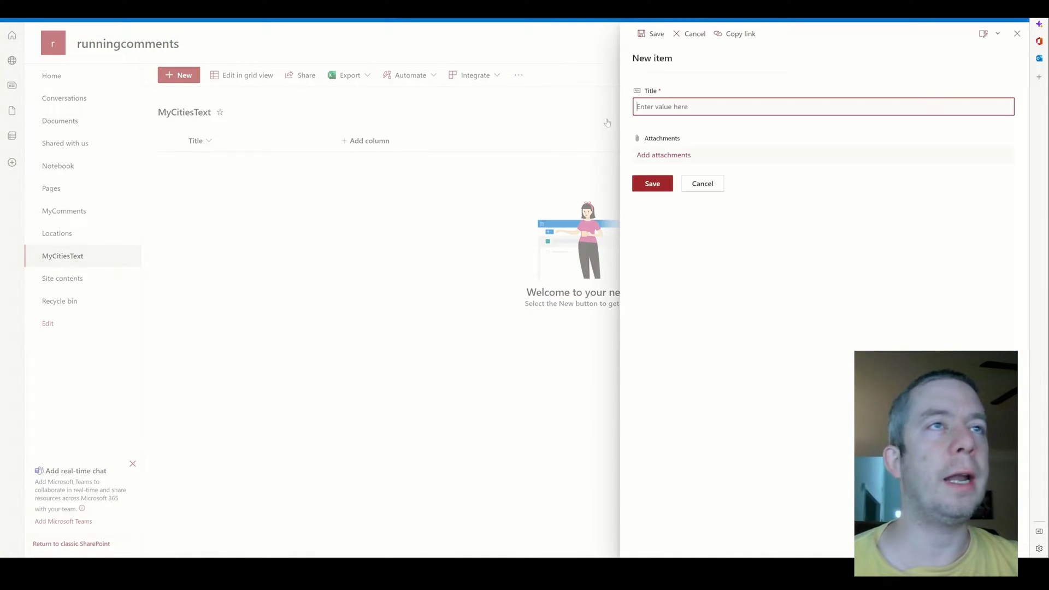
left_click(703, 184)
left_click(65, 235)
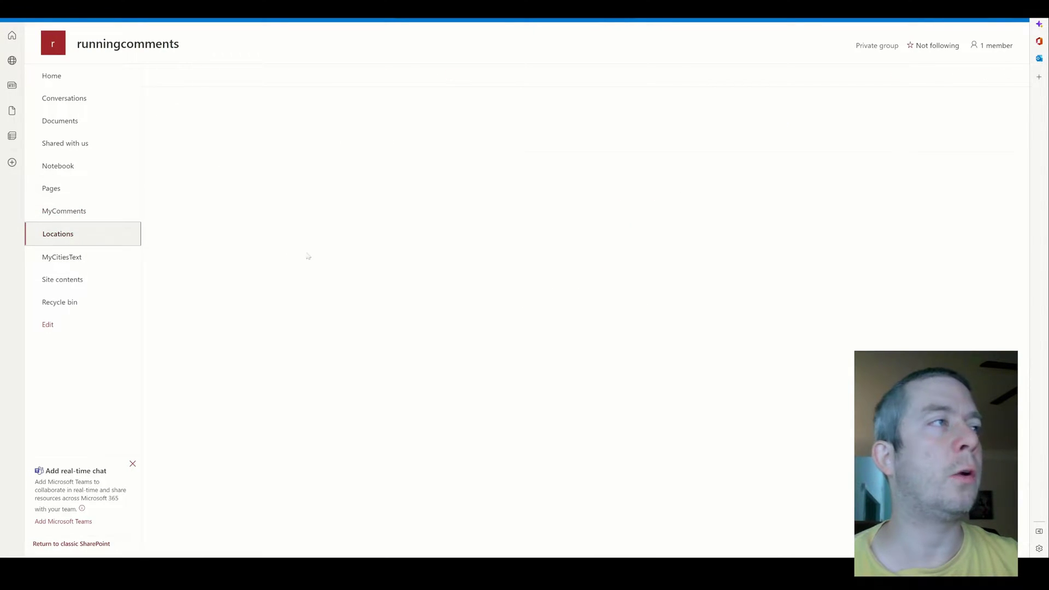
left_click(179, 76)
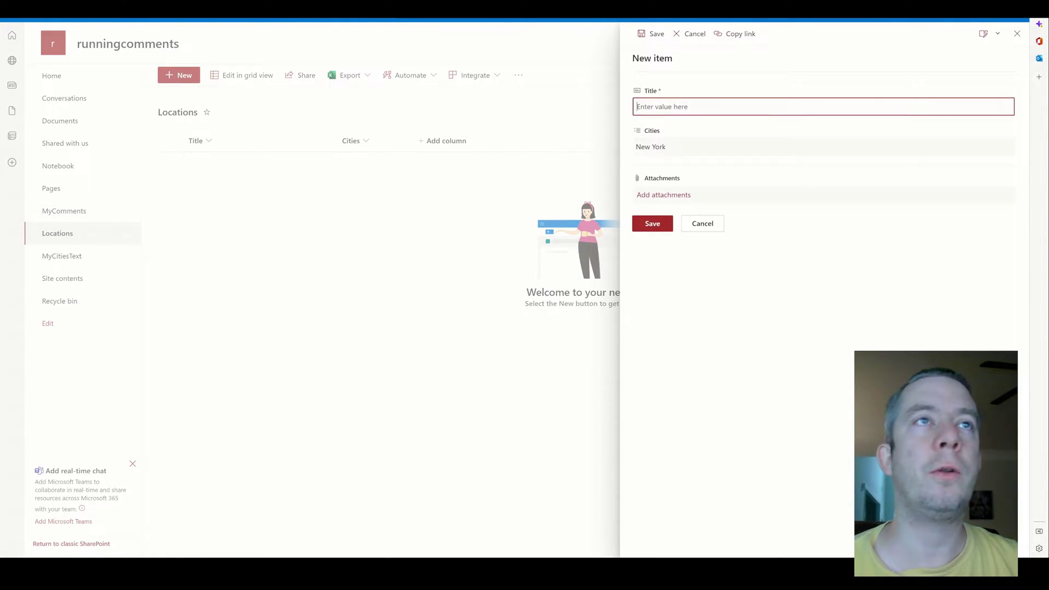
type("A New Line")
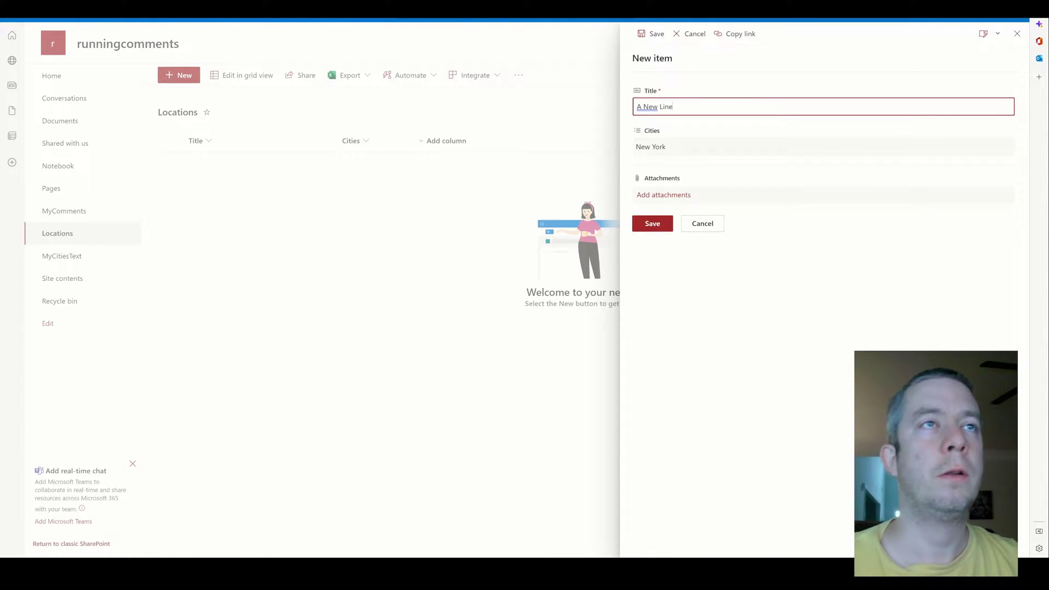
left_click(672, 148)
left_click(658, 181)
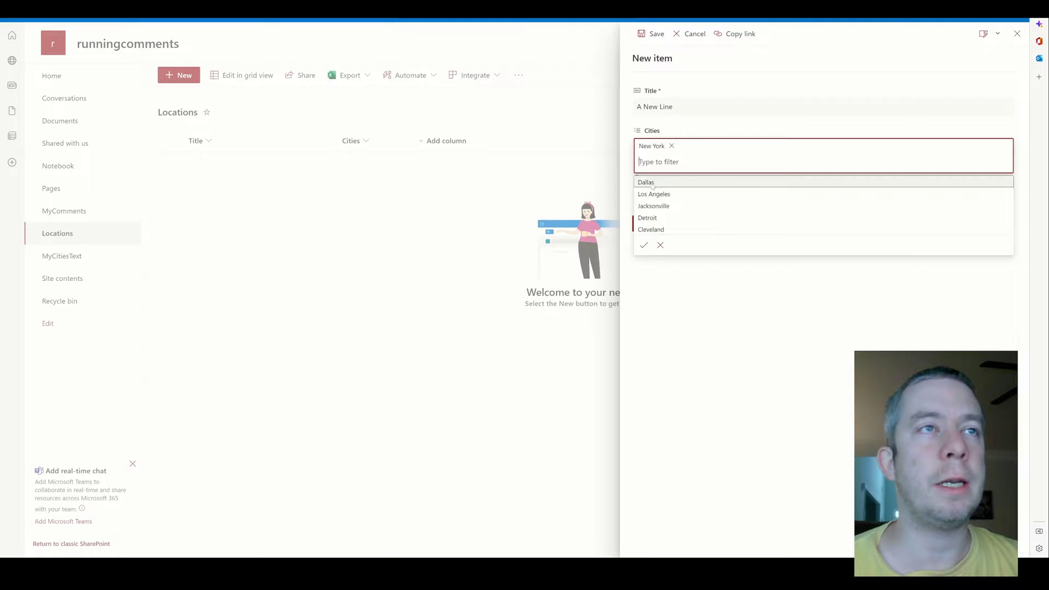
left_click(657, 195)
left_click(683, 311)
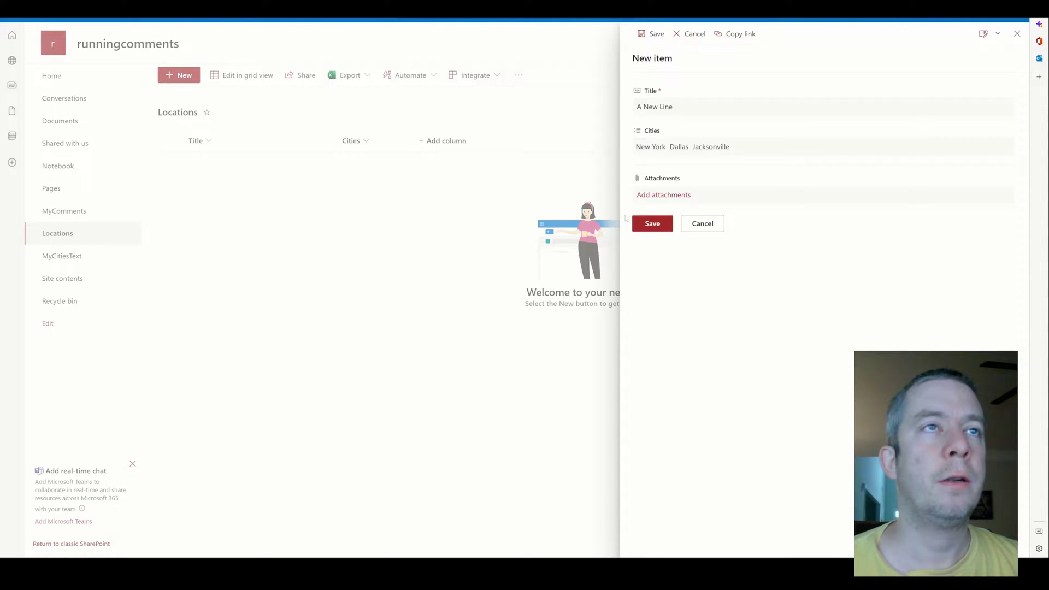
left_click(645, 228)
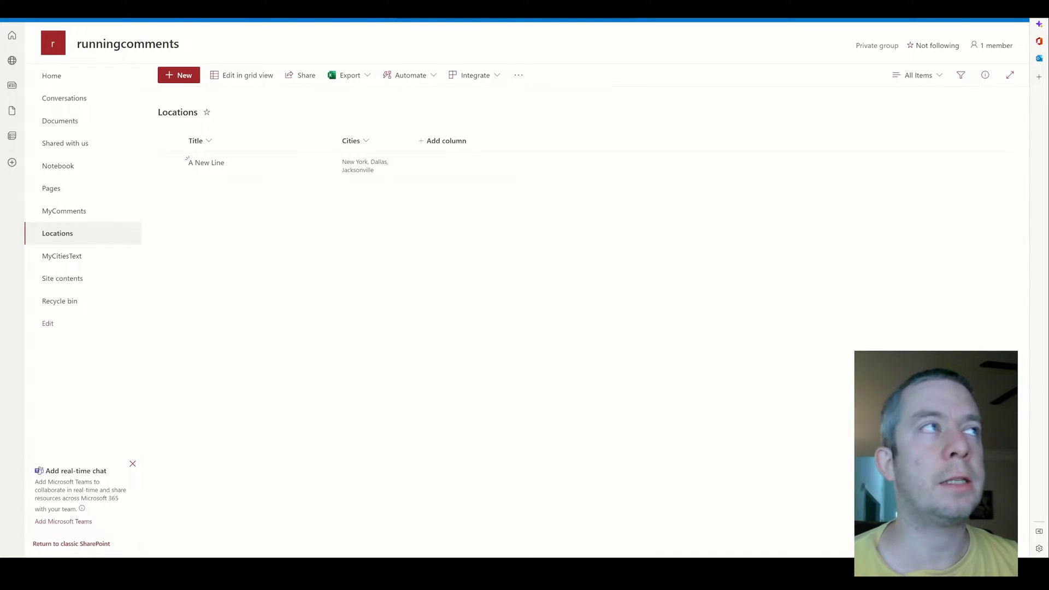
Open the MyCitiesText list and check the items the flow created
key("ctrl+Tab")
key("ctrl+shift+Tab")
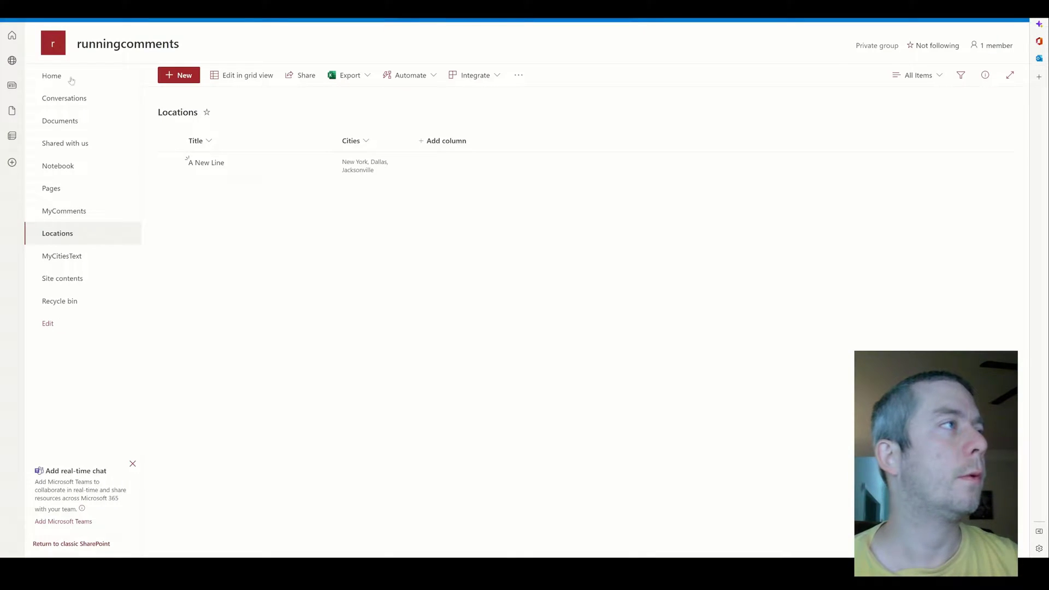
left_click(68, 261)
right_click(67, 261)
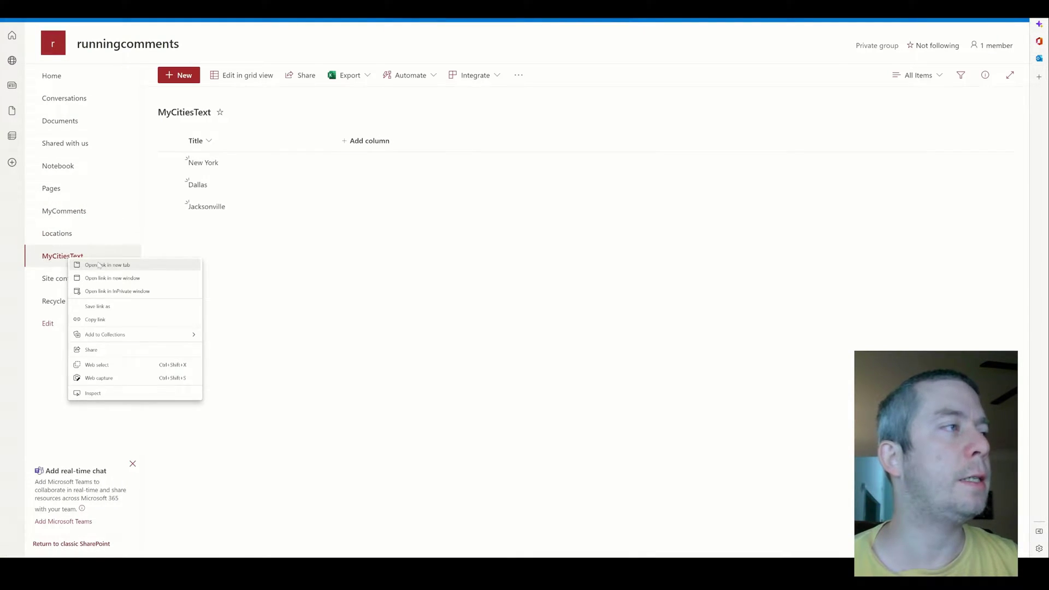
key("Escape")
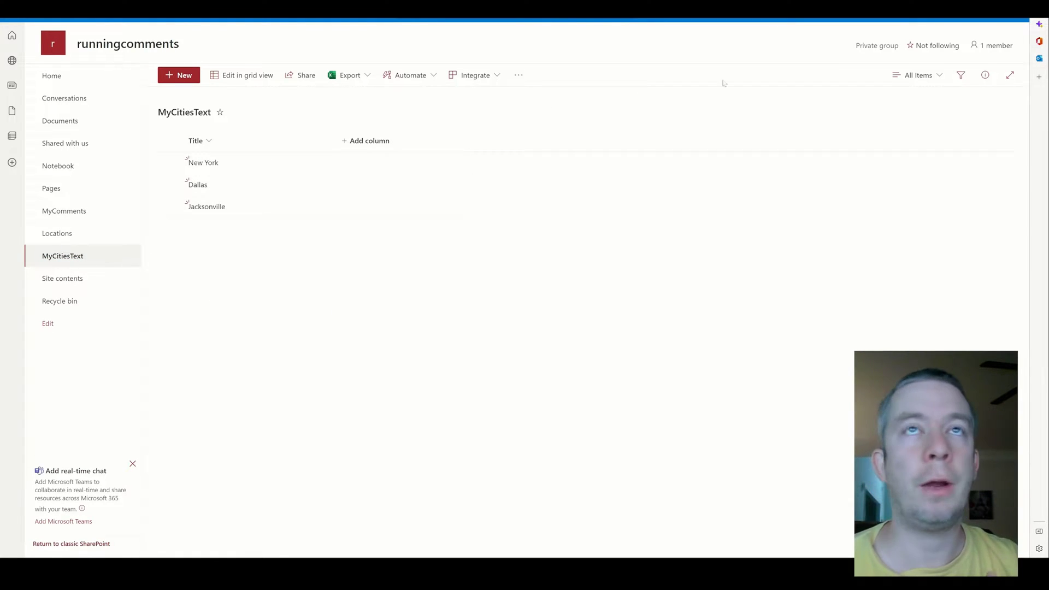
Show the ID column in the MyCitiesText list's All Items view through the list settings
left_click(887, 117)
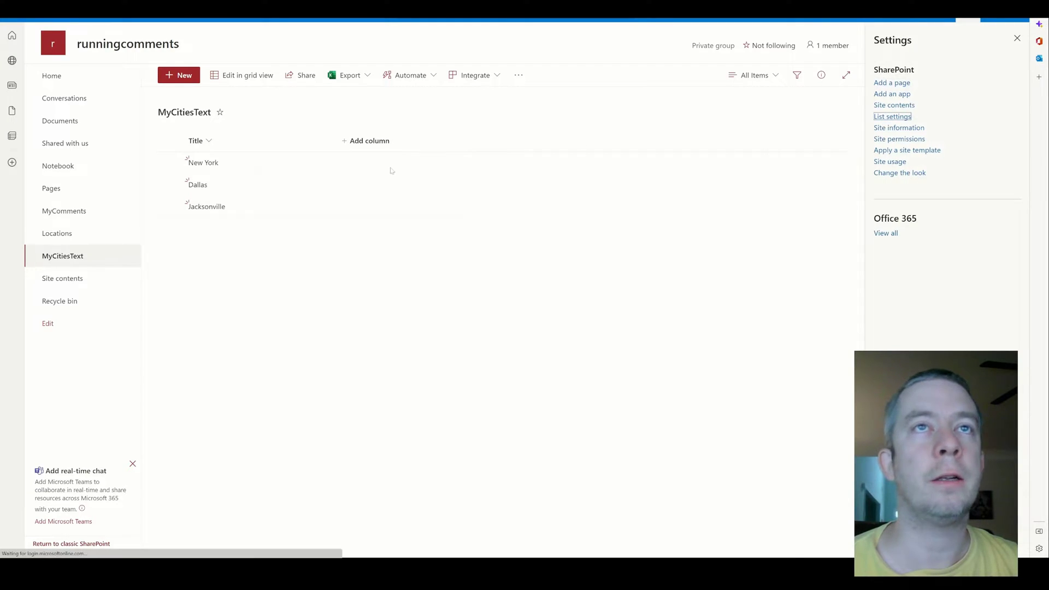
scroll(311, 414, "down", 1)
left_click(130, 486)
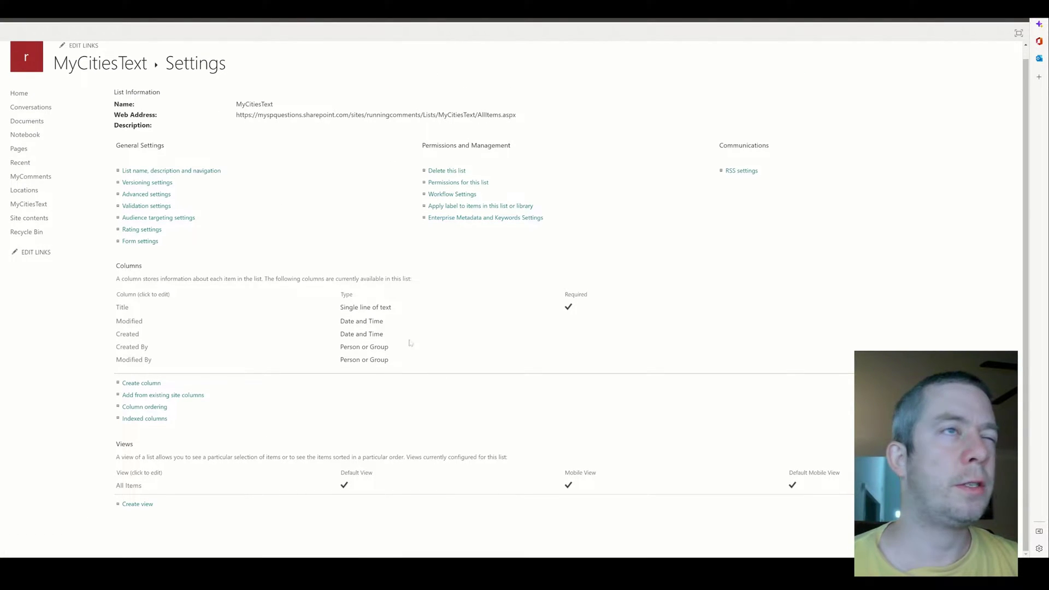
scroll(524, 278, "down", 5)
left_click(579, 131)
scroll(576, 141, "up", 5)
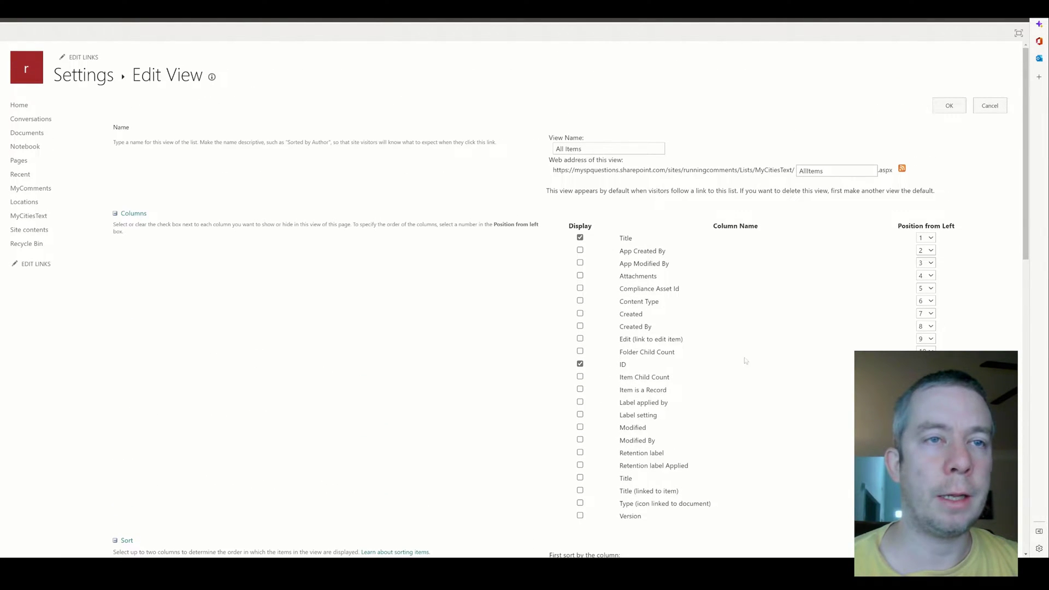
left_click(950, 112)
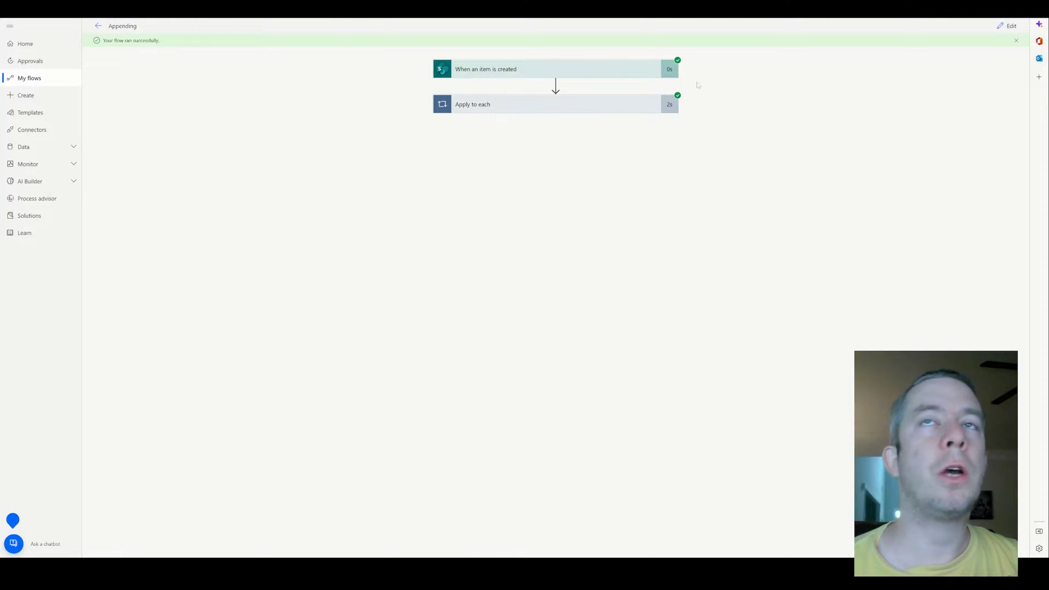
Switch to the flow for editing, clear the Cities Value title and the loop's Cities output, and move Create item below Apply to each
left_click(1008, 27)
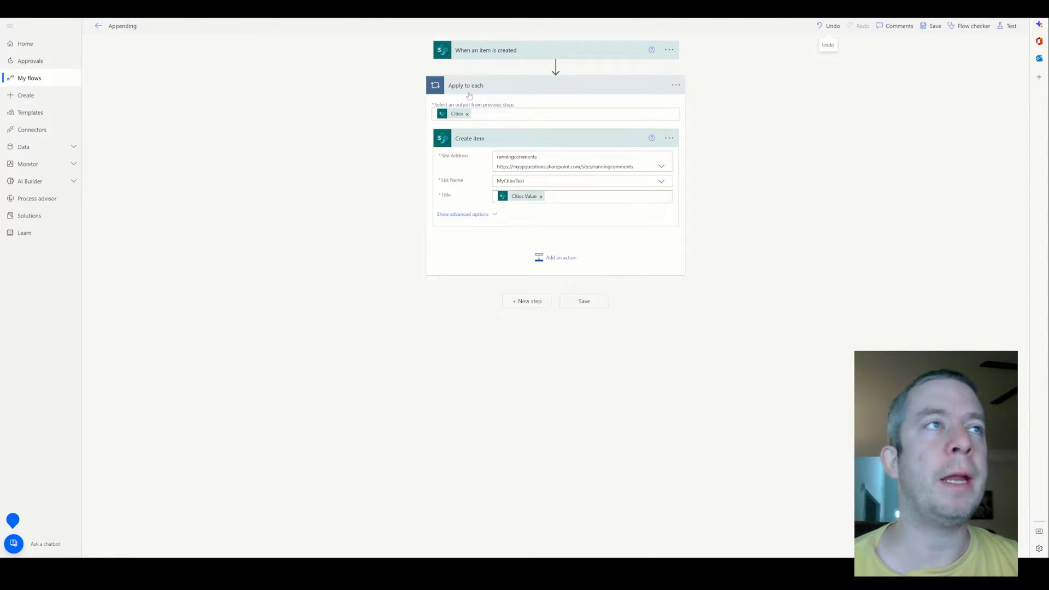
left_click(540, 197)
left_click(467, 113)
left_click(491, 169)
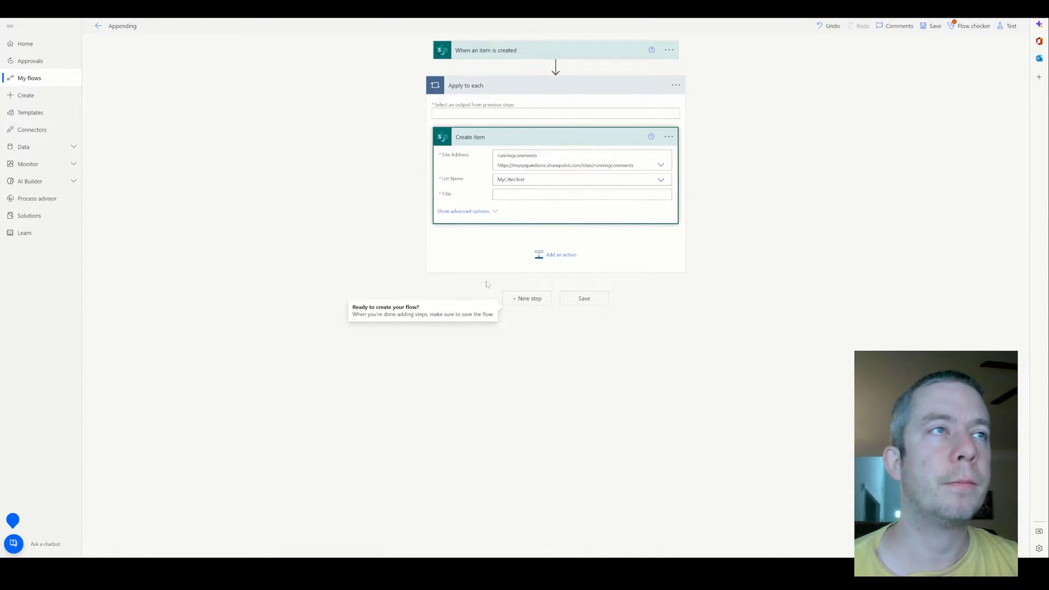
left_click_drag(487, 284, 547, 276)
Delete the empty Apply to each loop from the flow
left_click(668, 86)
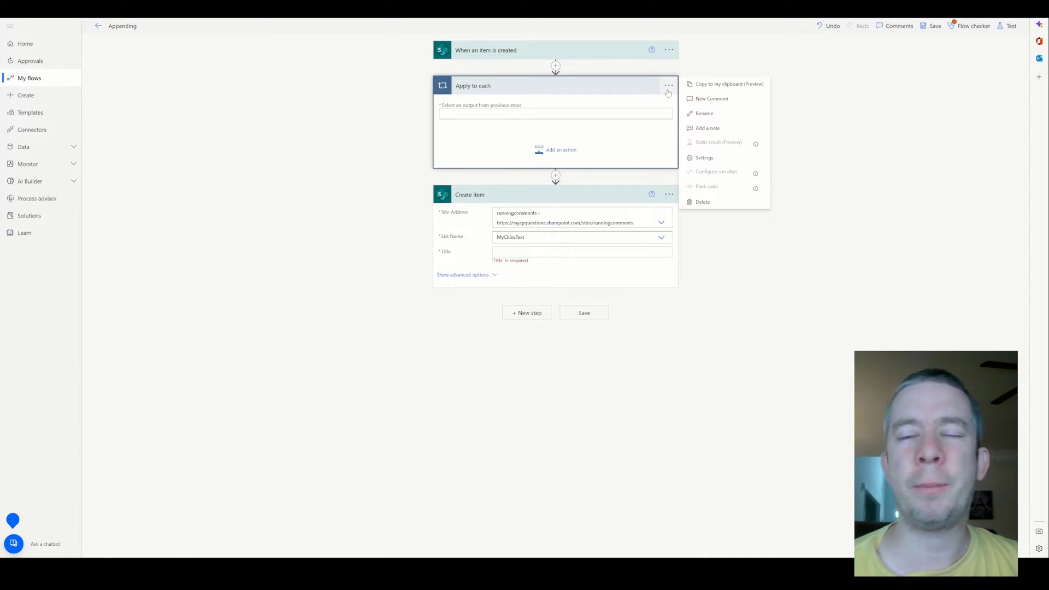
left_click(702, 202)
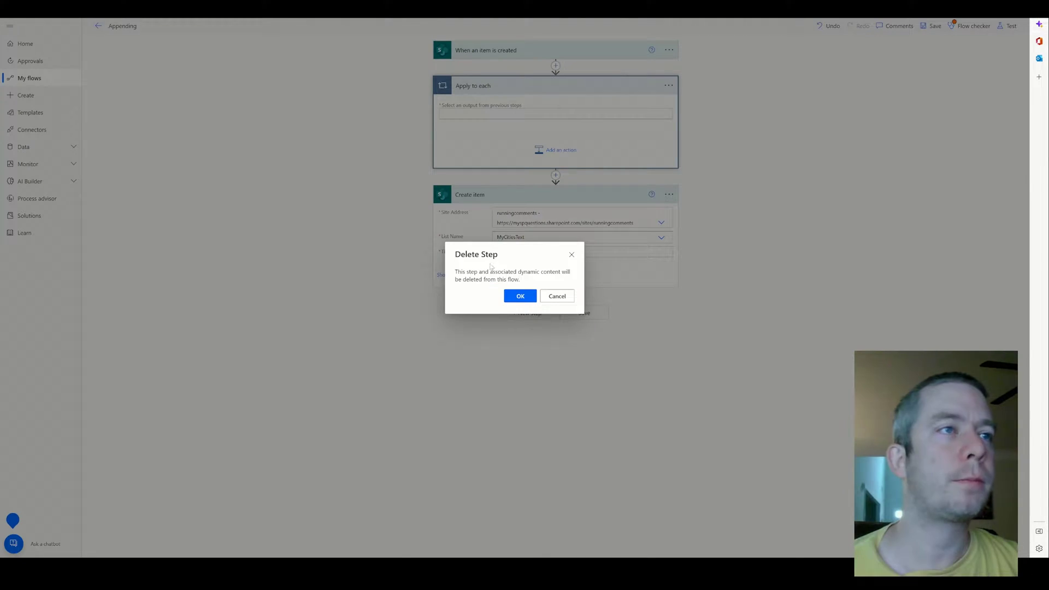
left_click(517, 299)
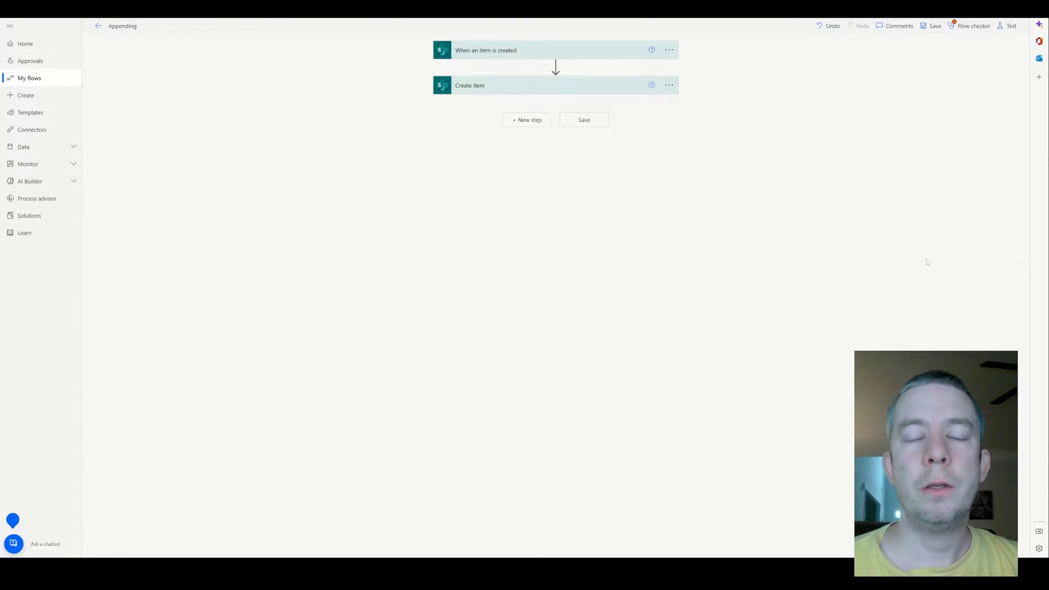
Insert an Initialize variable action between the item-created trigger and the Create item action
left_click(556, 67)
left_click(536, 80)
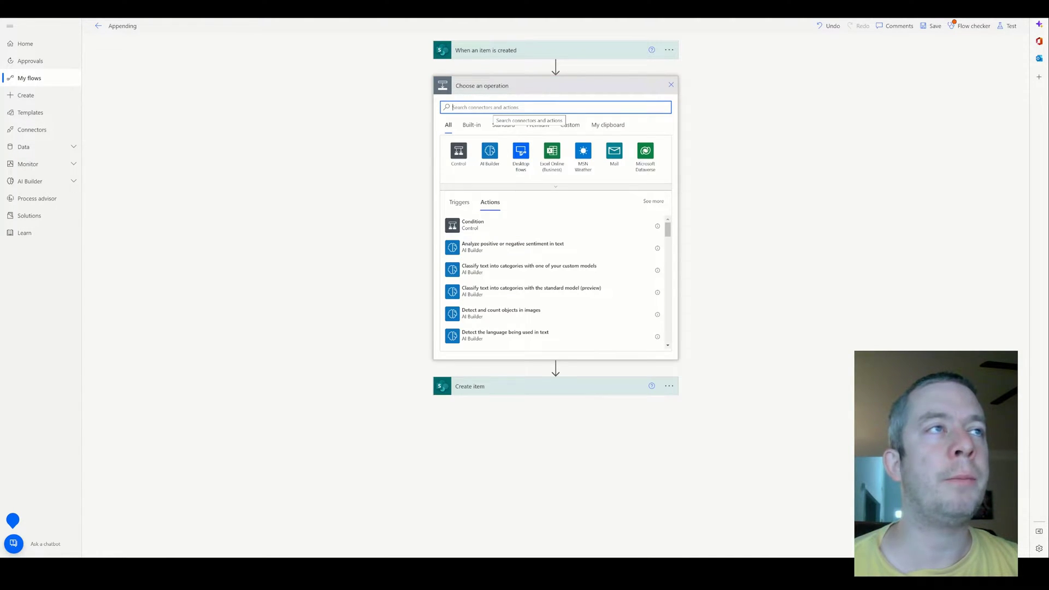
type("varia")
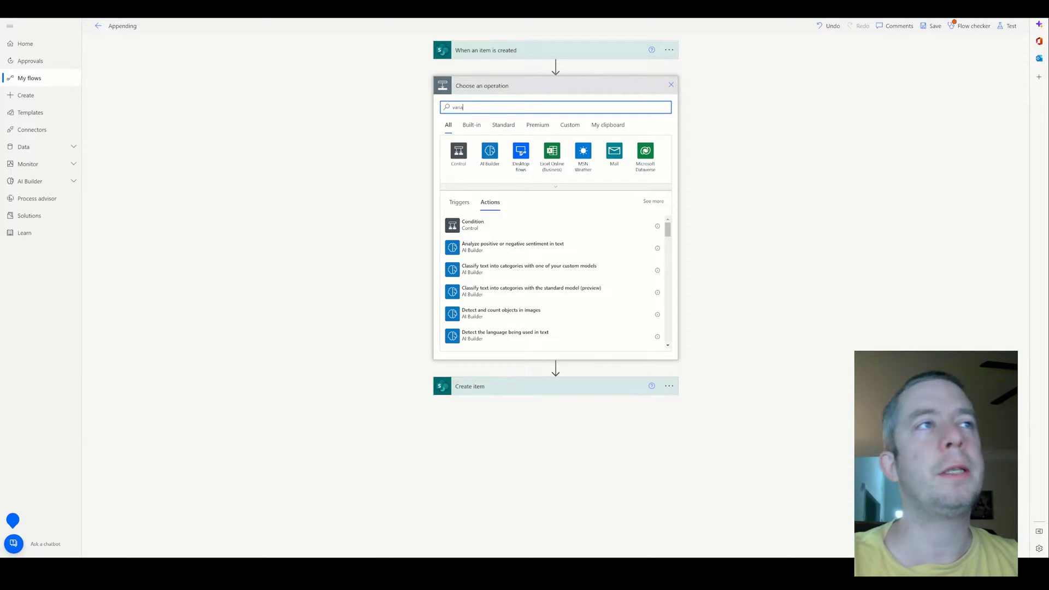
type("ble")
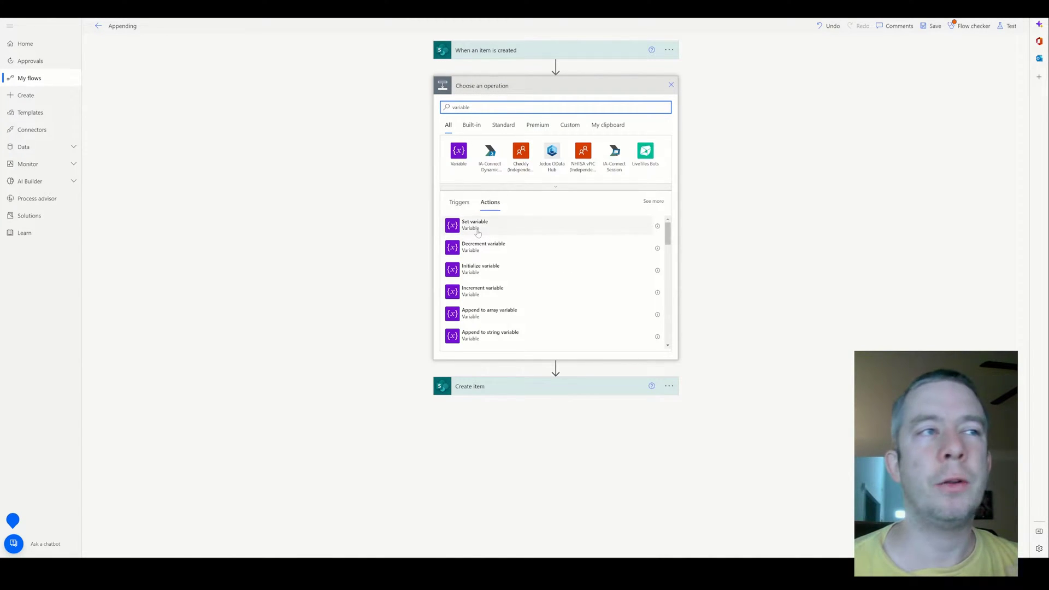
scroll(482, 292, "down", 1)
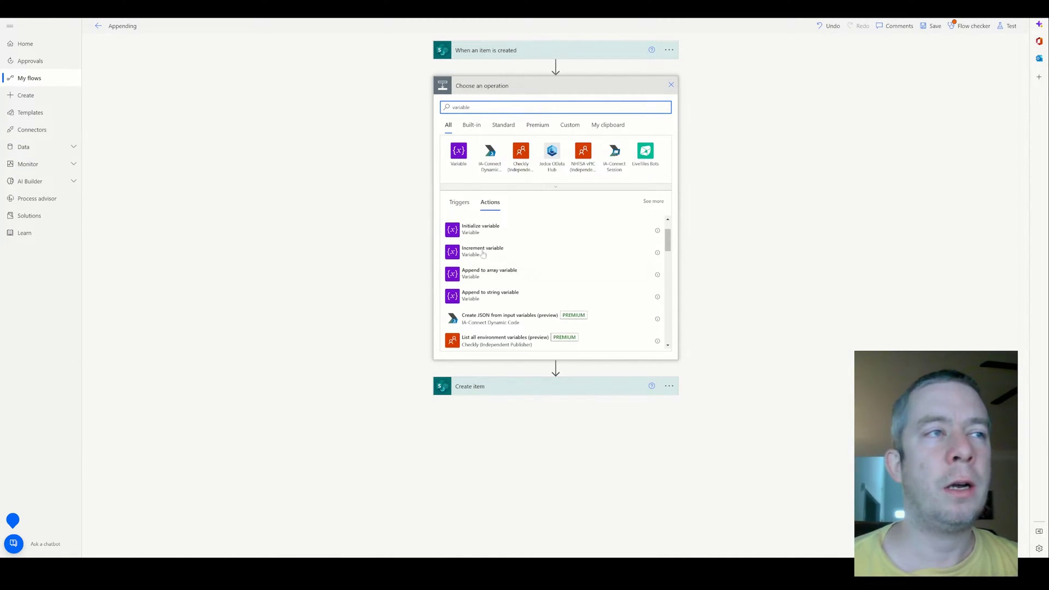
left_click(481, 229)
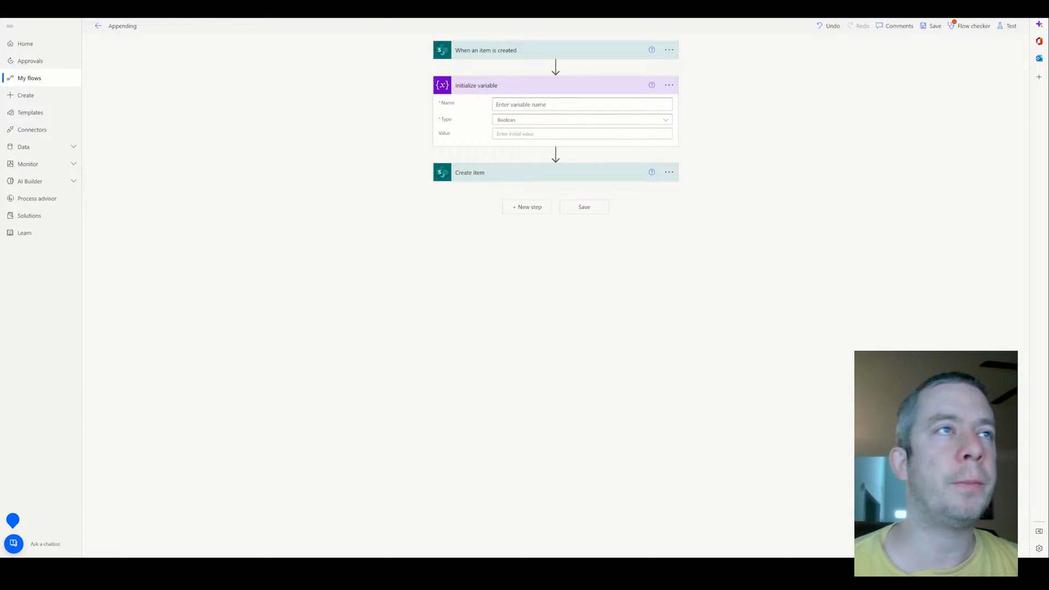
Name the initialized variable varMyCities and set its type to String
type("M")
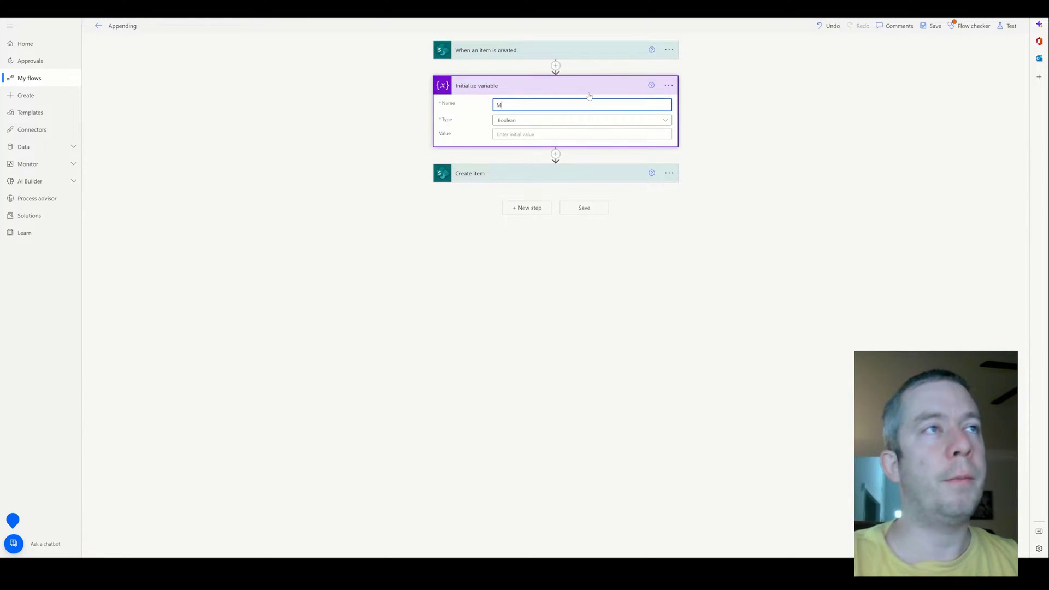
type("yCitiesVariable")
key("ctrl+a")
type("va")
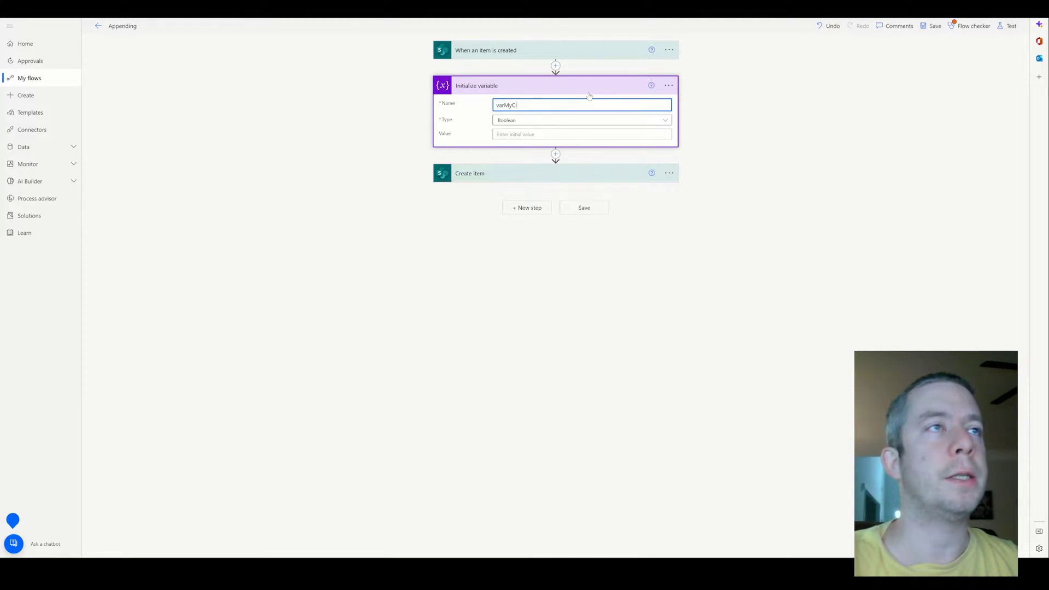
left_click(569, 120)
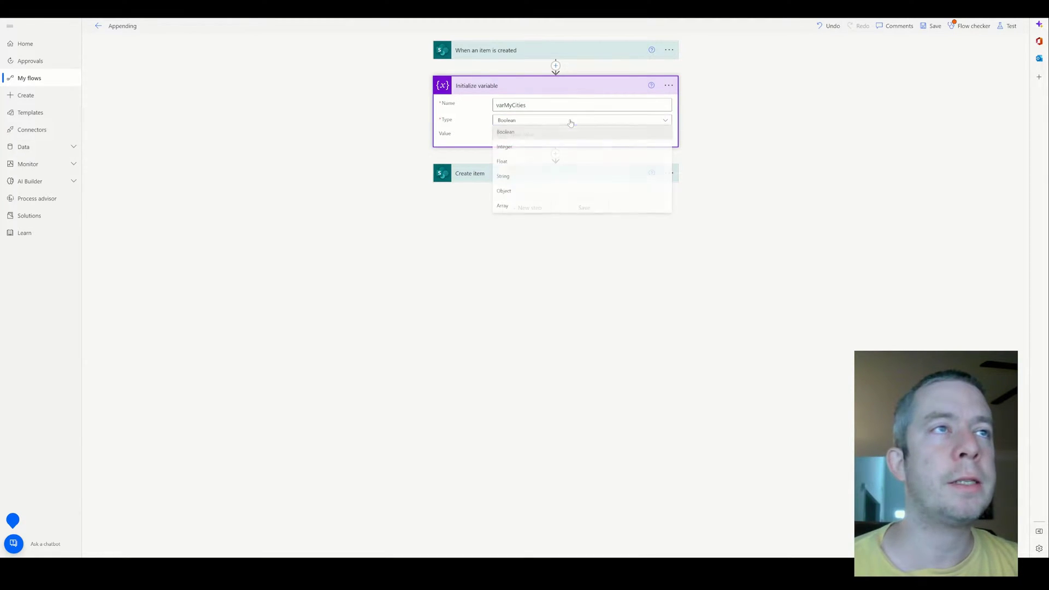
left_click(514, 175)
left_click(808, 274)
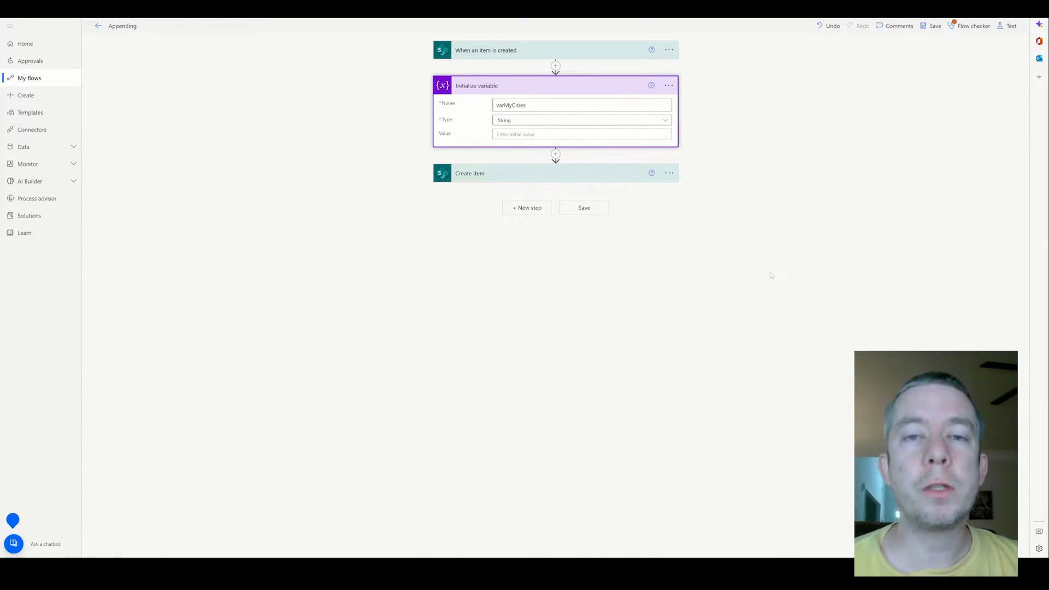
Insert an Append to string variable action between Initialize variable and Create item
left_click(555, 156)
left_click(546, 166)
type("a")
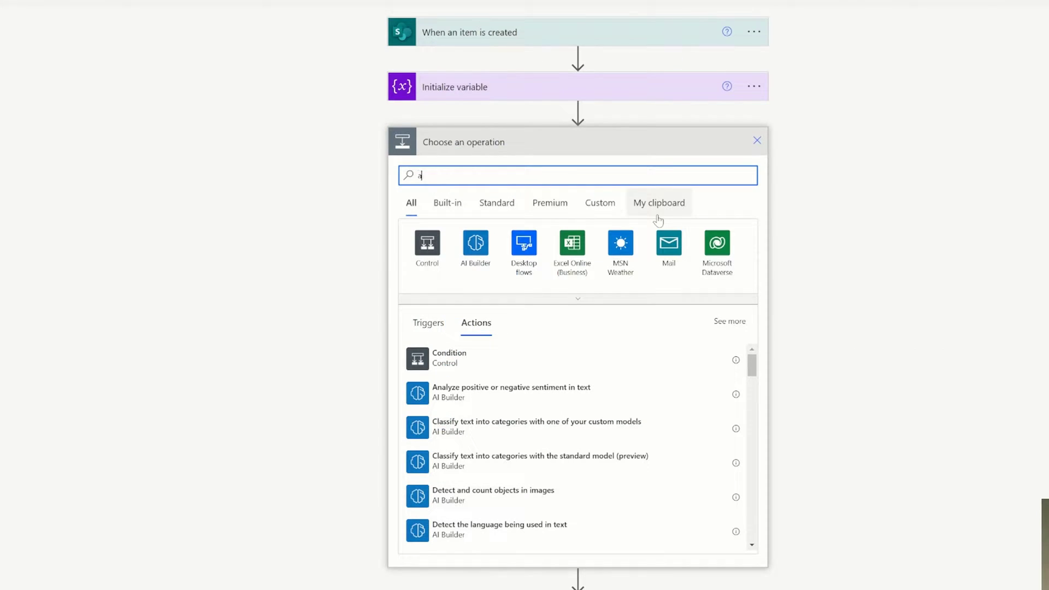
type("ppend")
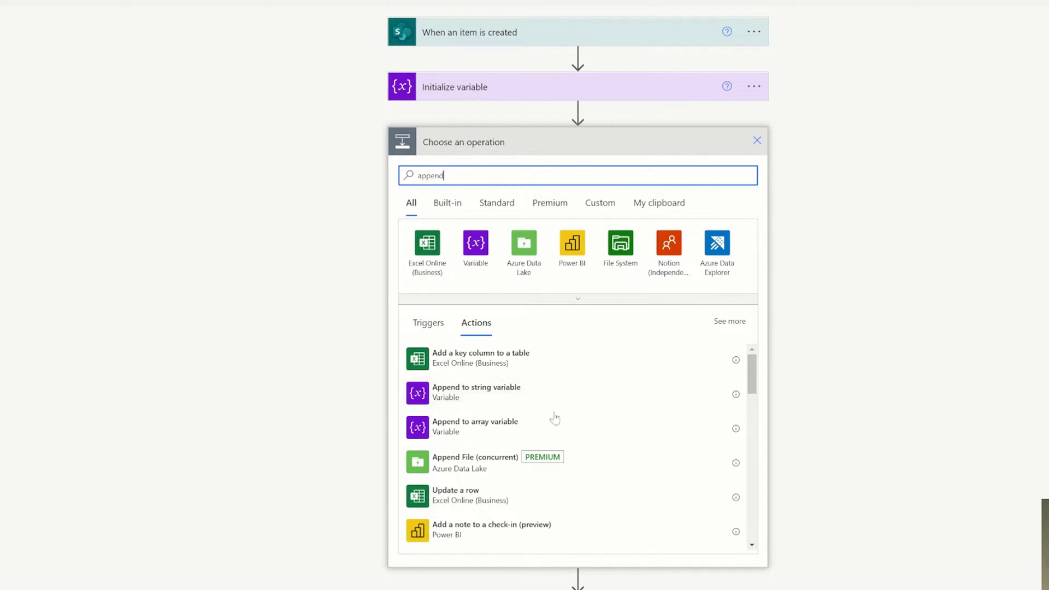
left_click(475, 400)
Configure Append to string variable to add the trigger's Cities Value followed by a comma to varMyCities
left_click(652, 177)
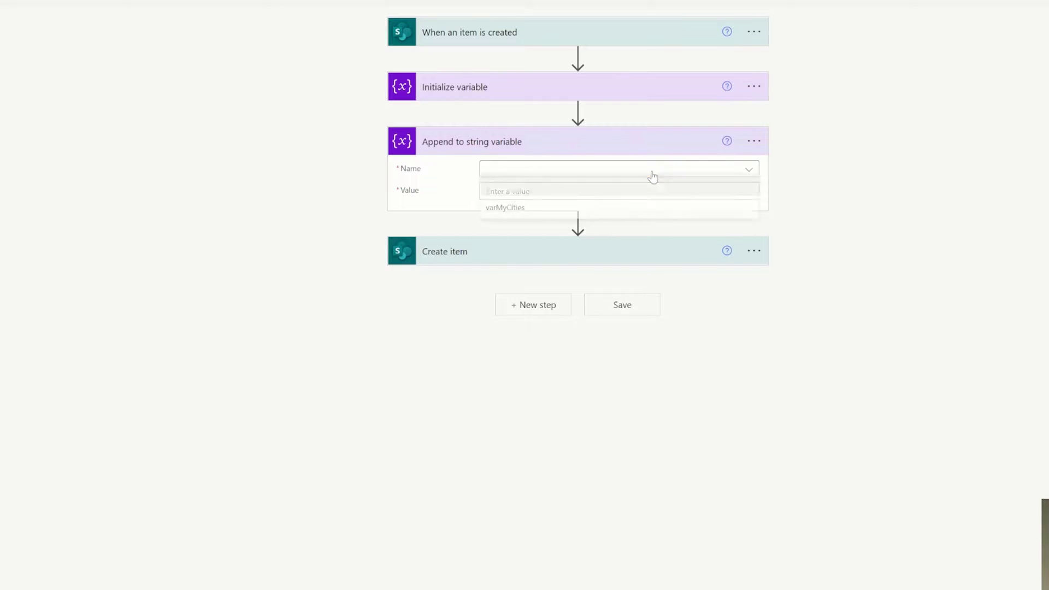
left_click(524, 213)
left_click(487, 193)
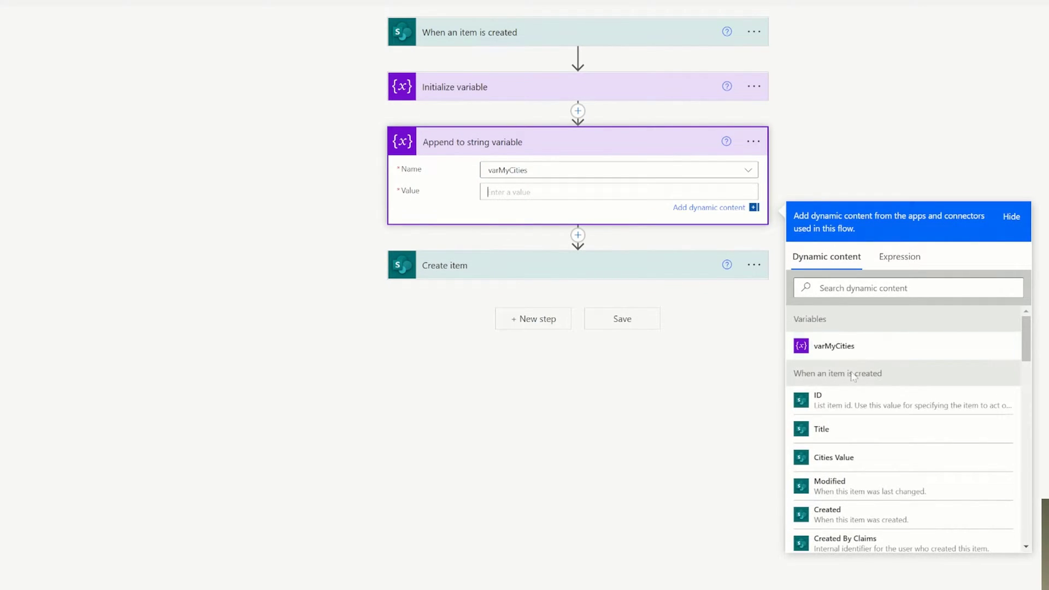
scroll(863, 422, "down", 3)
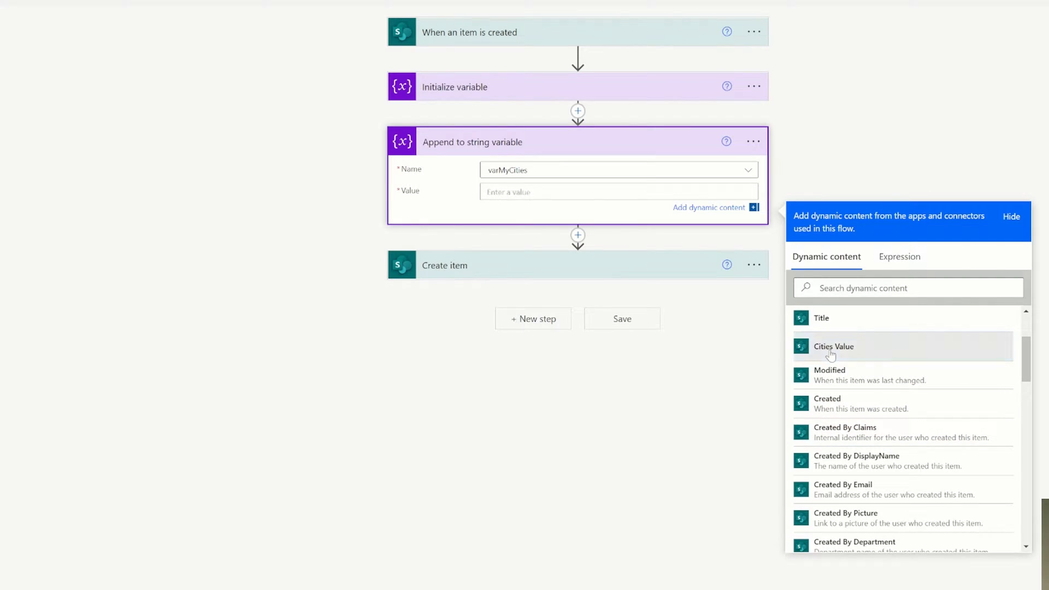
left_click(831, 351)
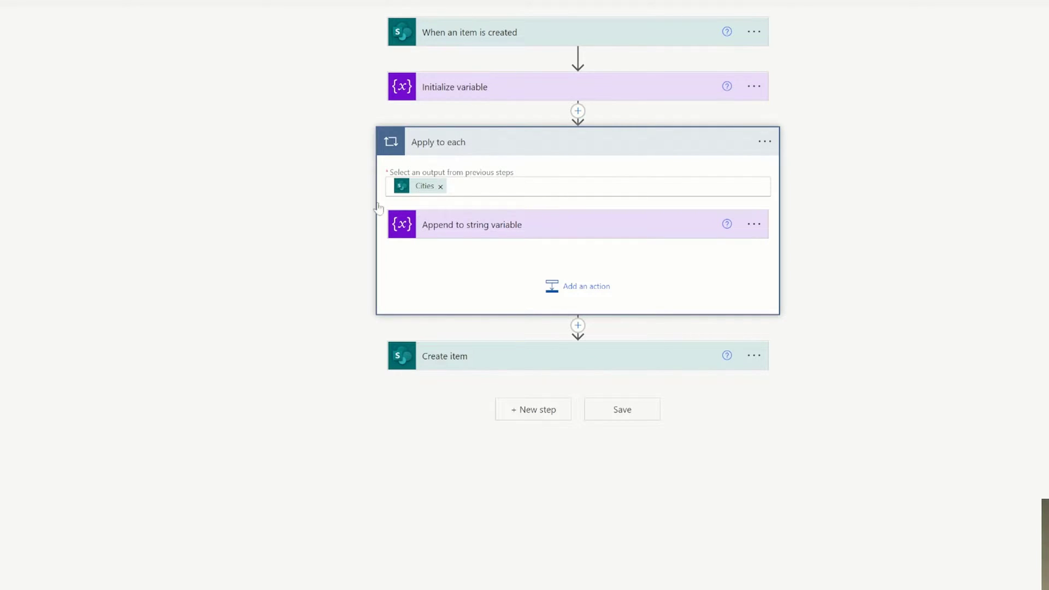
left_click(466, 232)
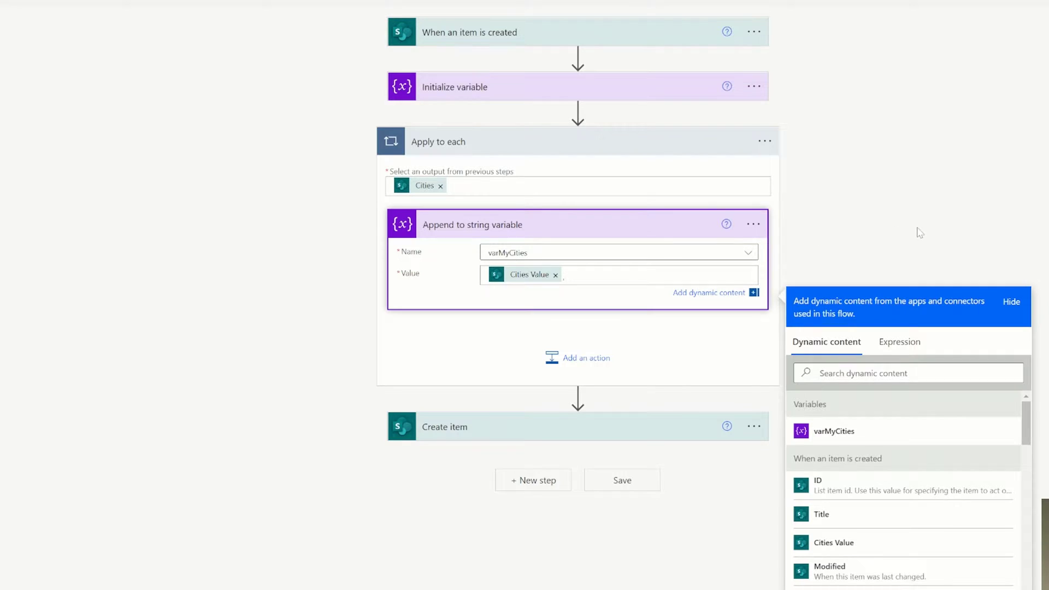
Set the Title of the Create item action to the varMyCities variable
left_click(486, 426)
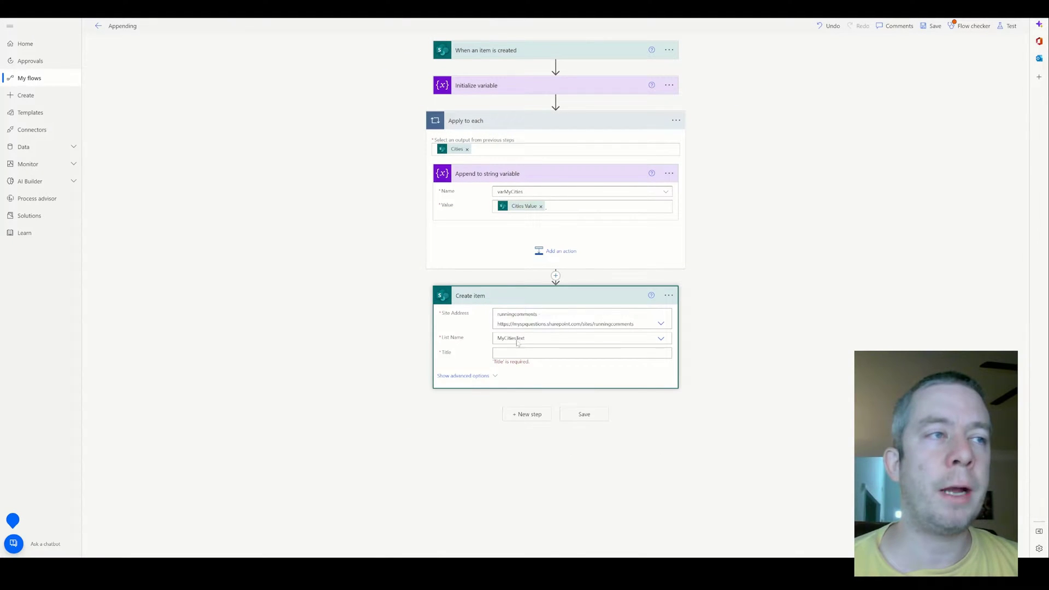
left_click(716, 424)
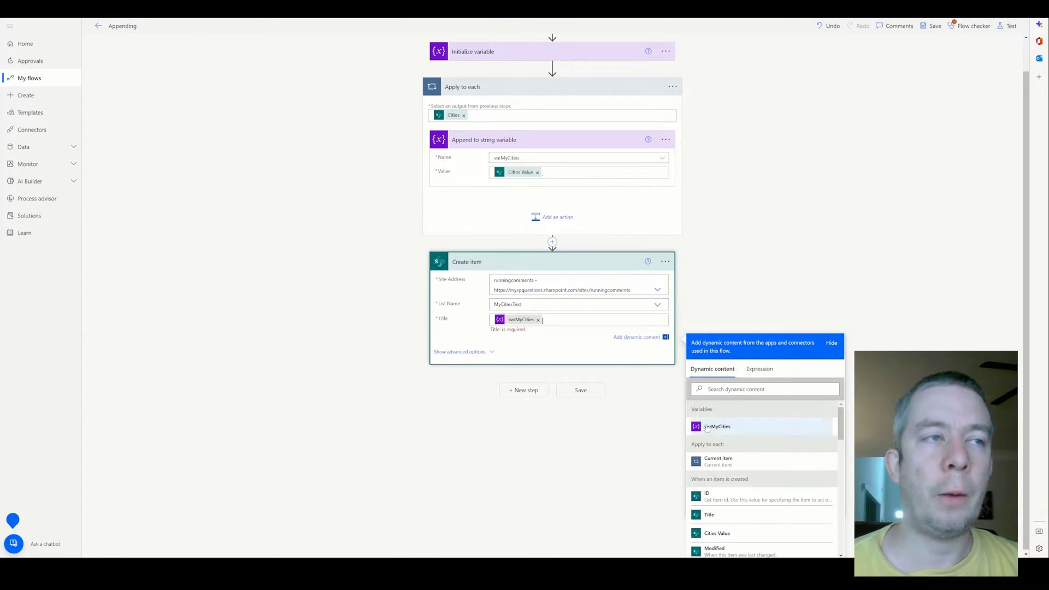
left_click(750, 278)
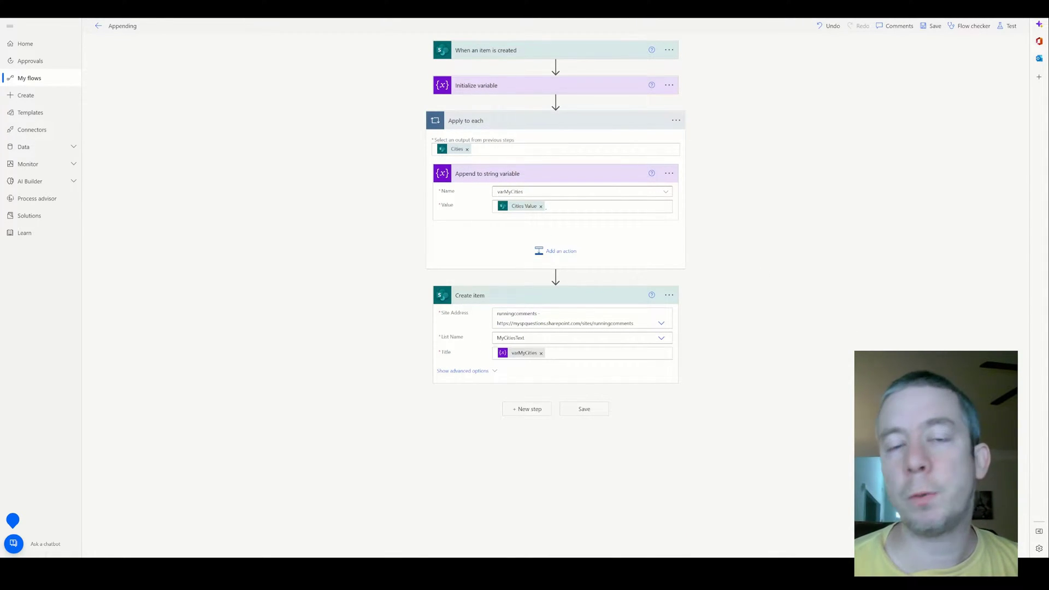
Collapse the Apply to each loop, save the flow and test it with the Automatically option
left_click(485, 120)
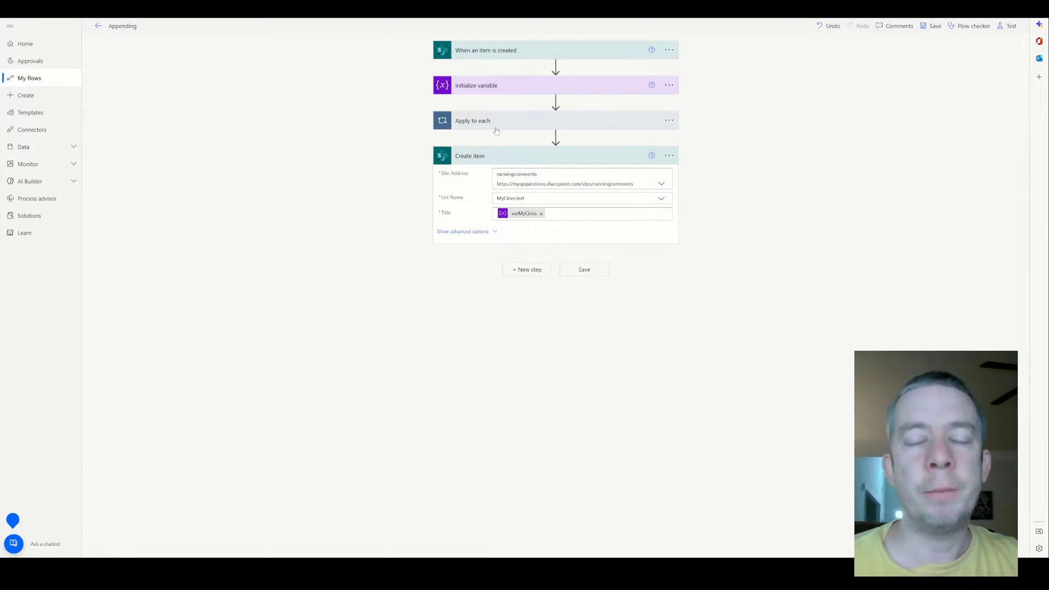
left_click(586, 270)
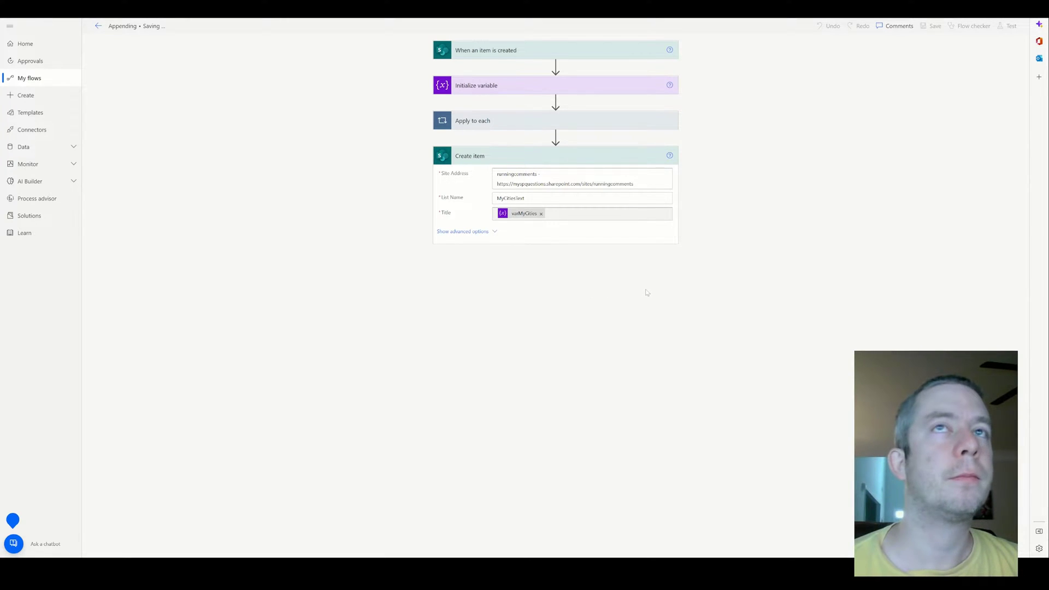
left_click(1009, 26)
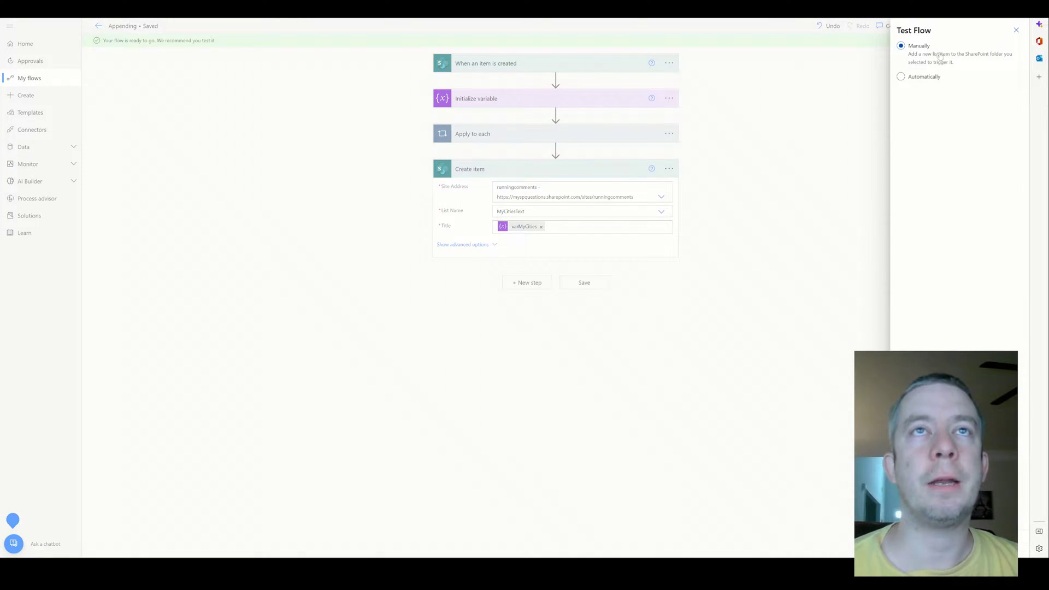
left_click(910, 82)
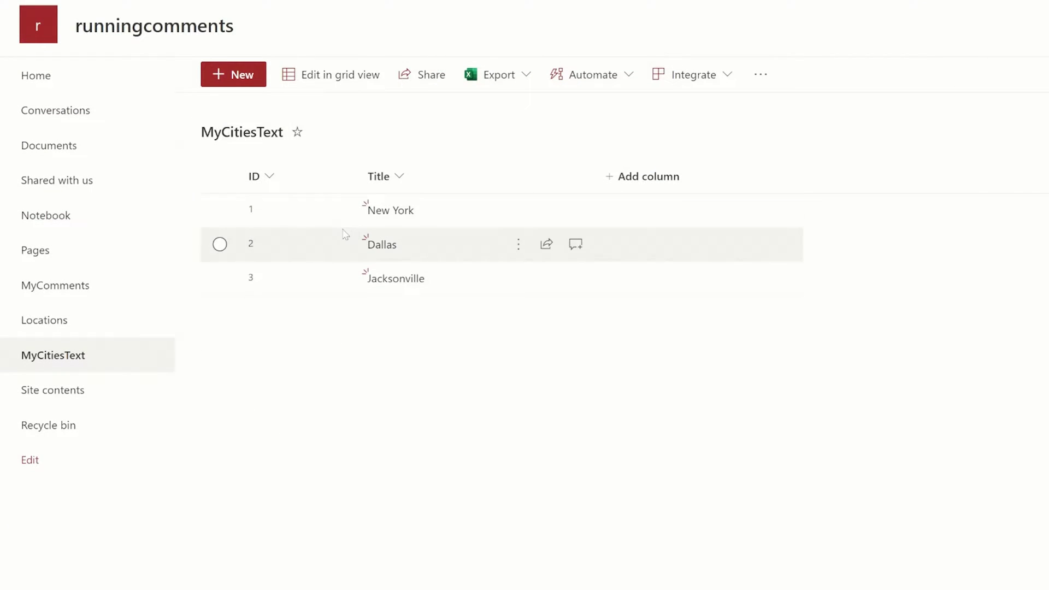
Refresh the MyCitiesText list in SharePoint and widen its Title column to read the new item
key("F5")
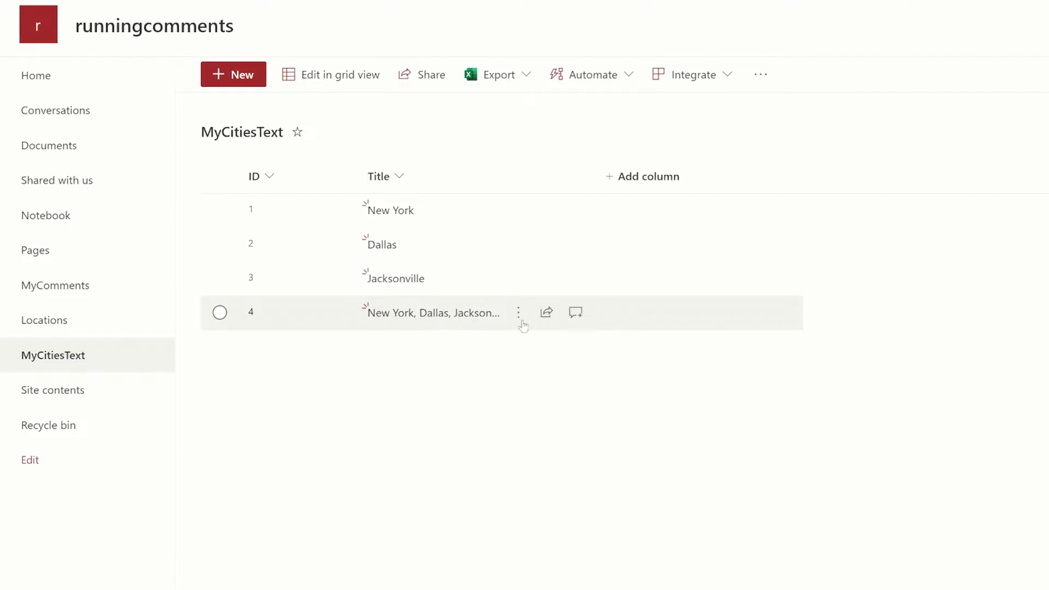
left_click_drag(596, 176, 611, 176)
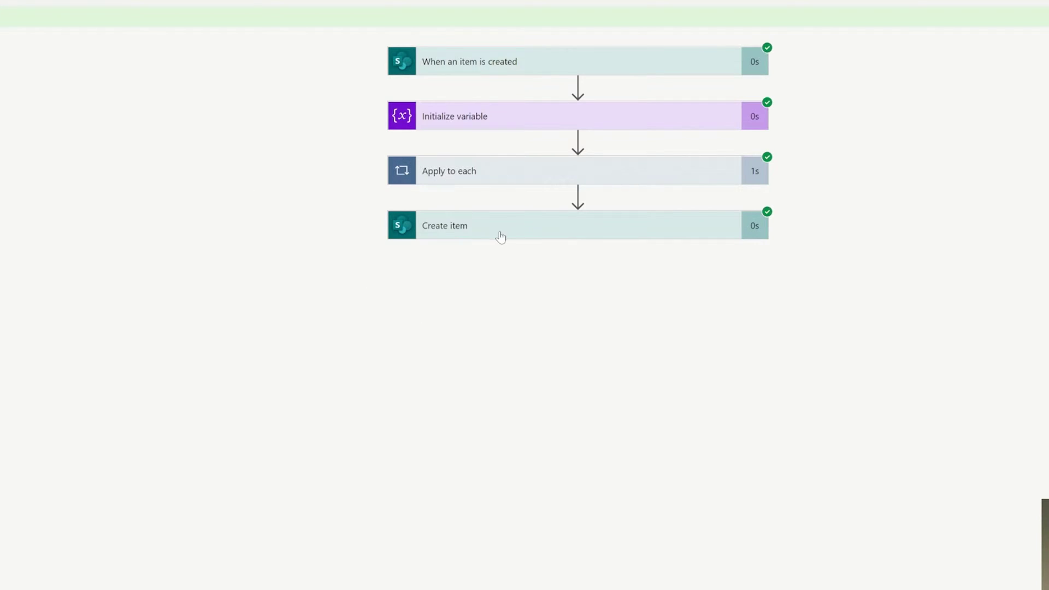
Return to editing the flow in Power Automate and insert a Compose action between Apply to each and Create item
left_click(498, 232)
left_click(546, 216)
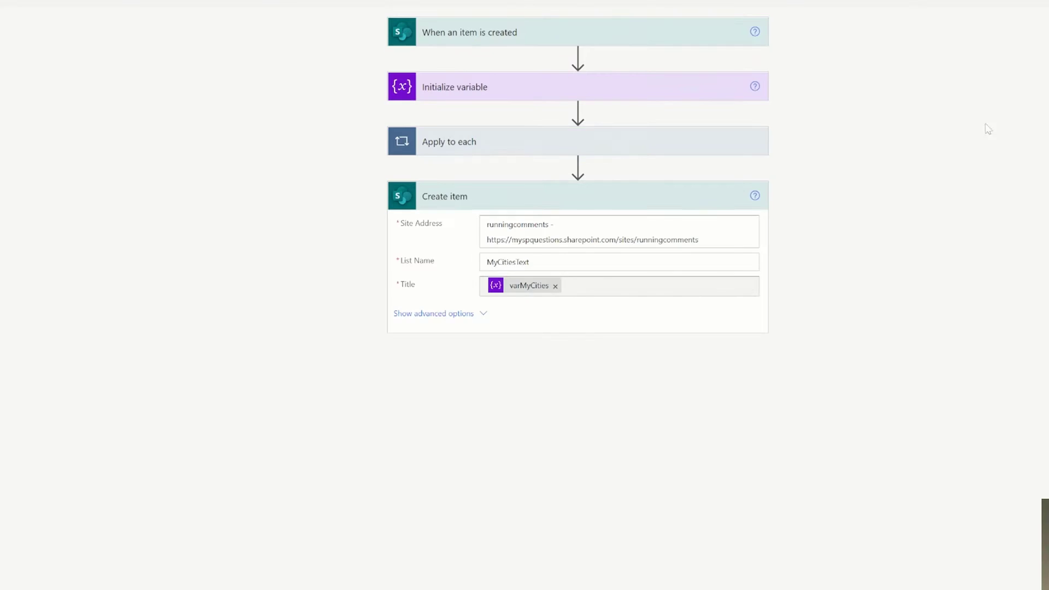
left_click(578, 165)
left_click(568, 185)
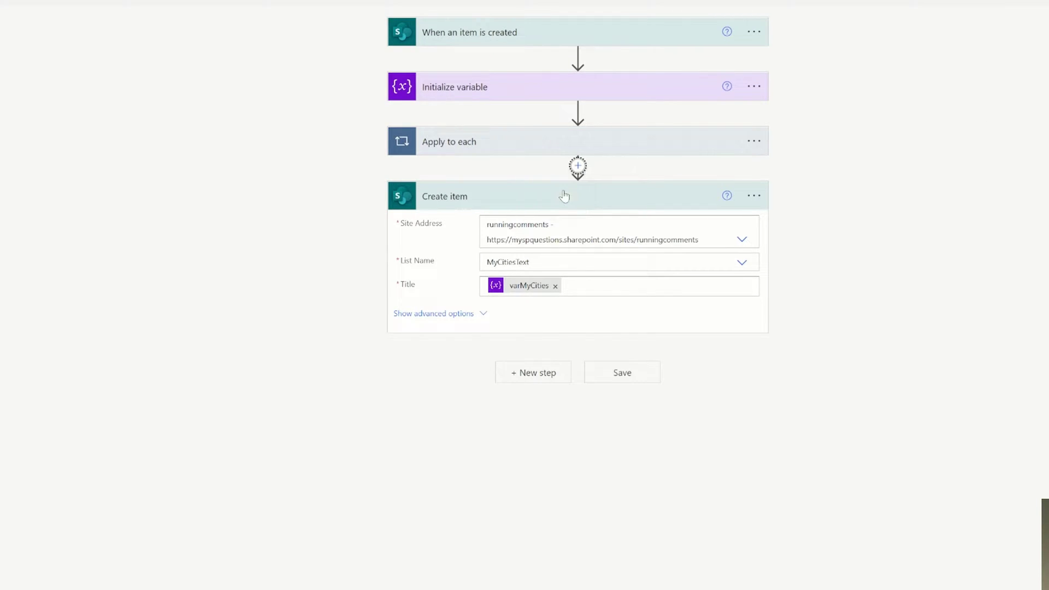
type("copmmpo")
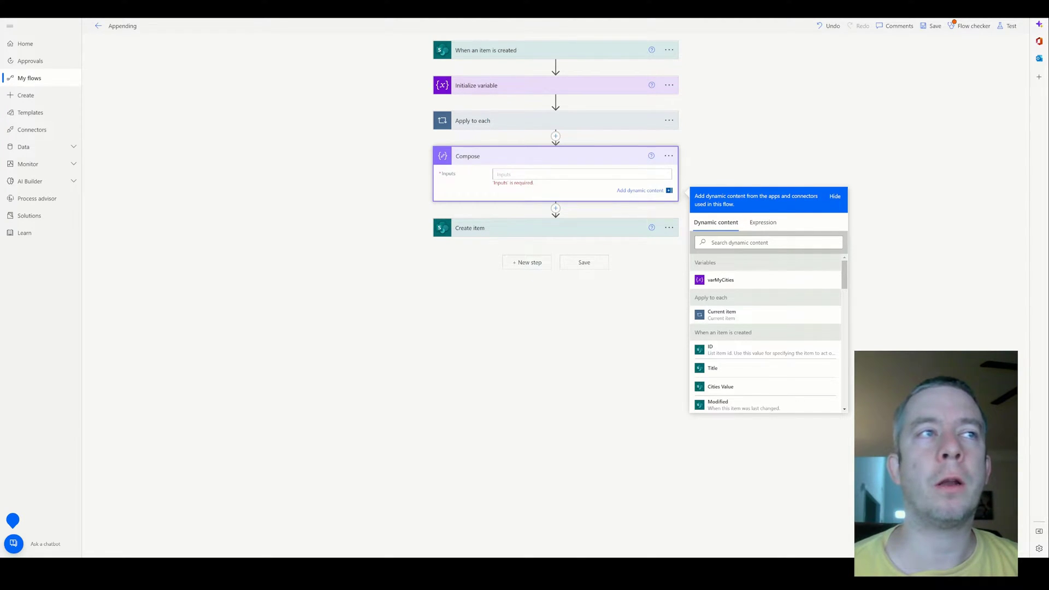
Begin the Compose input expression with substring(variables('varMyCities'),0, leaving the length argument open
left_click(763, 223)
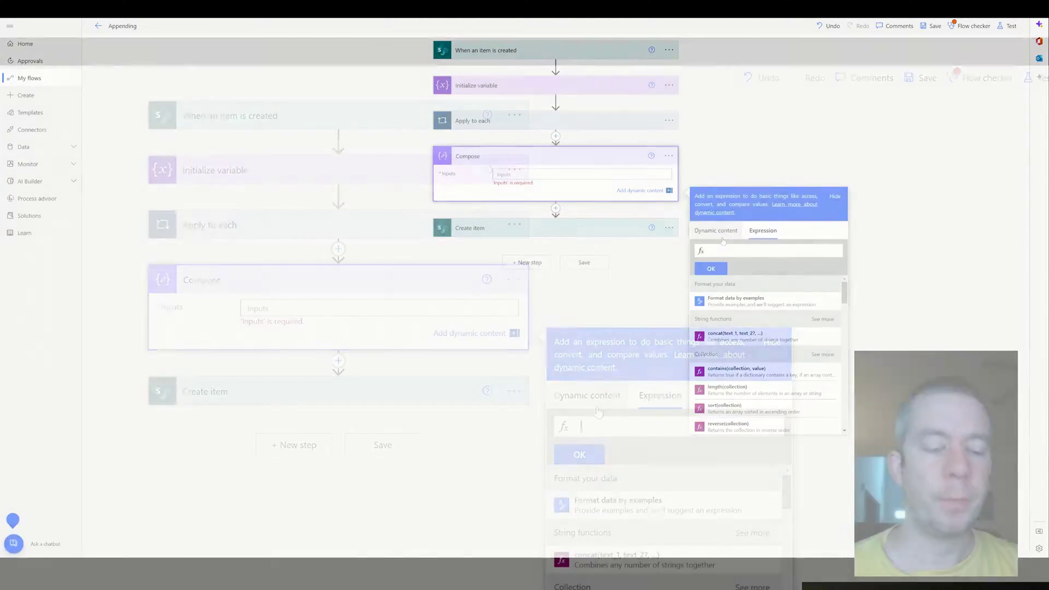
type("substring")
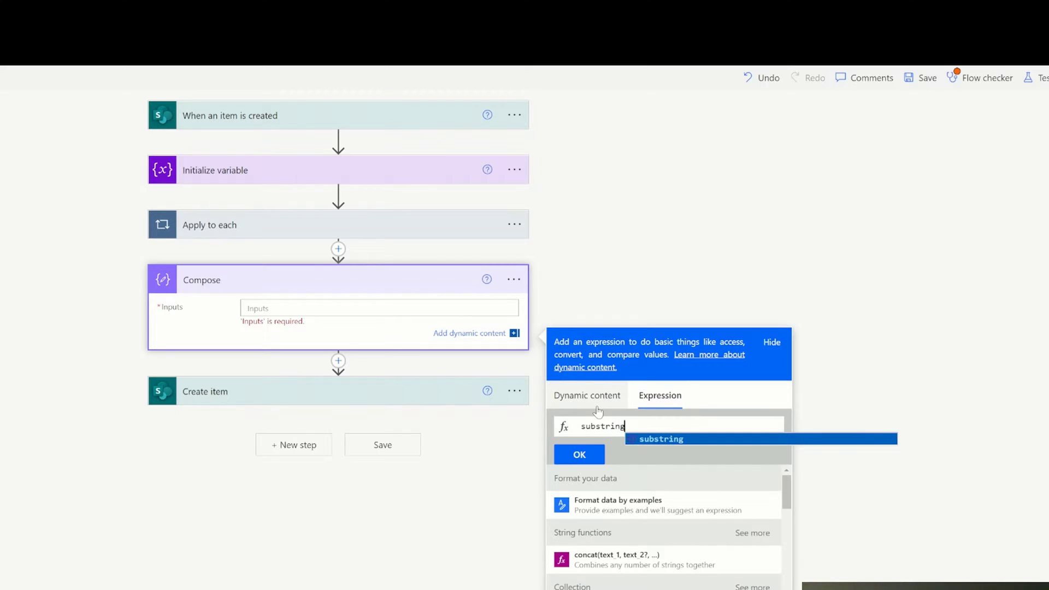
type("(")
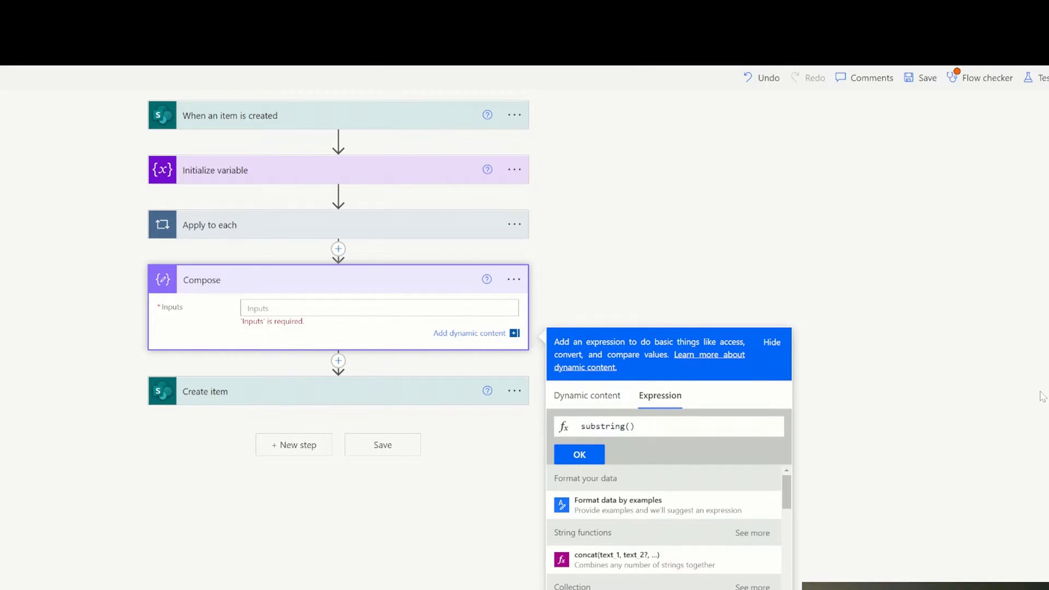
left_click(606, 397)
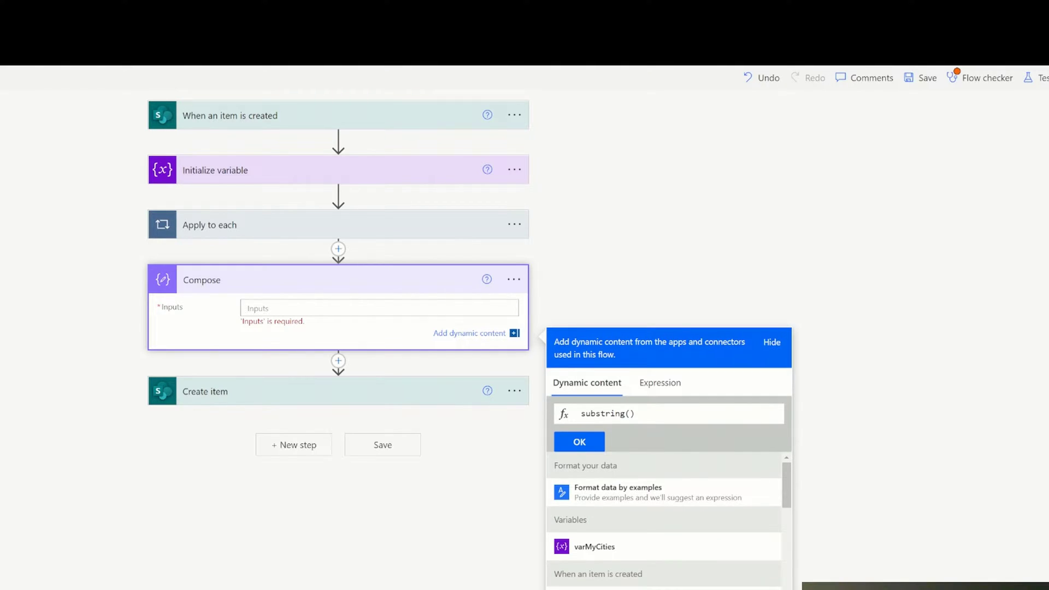
left_click(594, 546)
type(",0")
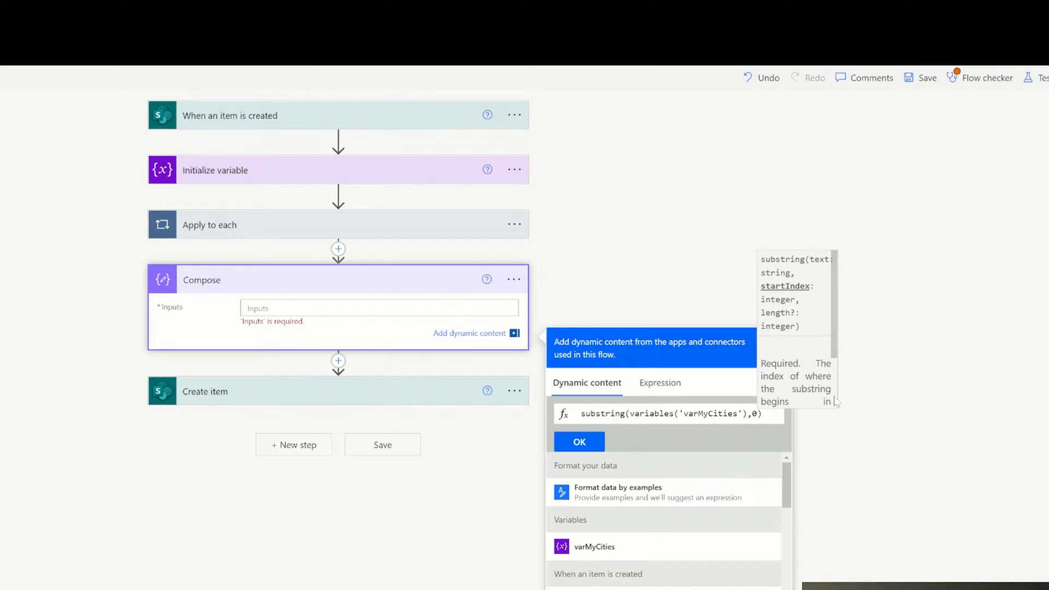
type(",")
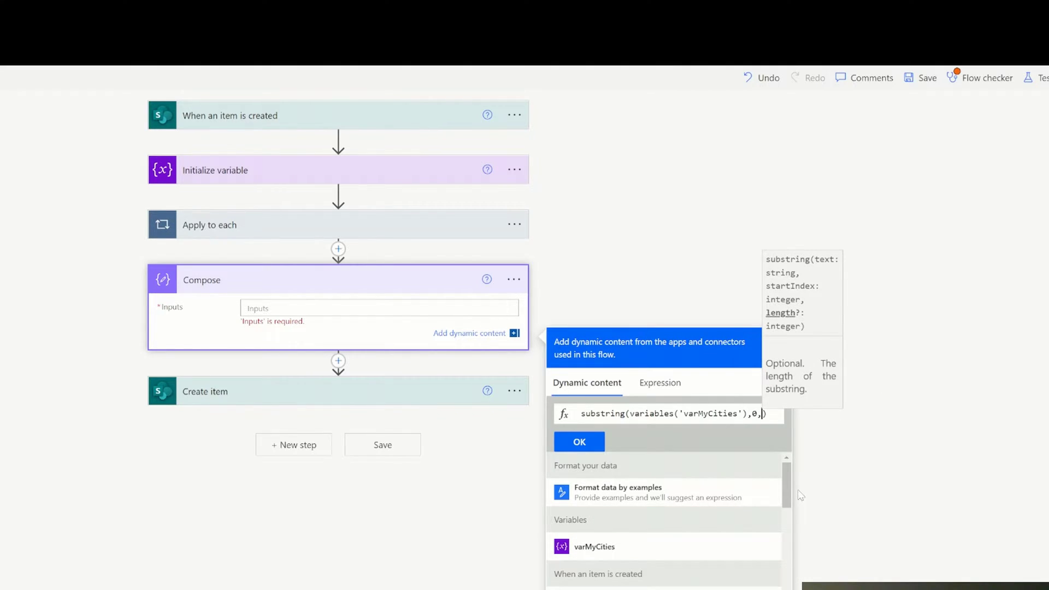
Complete the substring expression with the length argument sub(length(variables('varMyCities')),1) and insert it as the Compose input
type("sub(")
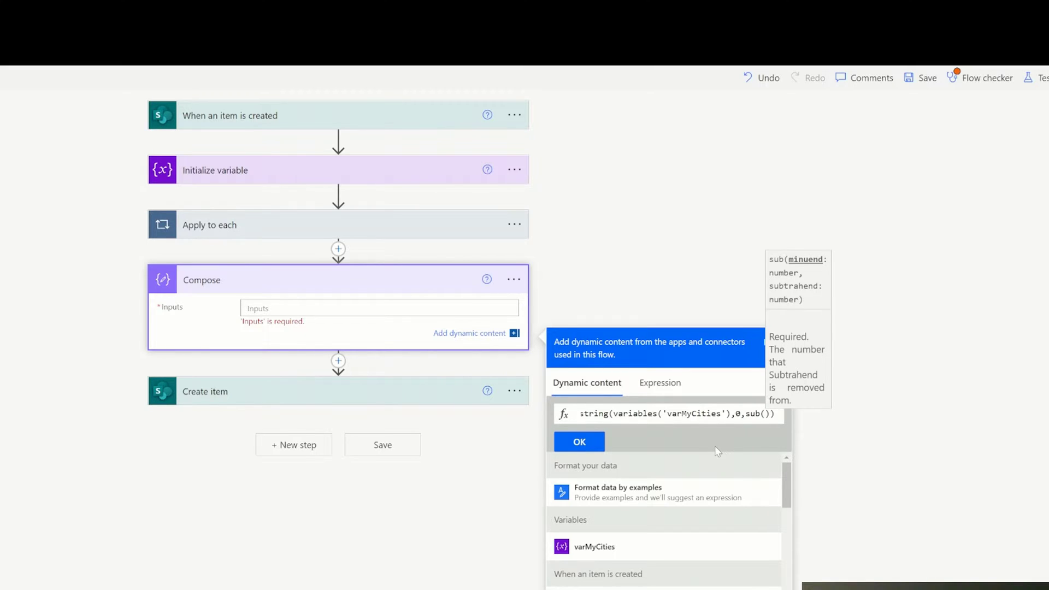
type("length(")
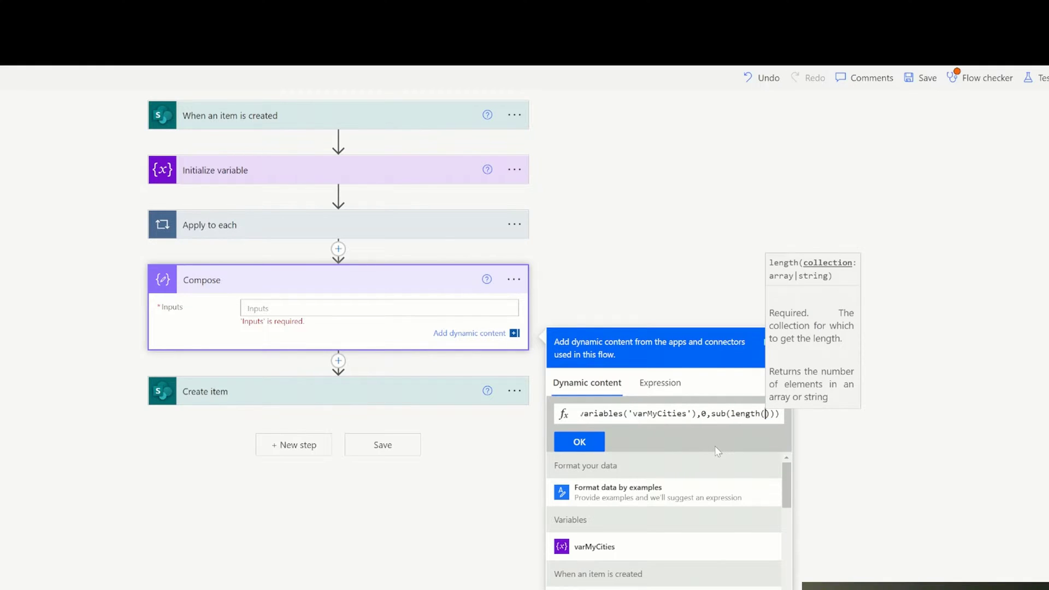
left_click(607, 546)
left_click_drag(662, 414, 850, 424)
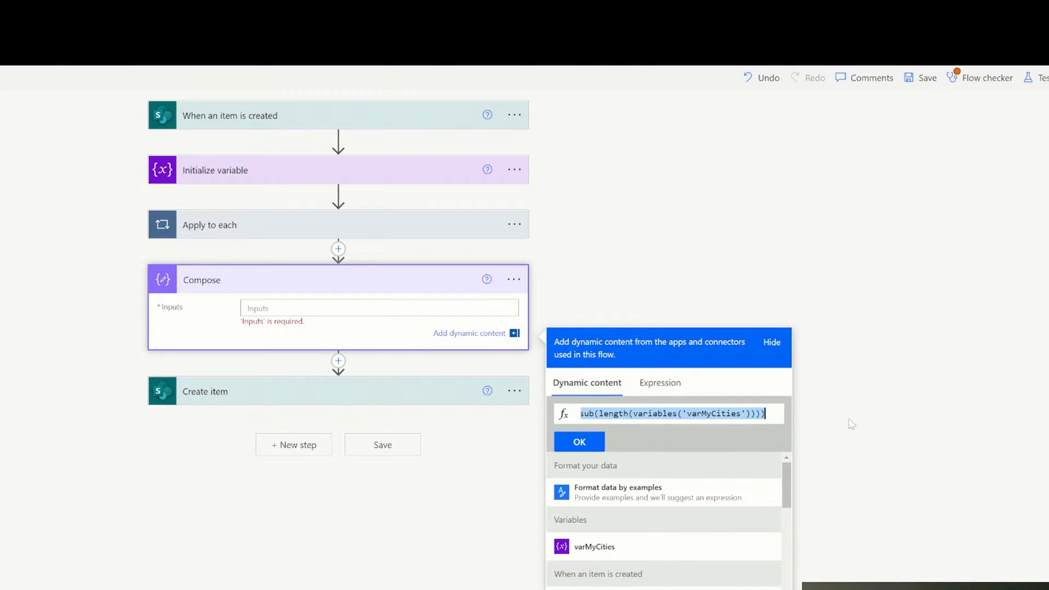
left_click(750, 414)
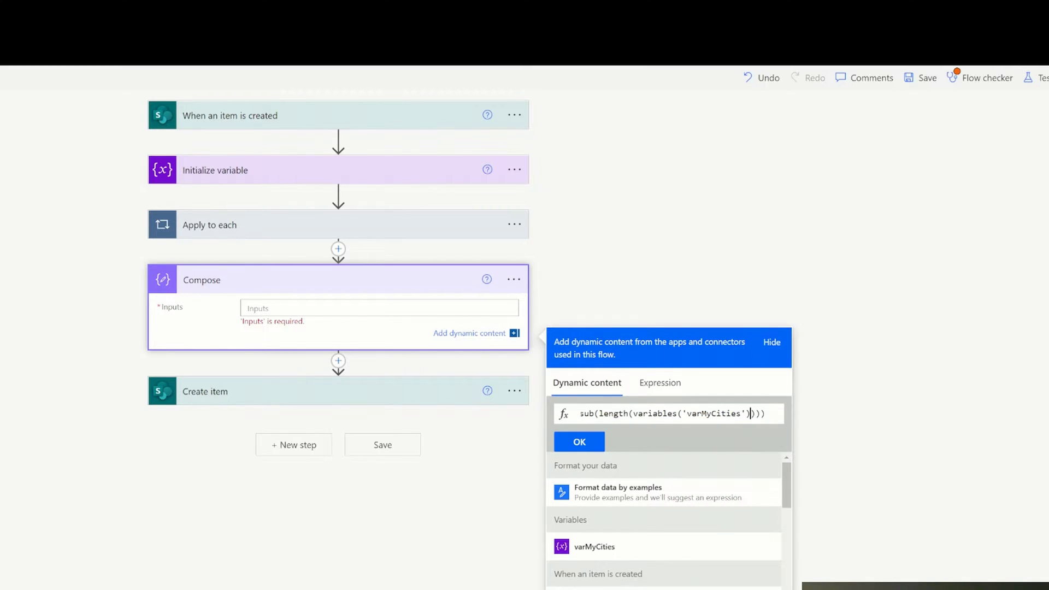
key("Right")
type(",1")
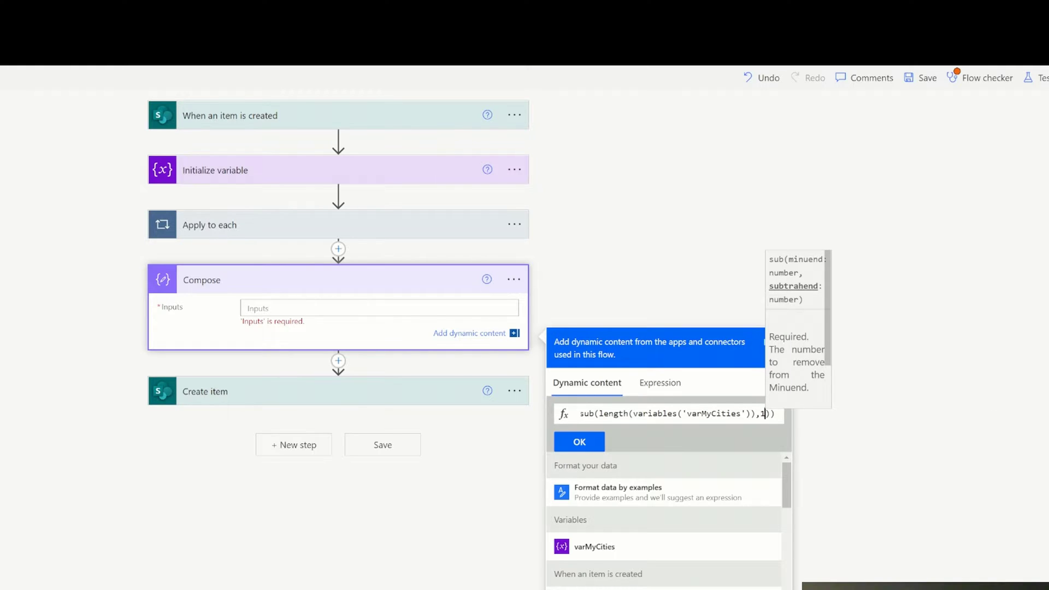
left_click(588, 441)
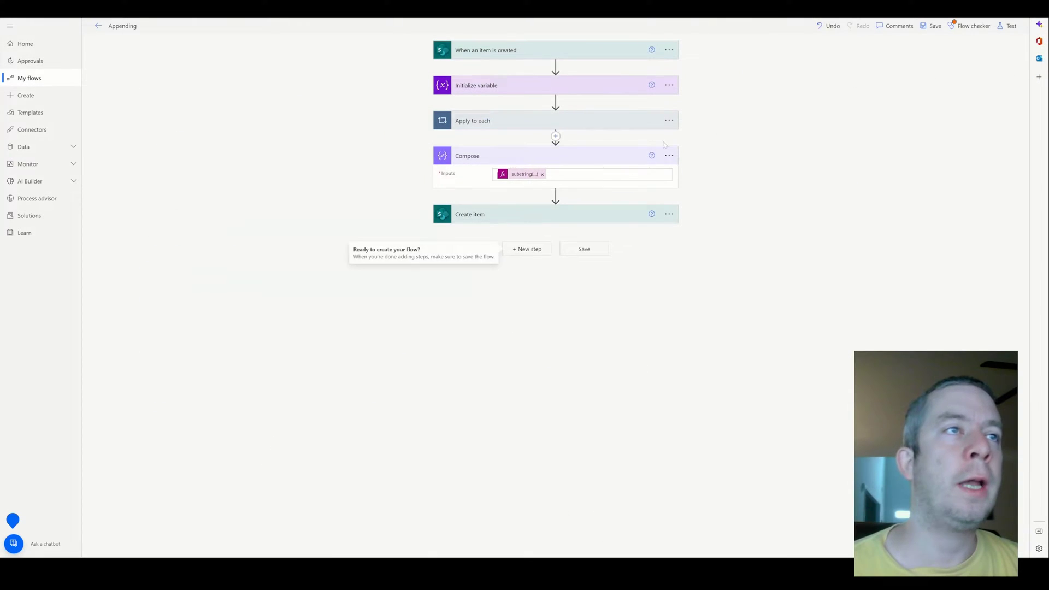
Remove the varMyCities variable from the Title of the Create item action
left_click(519, 214)
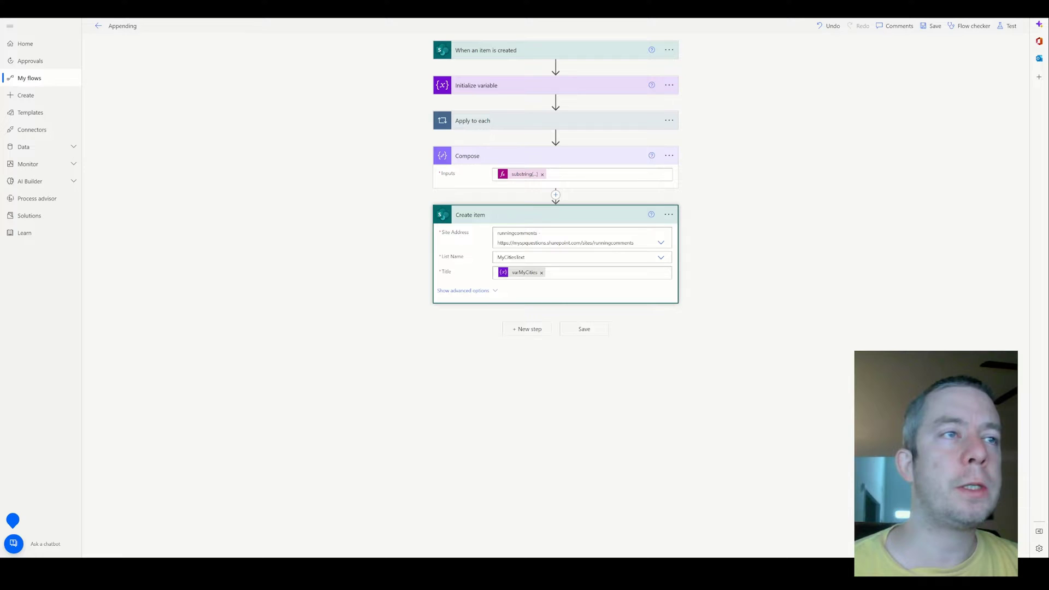
left_click(542, 273)
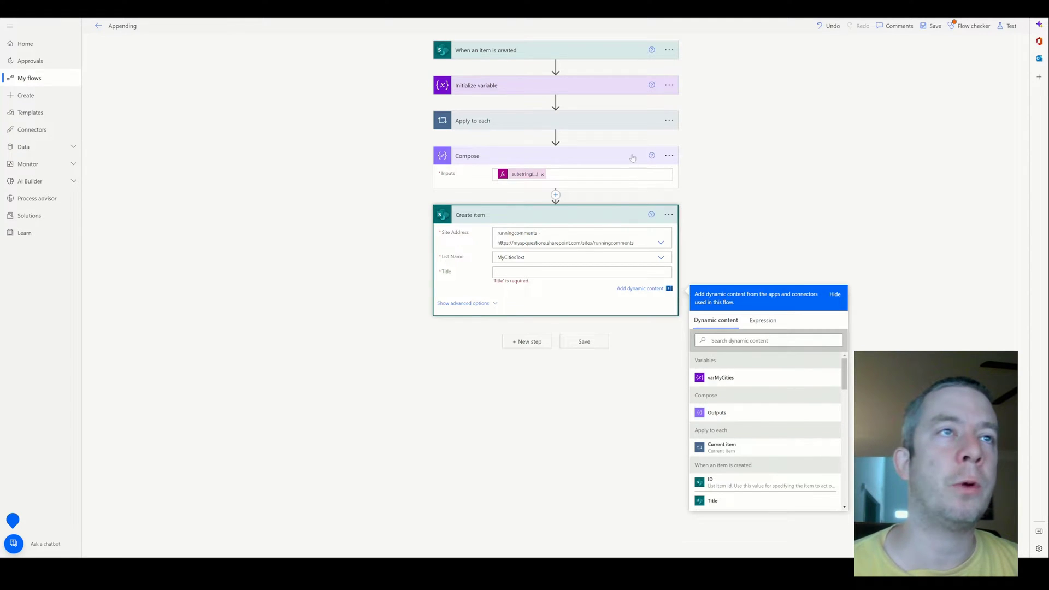
Rename the Compose action as varMyCities Output
left_click(669, 155)
left_click(698, 184)
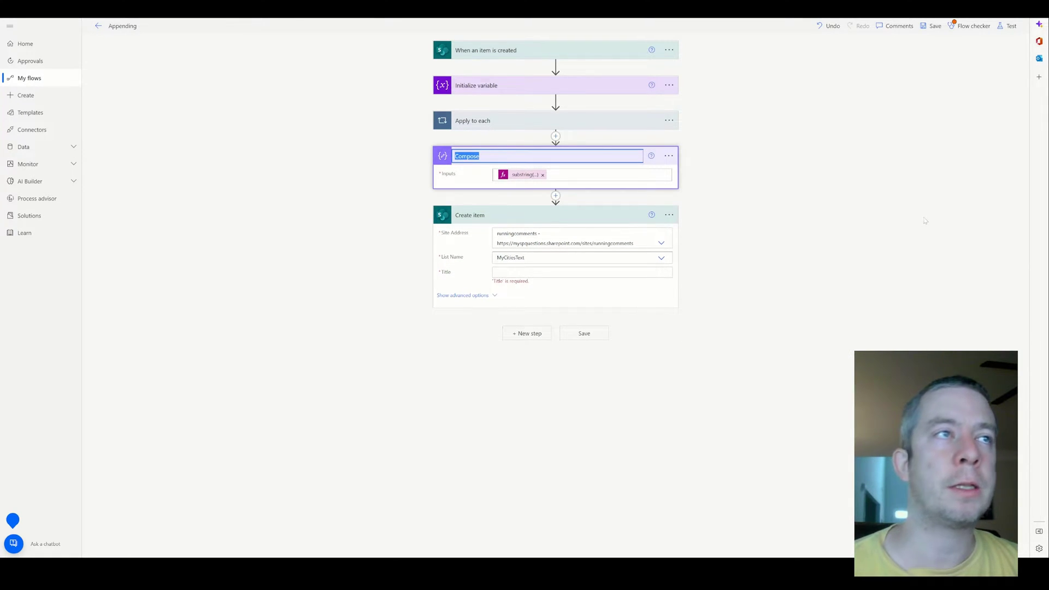
type("varMyCit")
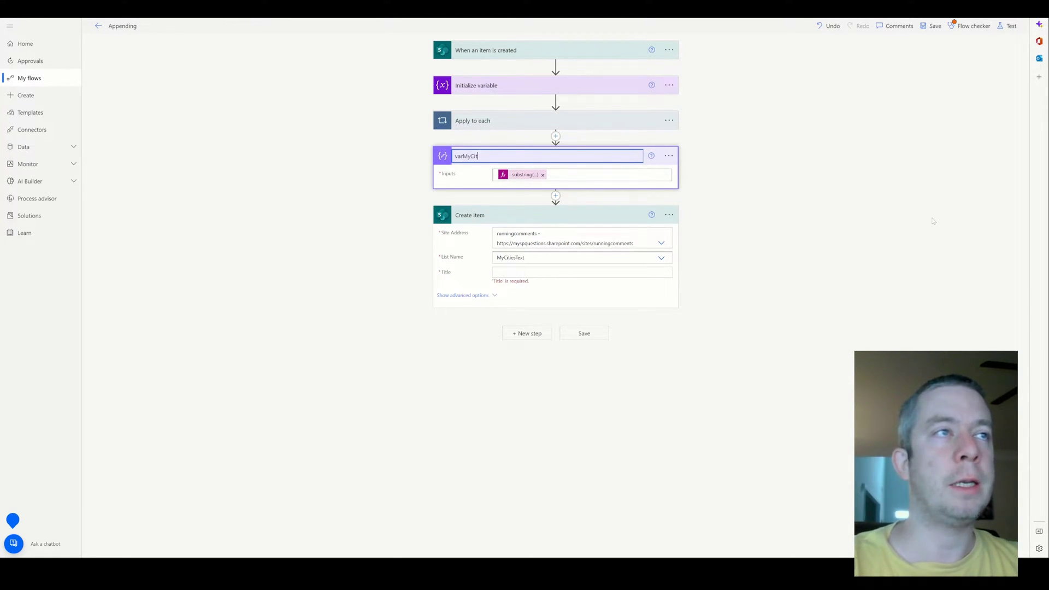
type("ies Output")
key("Return")
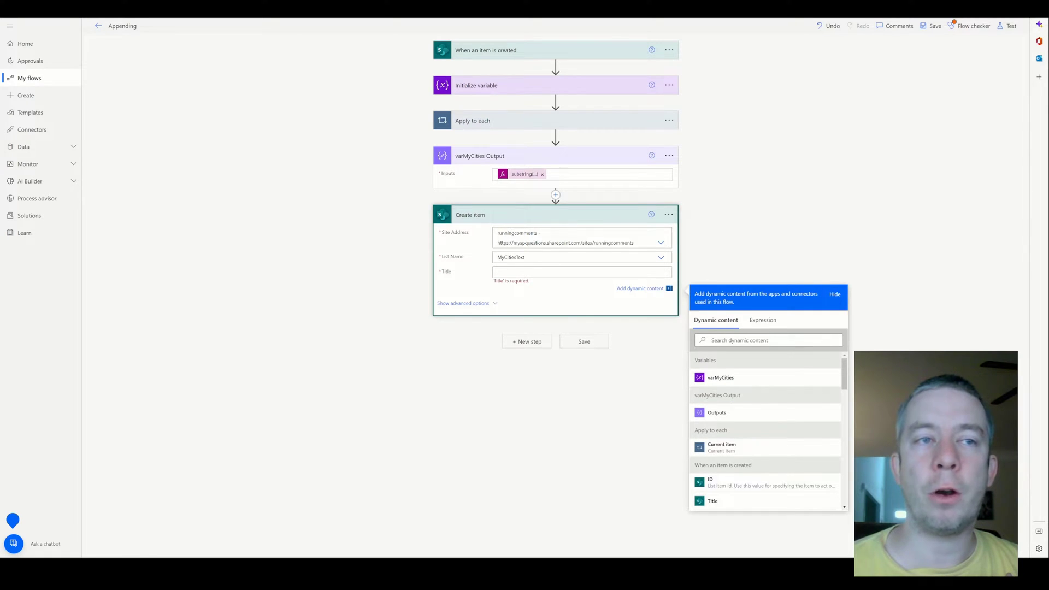
Set the Create item Title to the Outputs of varMyCities Output
left_click(717, 413)
left_click(759, 201)
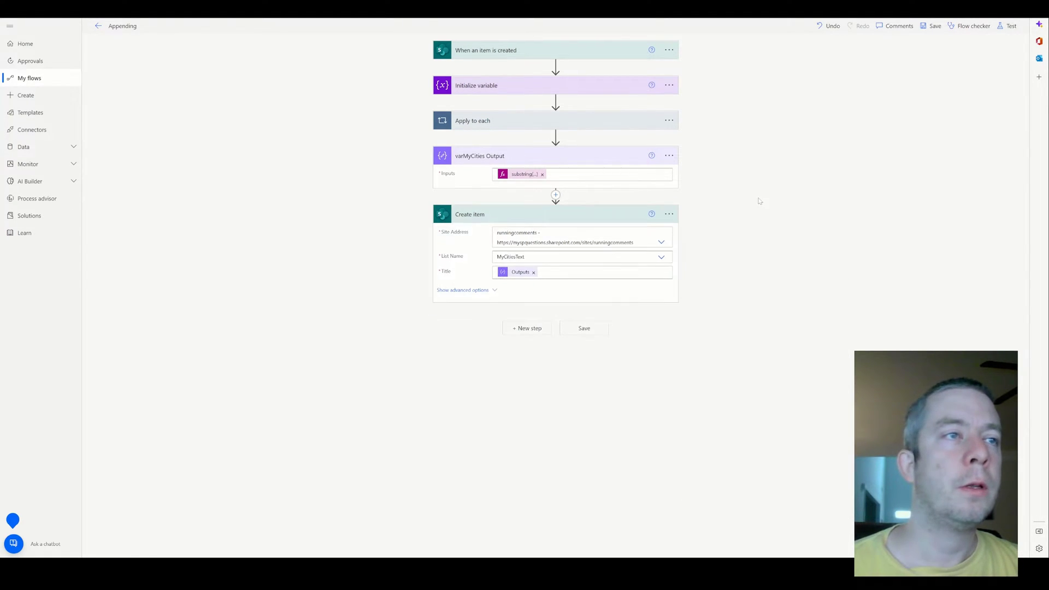
Save the flow, test it with the recent trigger, and refresh the MyCitiesText list to check the new item
left_click(931, 26)
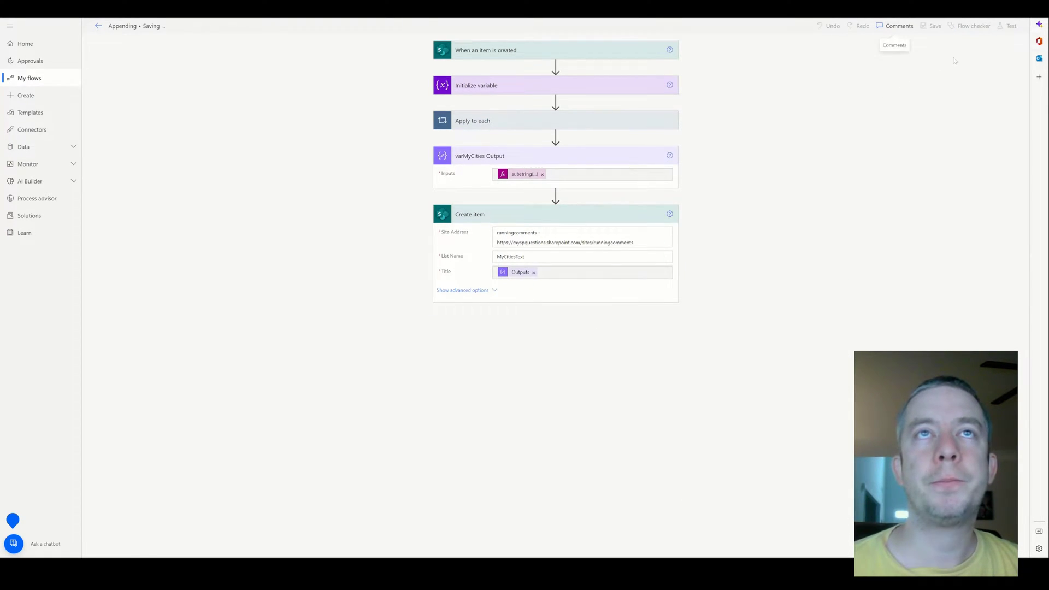
left_click(1009, 26)
left_click(904, 107)
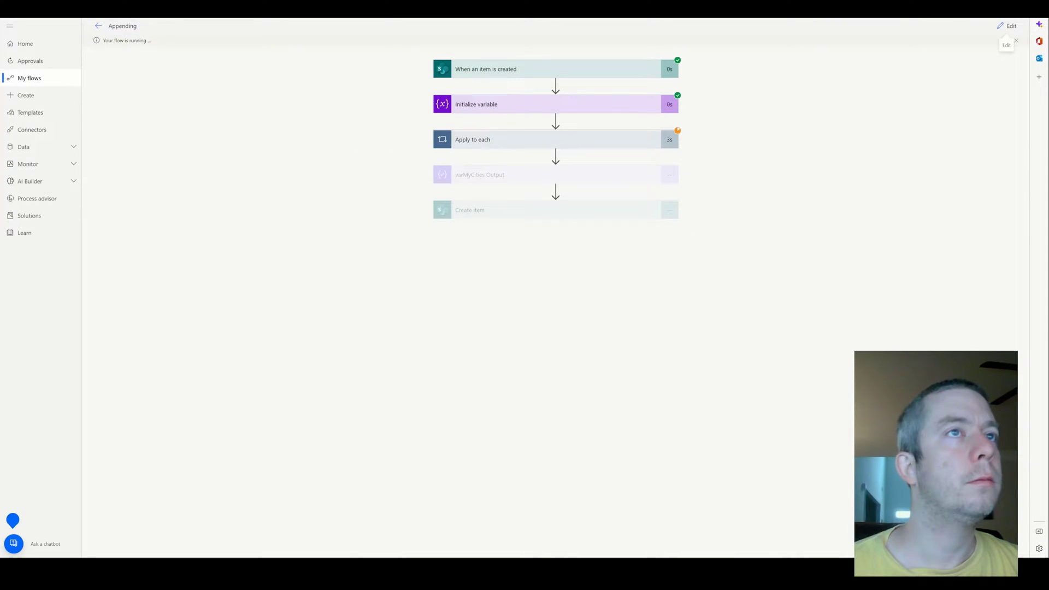
left_click(164, 20)
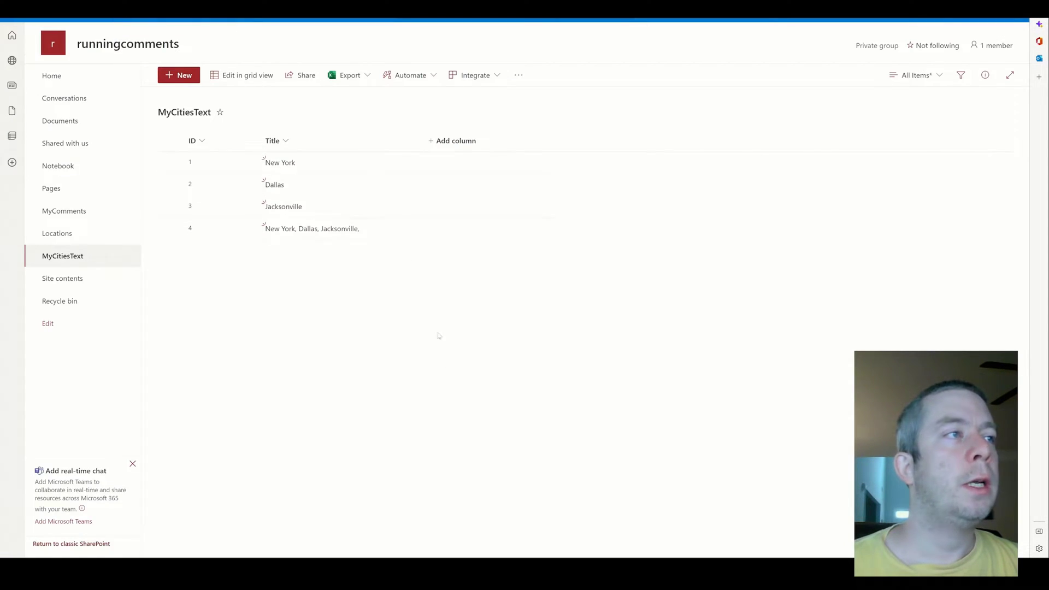
key("F5")
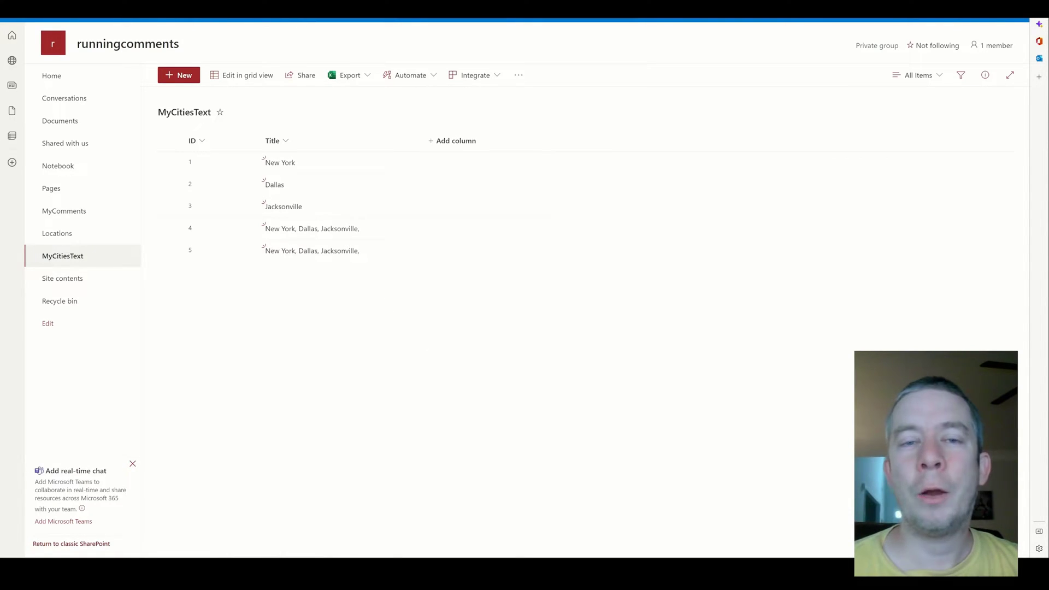
Edit the varMyCities Output expression in the flow so that sub() subtracts 2 from the length, and update it
key("ctrl+Tab")
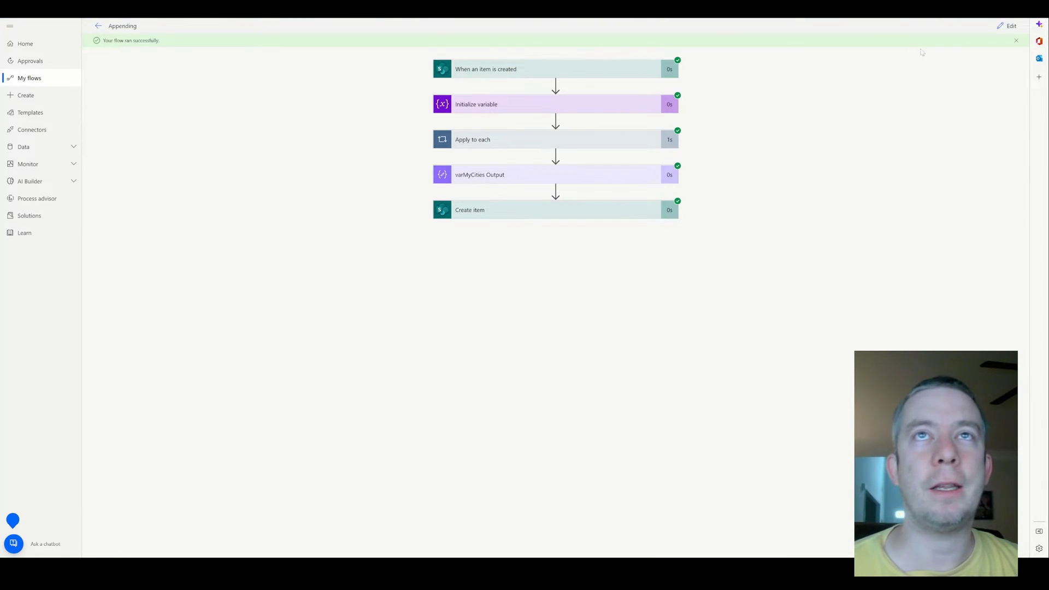
left_click(1006, 26)
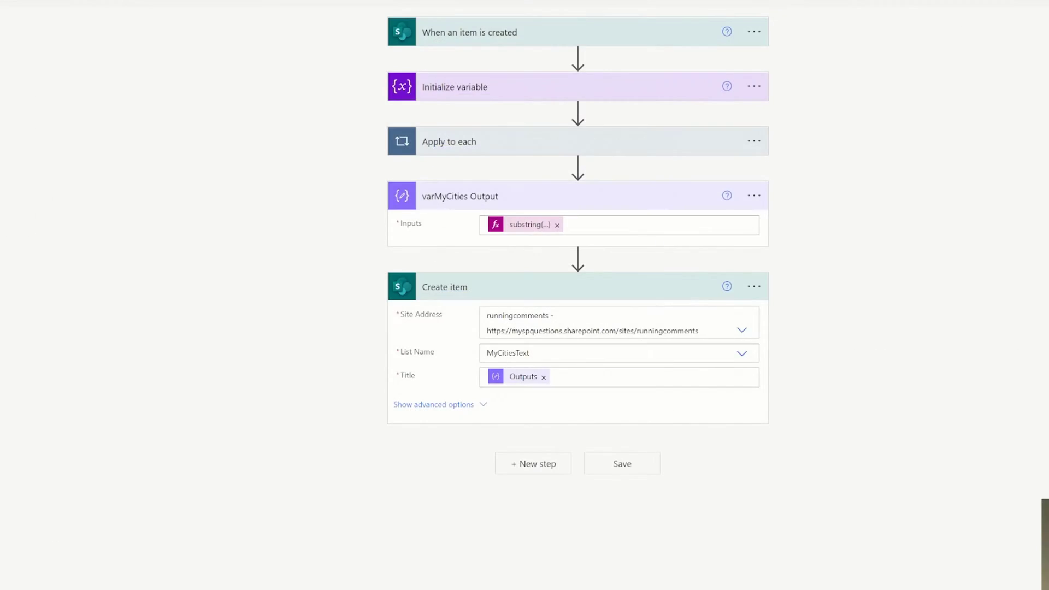
left_click(529, 225)
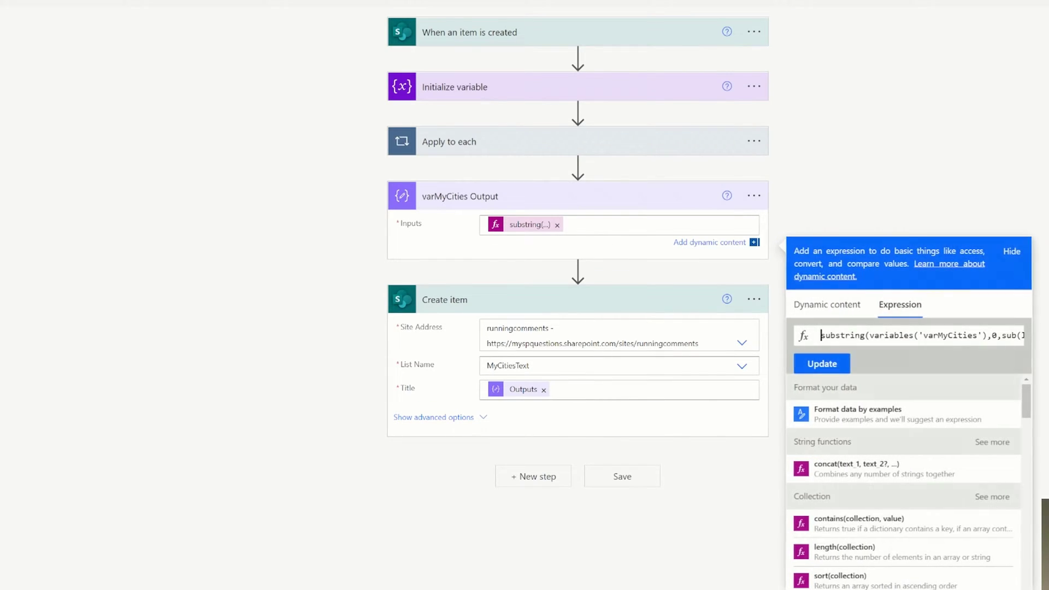
key("ctrl+a")
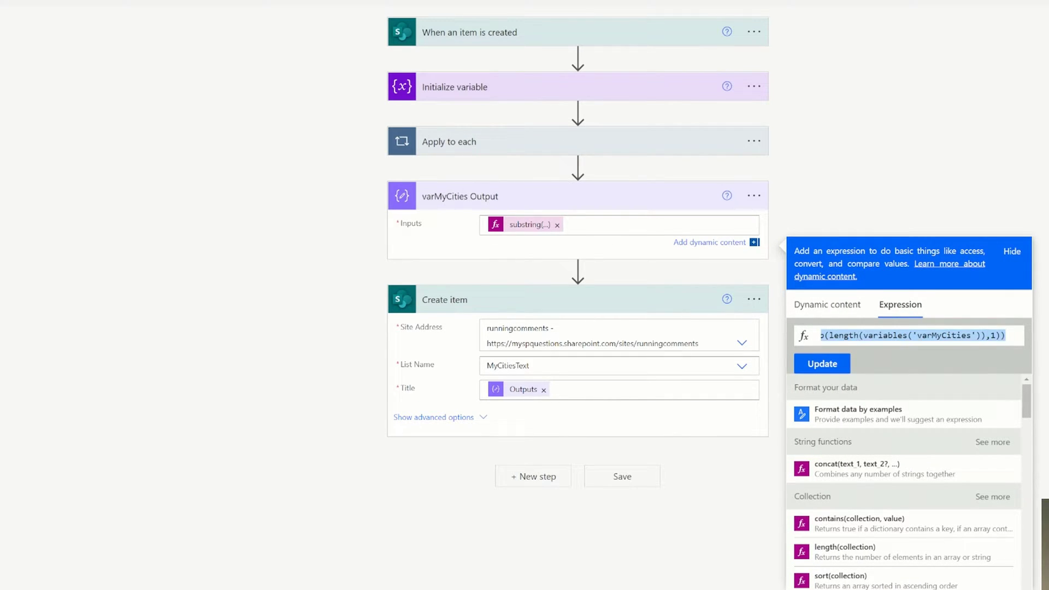
left_click(995, 335)
key("BackSpace")
type("2")
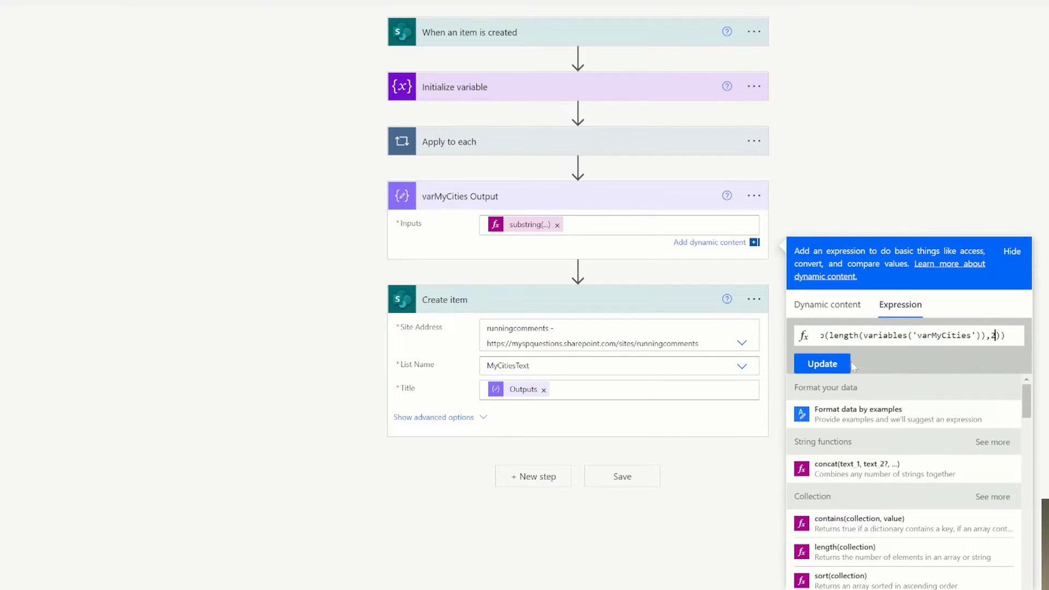
left_click(821, 363)
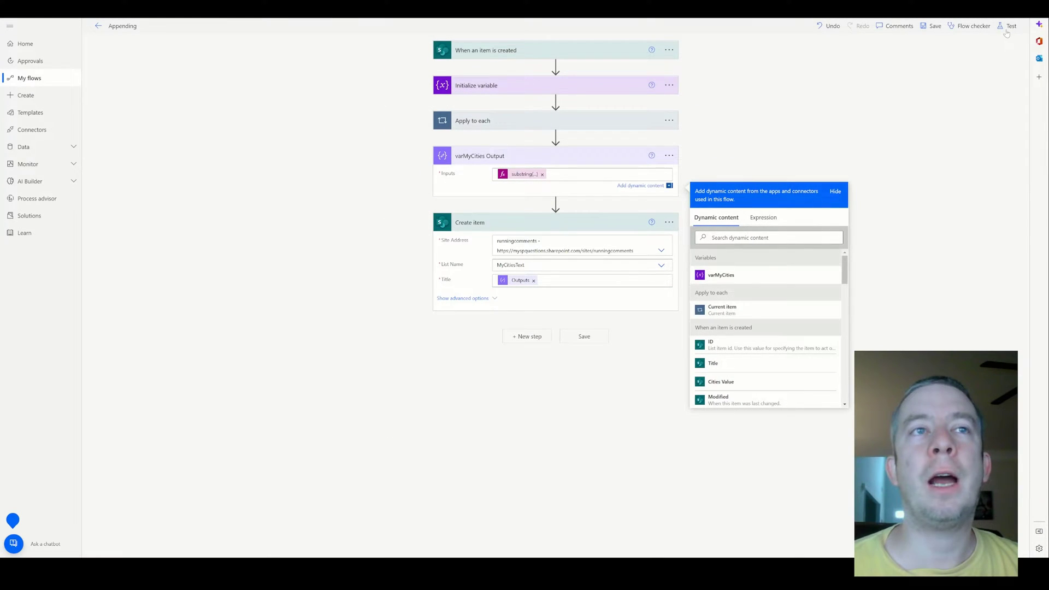
Test the flow with the updated expression and refresh the MyCitiesText list to check the resulting Title
left_click(1008, 25)
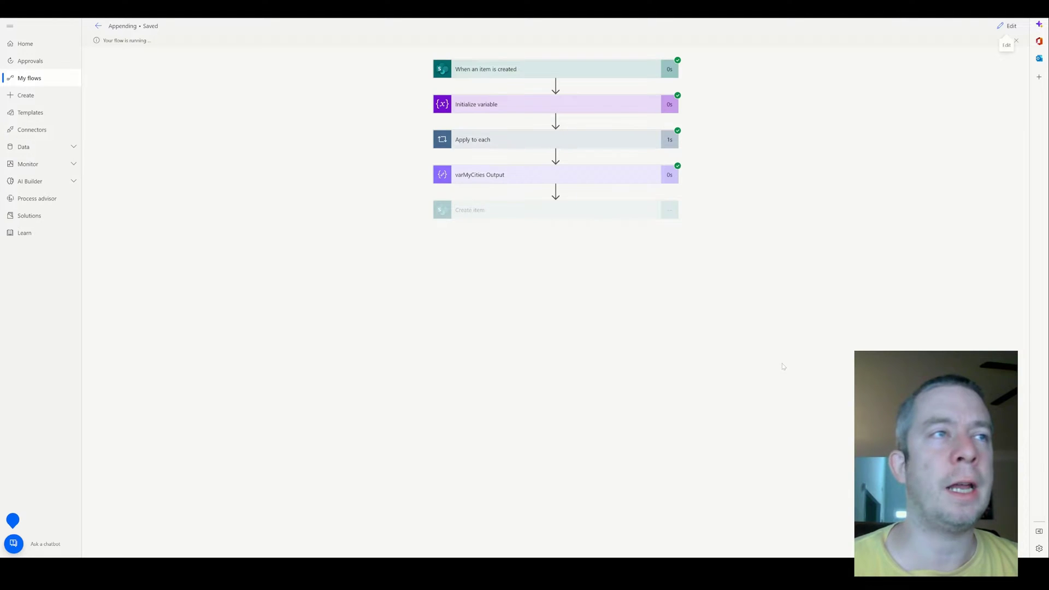
key("ctrl+Tab")
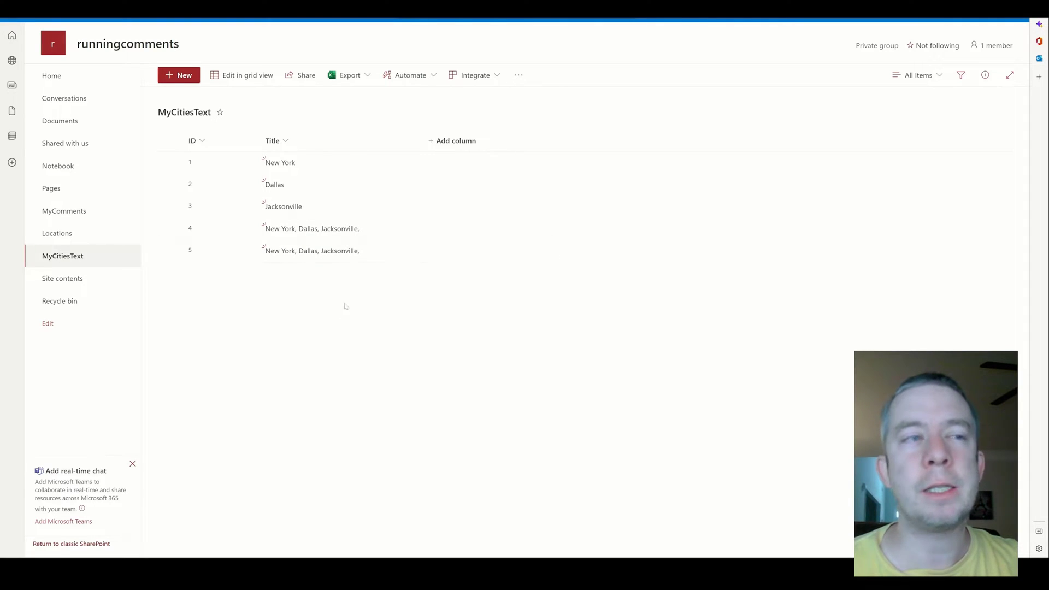
key("F5")
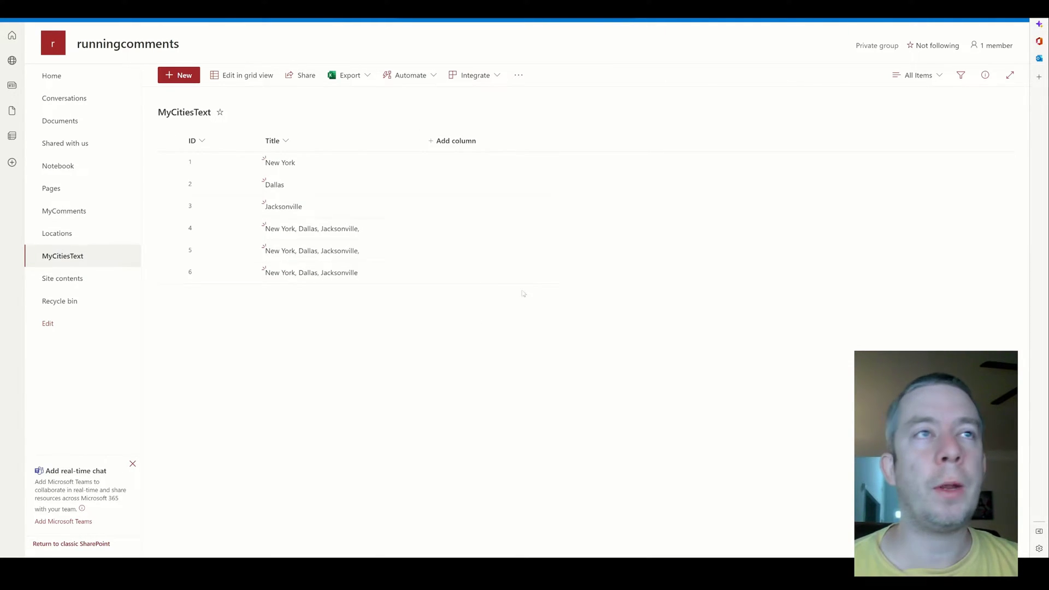
View the list settings of MyCitiesText, switch to the Locations list and close the settings pane
left_click(969, 22)
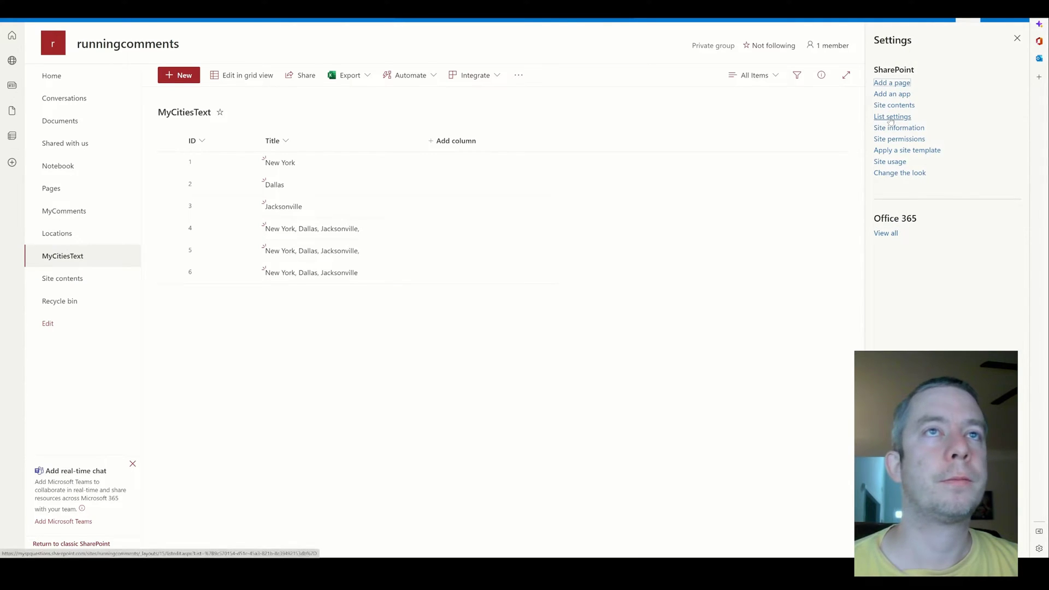
left_click(890, 117)
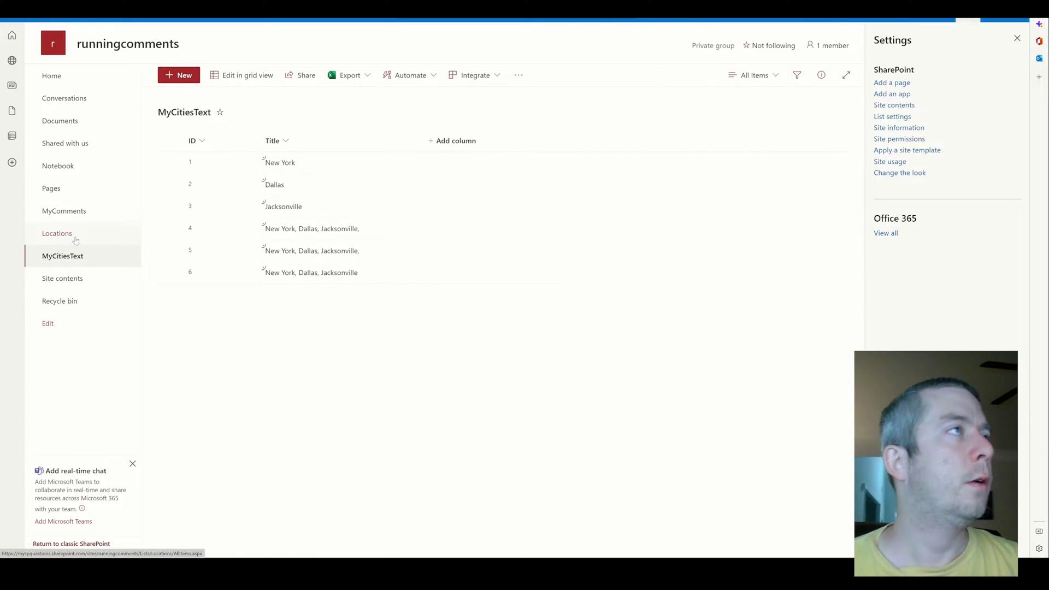
left_click(57, 234)
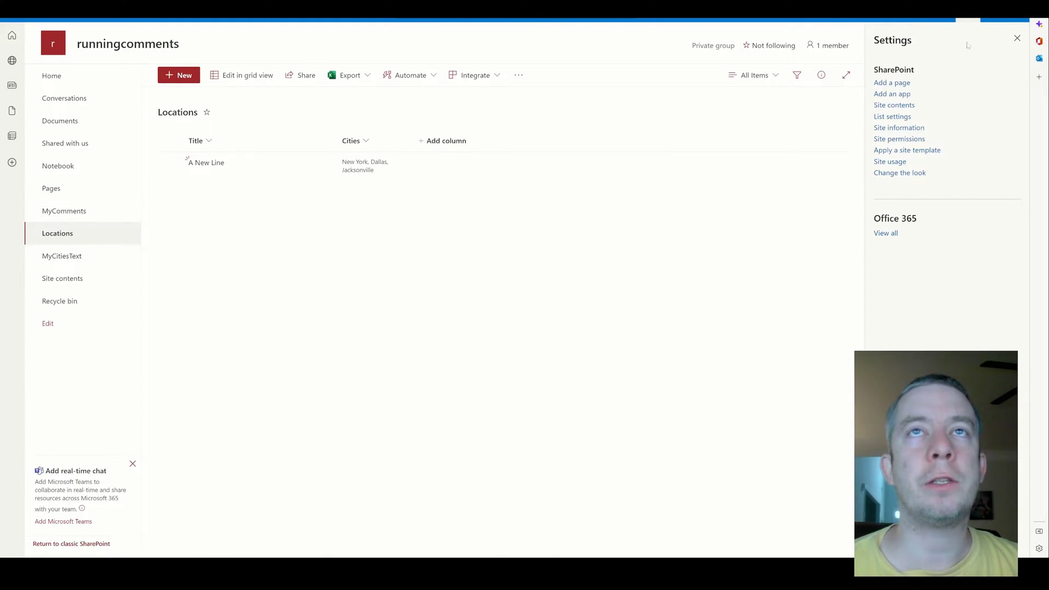
left_click(1016, 37)
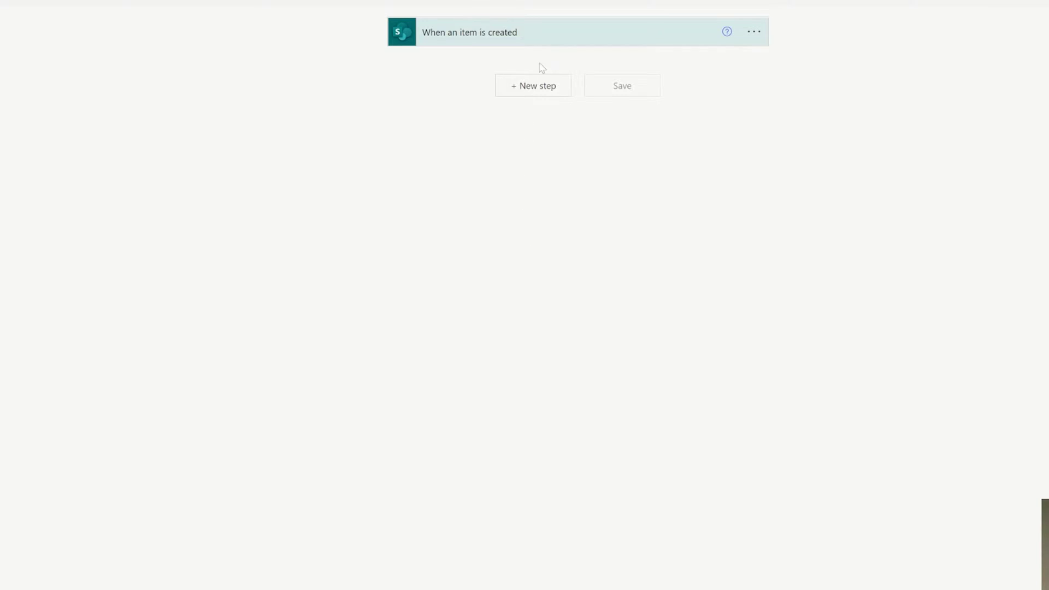
Add a Start and wait for an approval action after the When an item is created trigger in the new flow
left_click(538, 92)
type("approve")
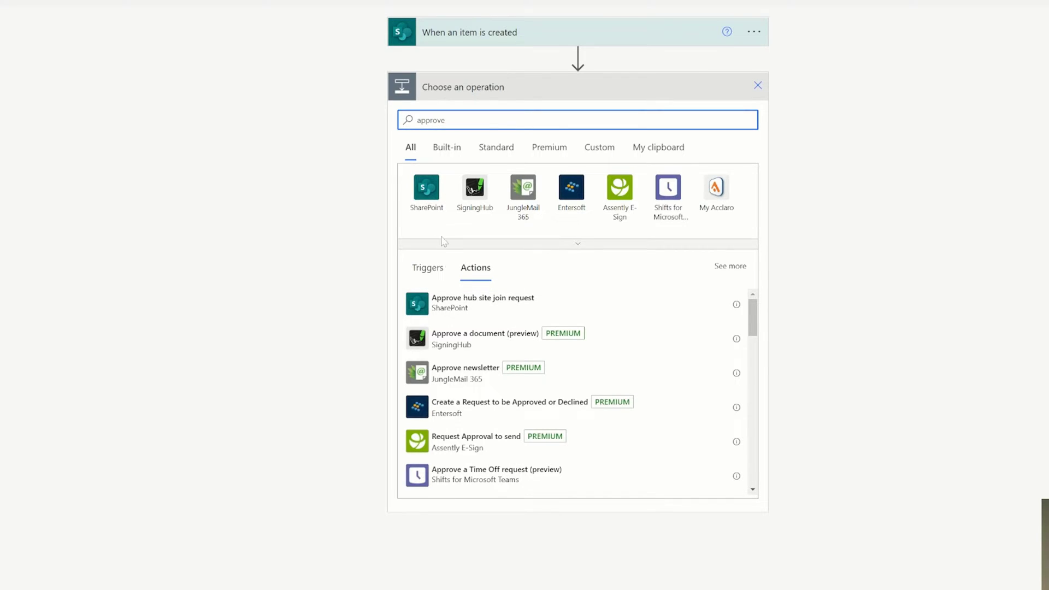
scroll(514, 350, "down", 5)
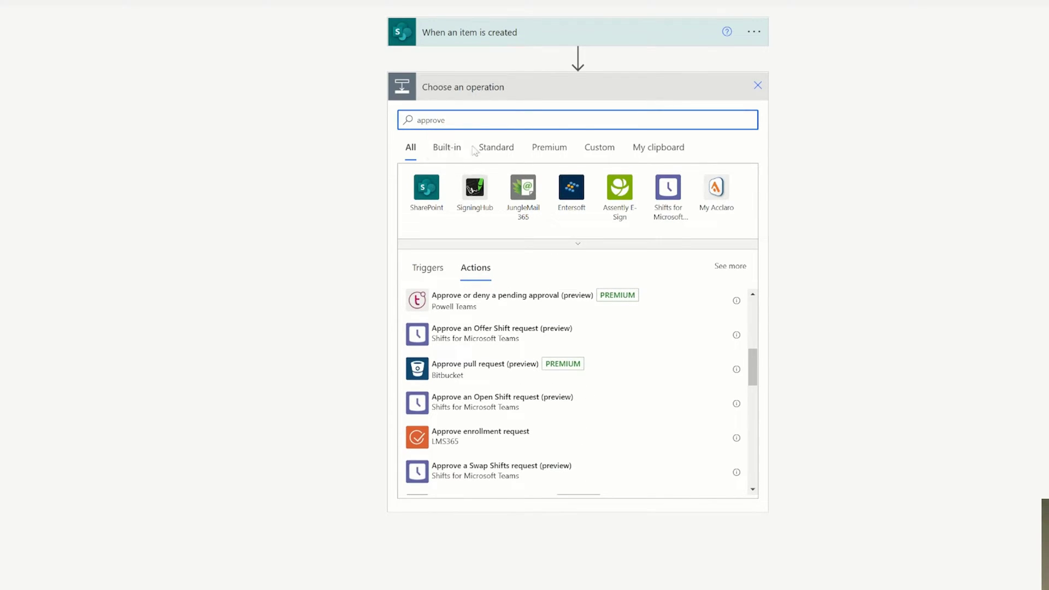
type("l")
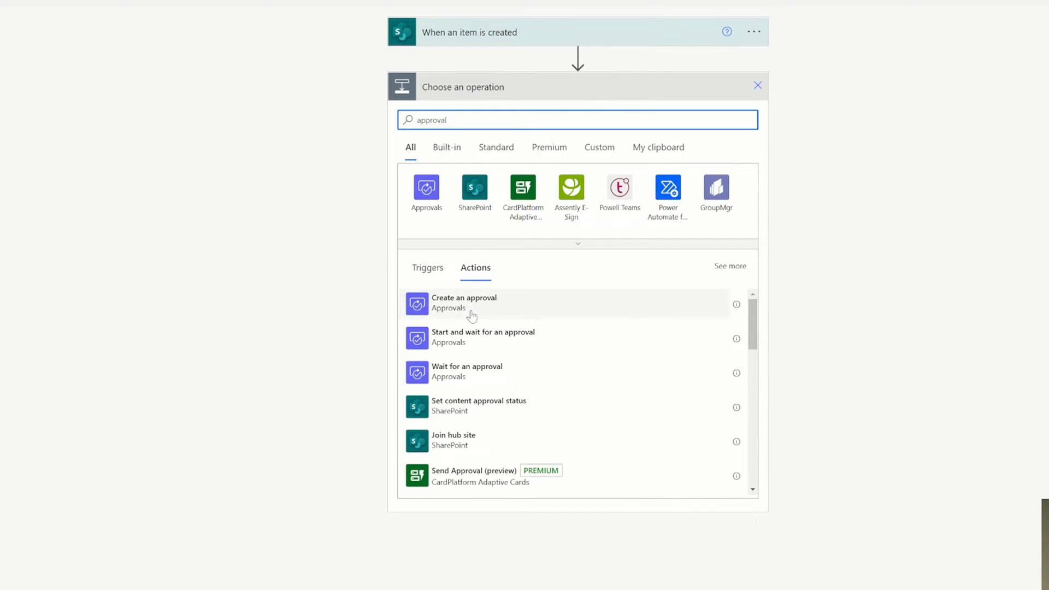
left_click(497, 348)
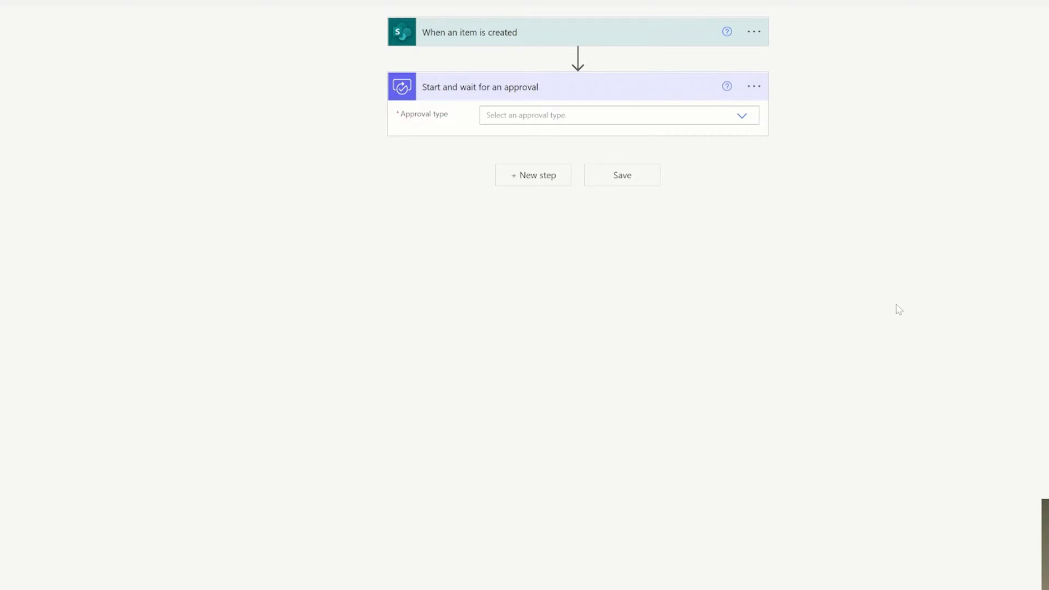
Set the approval type to Approve/Reject - Everyone must approve and its title to "This is the Approval Title"
left_click(743, 121)
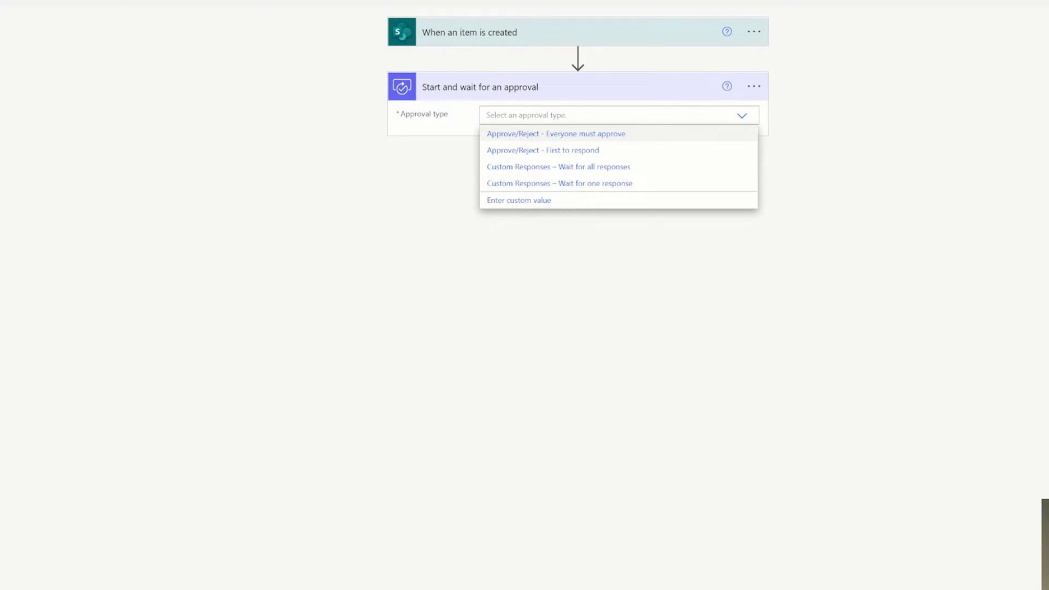
left_click(568, 140)
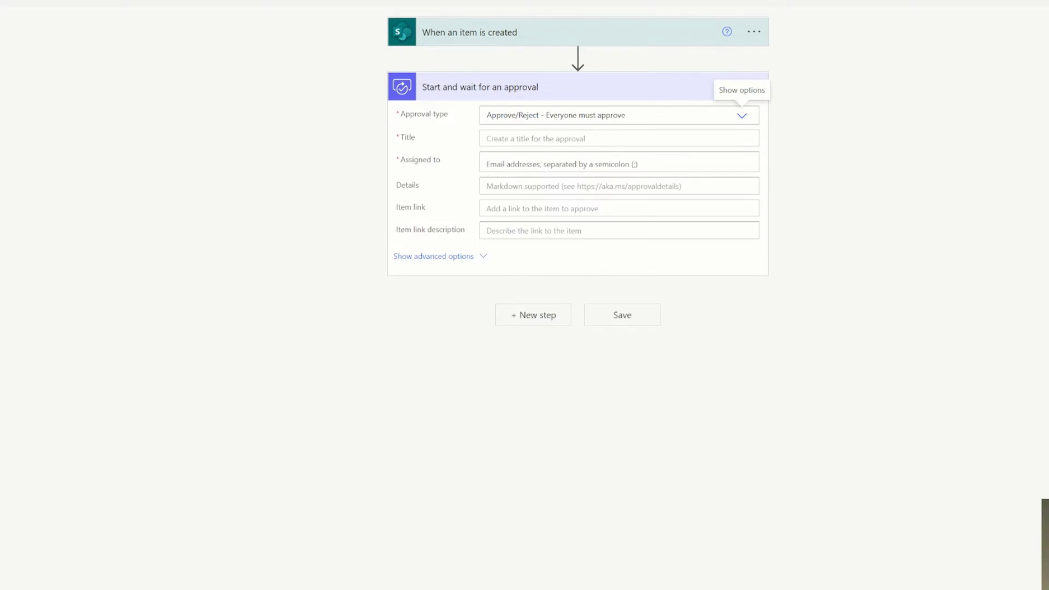
left_click(569, 139)
type("This is the Approval Title")
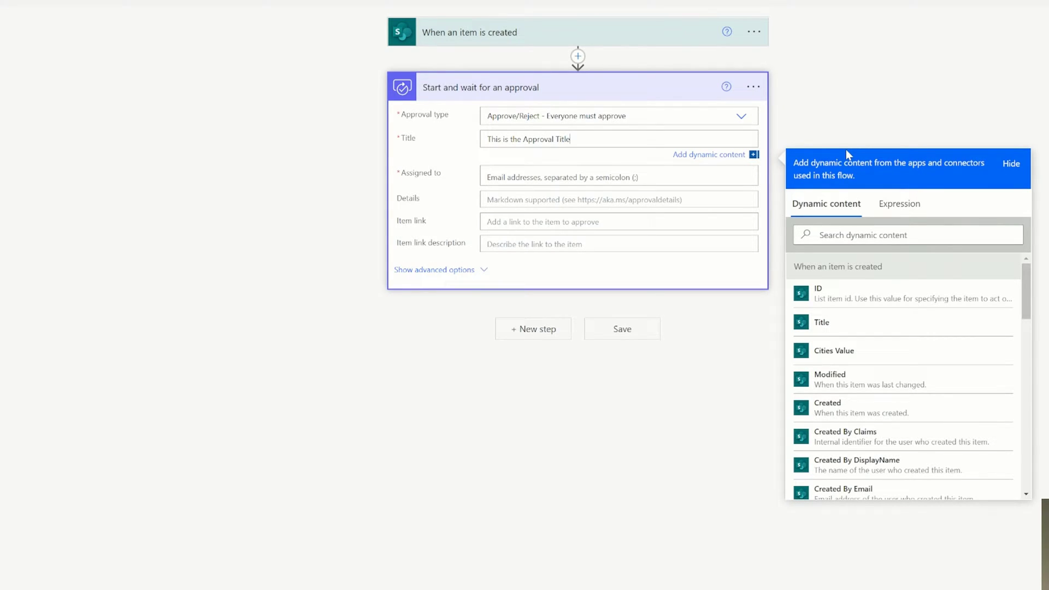
Assign the approval to the approver's account and enter "These are the details" as its details
left_click(516, 180)
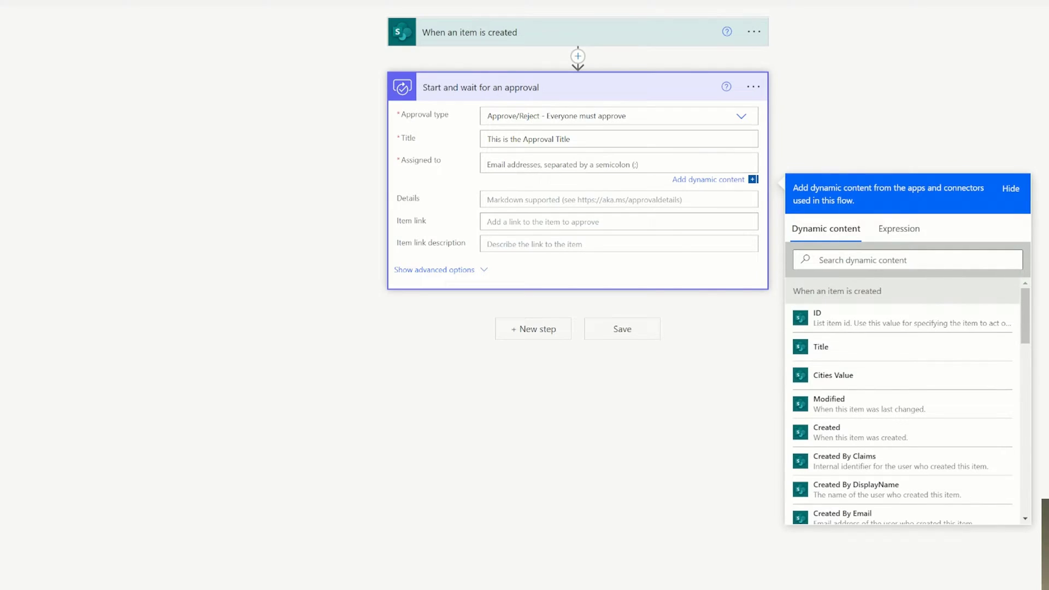
type("andrew")
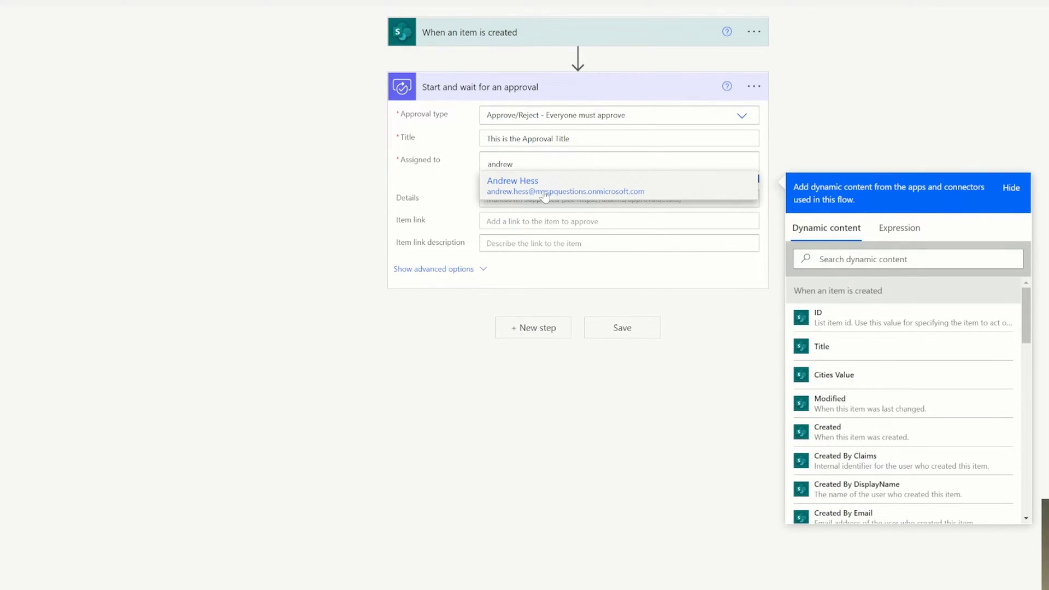
left_click(545, 192)
left_click(916, 126)
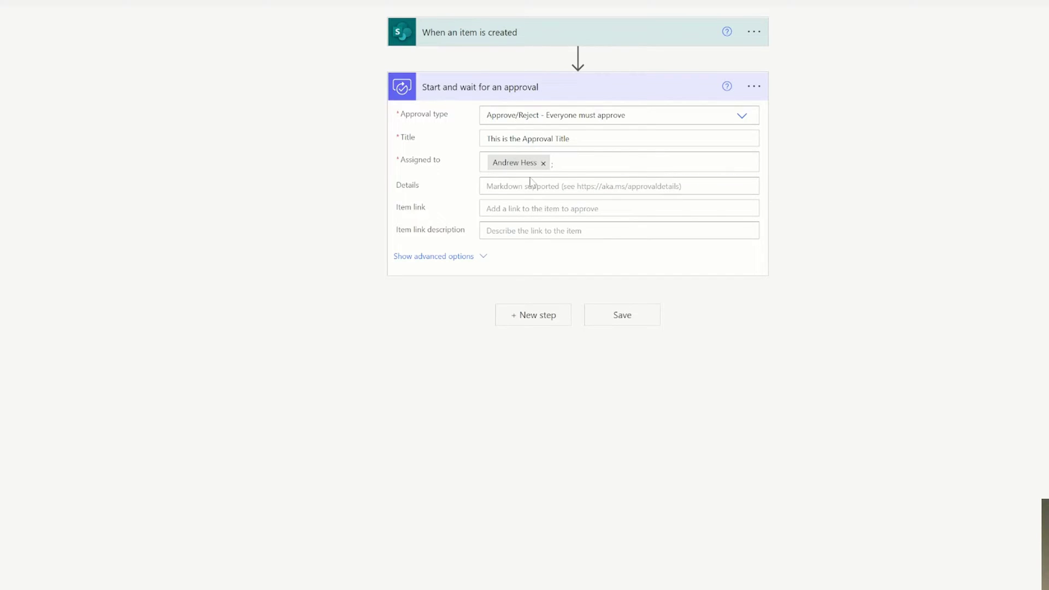
type("These are the de")
type("ils")
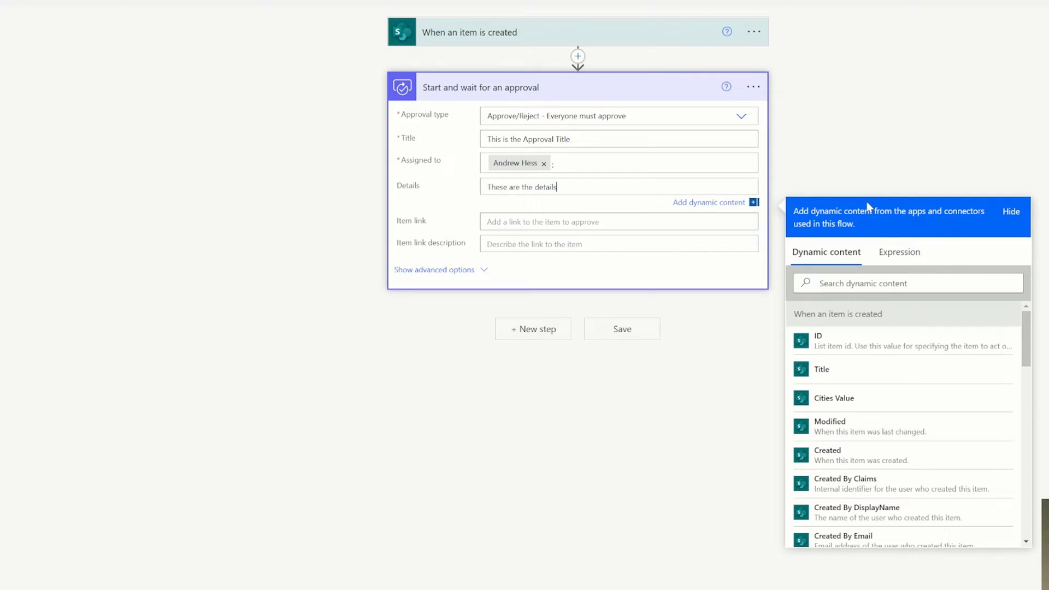
Set the approval's item link to the trigger's Link to item value, leaving the link description empty
left_click(545, 225)
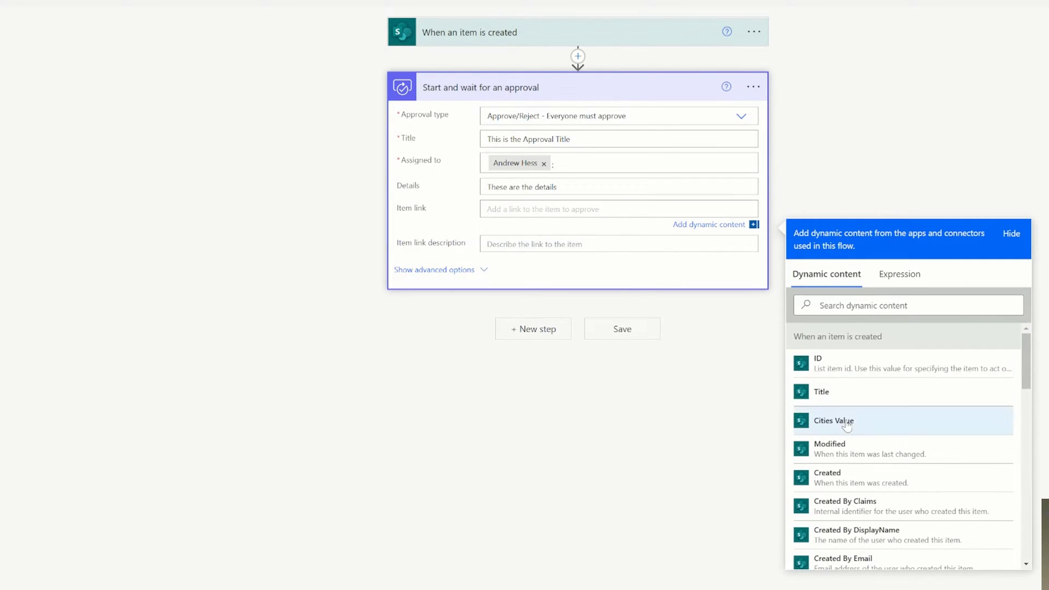
scroll(885, 437, "down", 10)
scroll(883, 467, "down", 2)
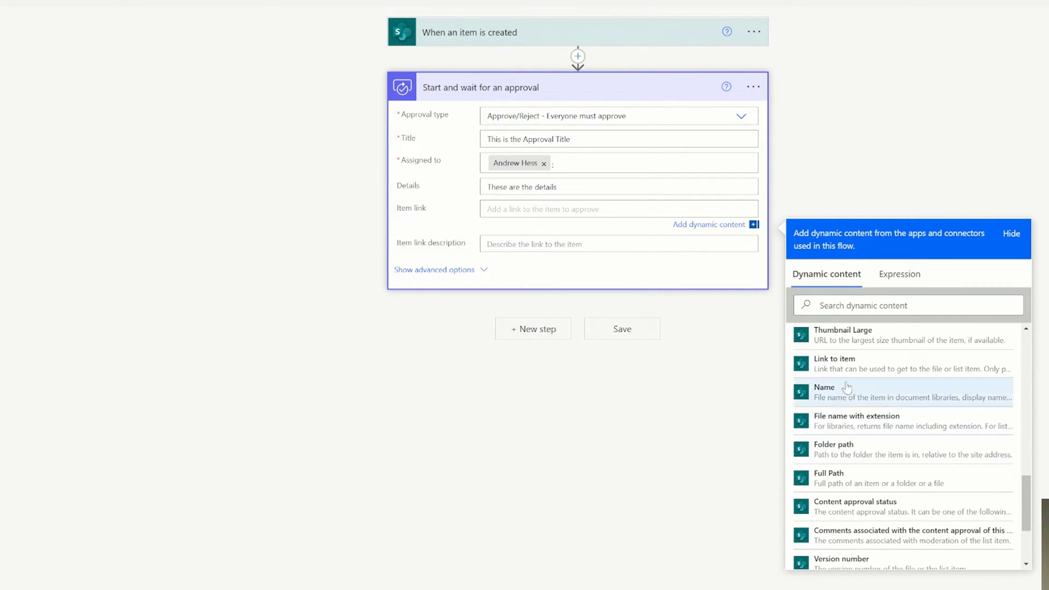
left_click(852, 363)
left_click(538, 247)
left_click(587, 400)
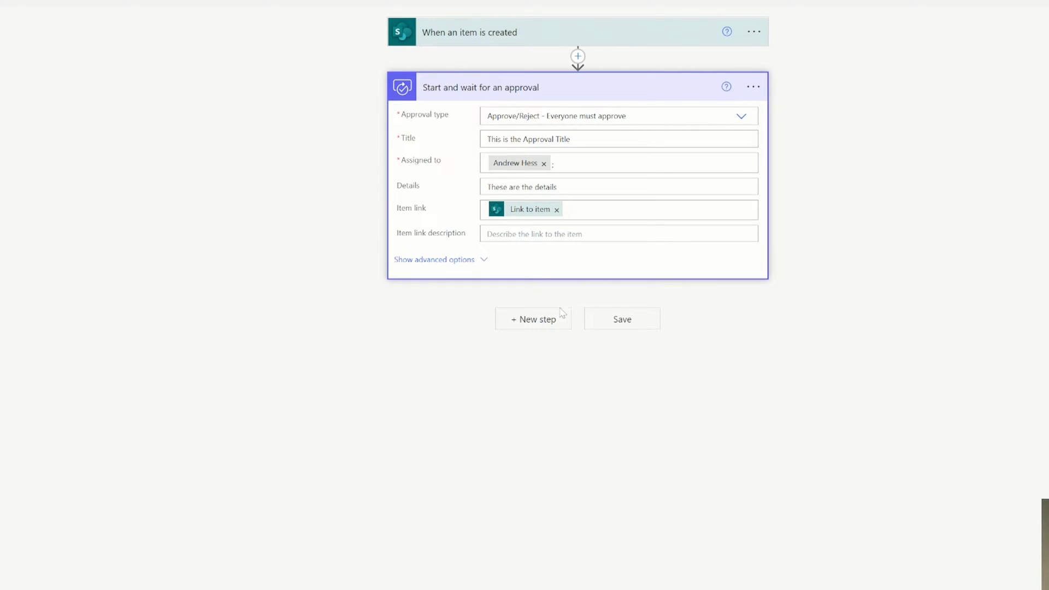
Add a Send an email (V2) action from Office 365 Outlook after the approval action
left_click(535, 325)
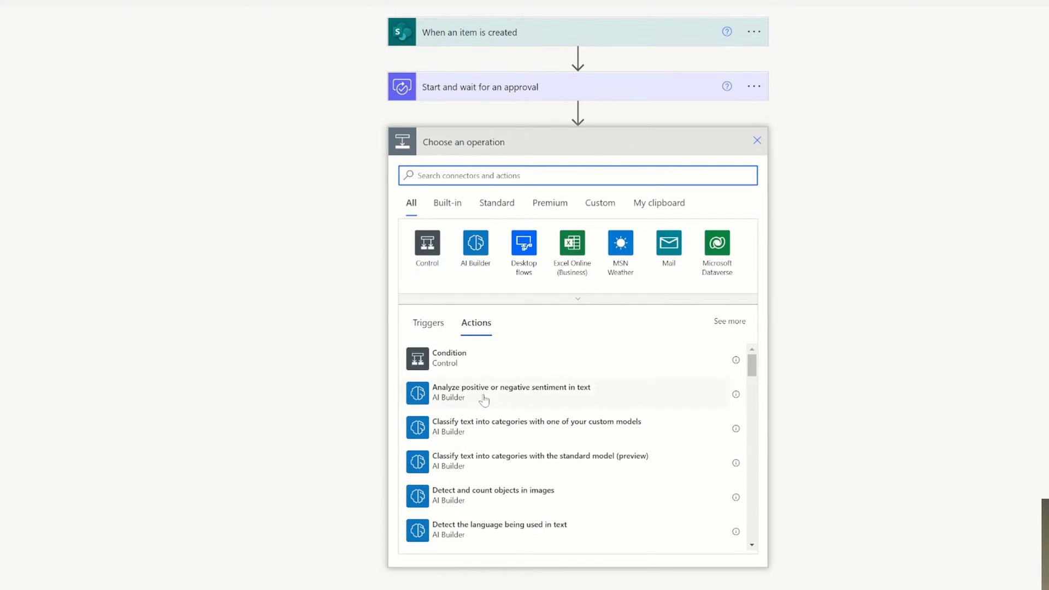
scroll(482, 398, "down", 2)
type("email")
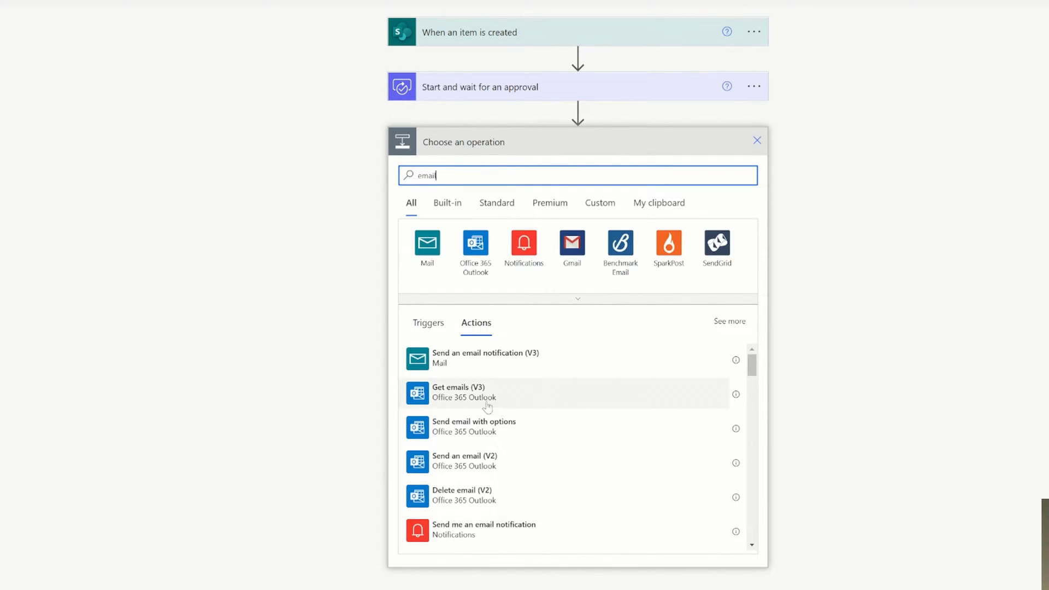
left_click(468, 471)
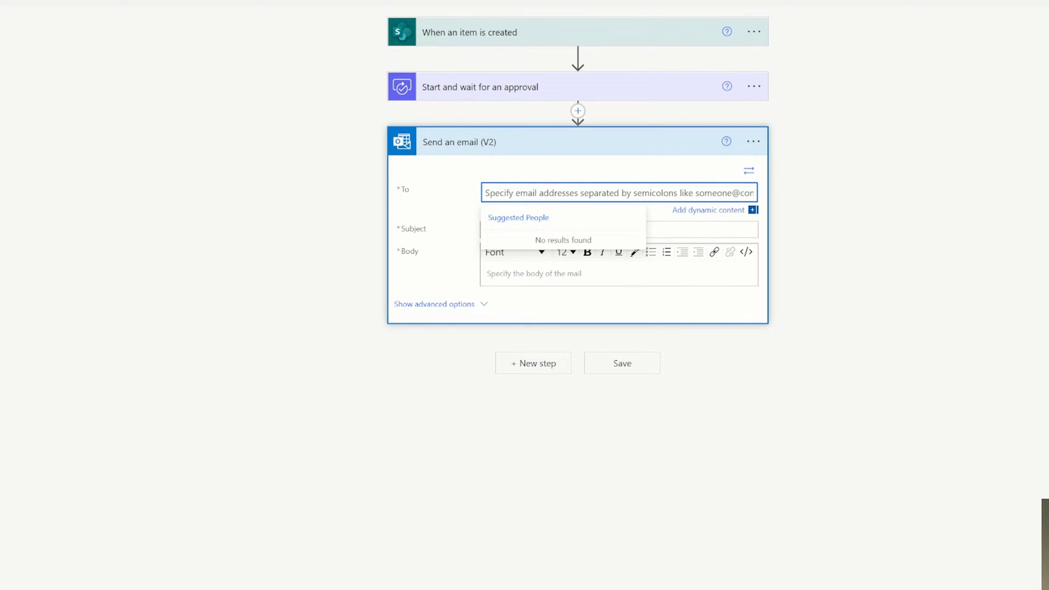
Address the email to the approver's account and set its subject to "Here is the Approval Email"
type("andrew")
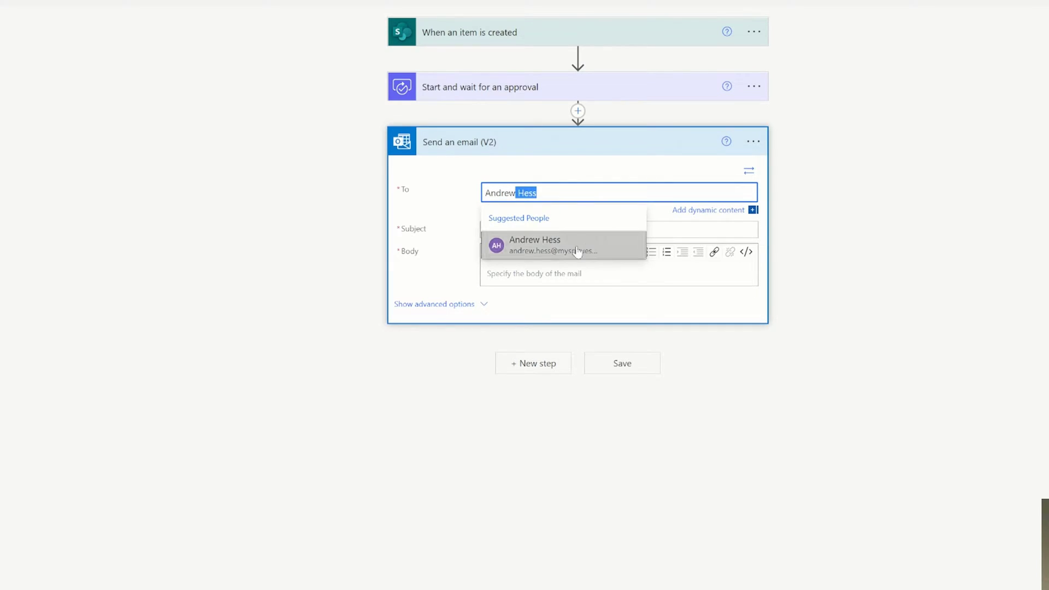
left_click(582, 248)
left_click(576, 232)
type("Here is the Approval Email")
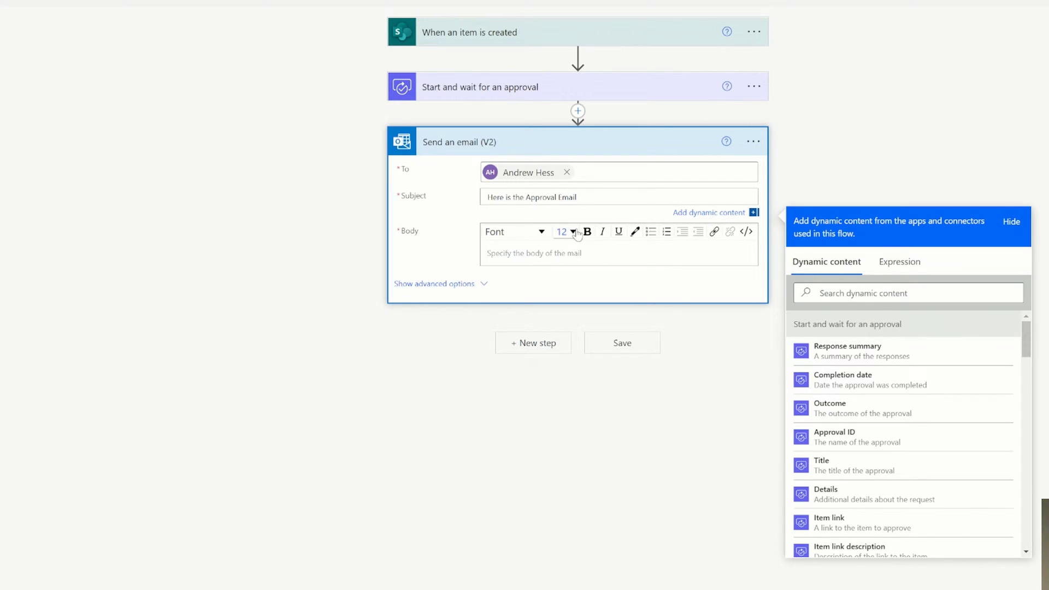
Enter "Title:" in the email body followed by the trigger's Title value, and start a new line
left_click(511, 263)
type("Title:")
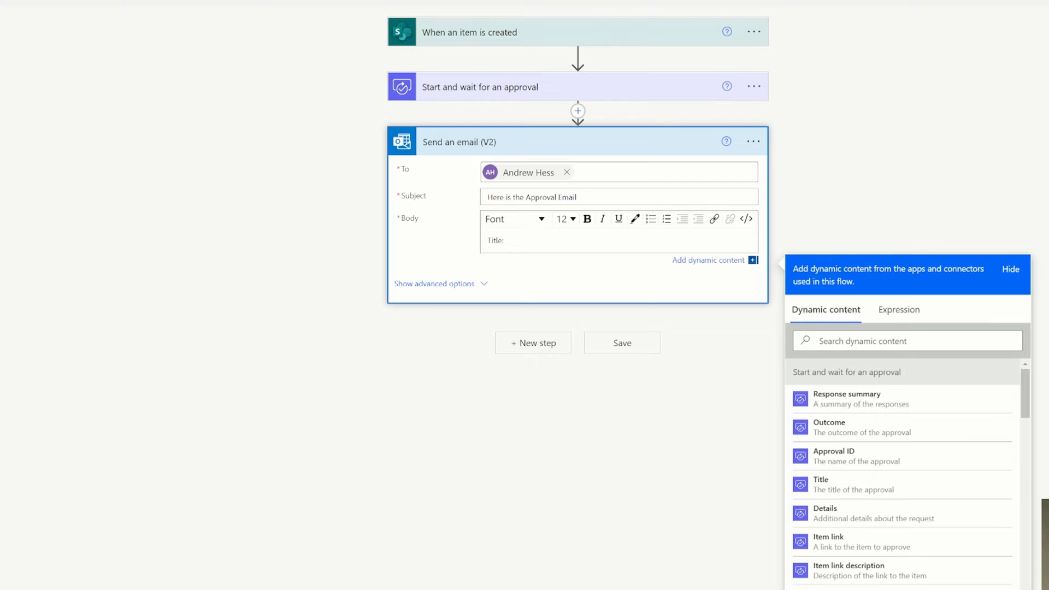
scroll(889, 452, "down", 6)
scroll(909, 520, "up", 3)
scroll(874, 448, "down", 2)
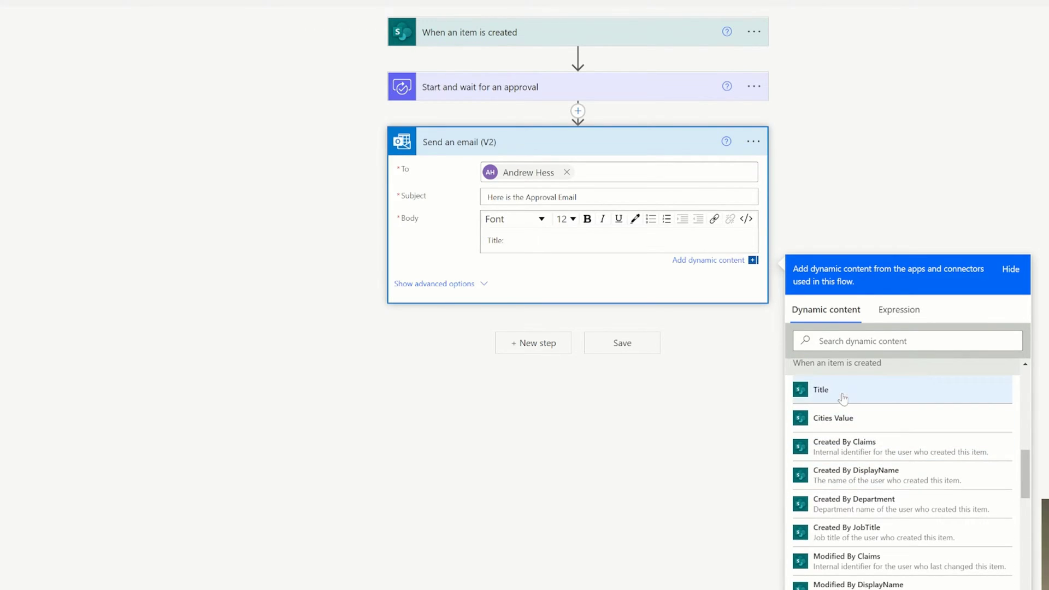
left_click(843, 396)
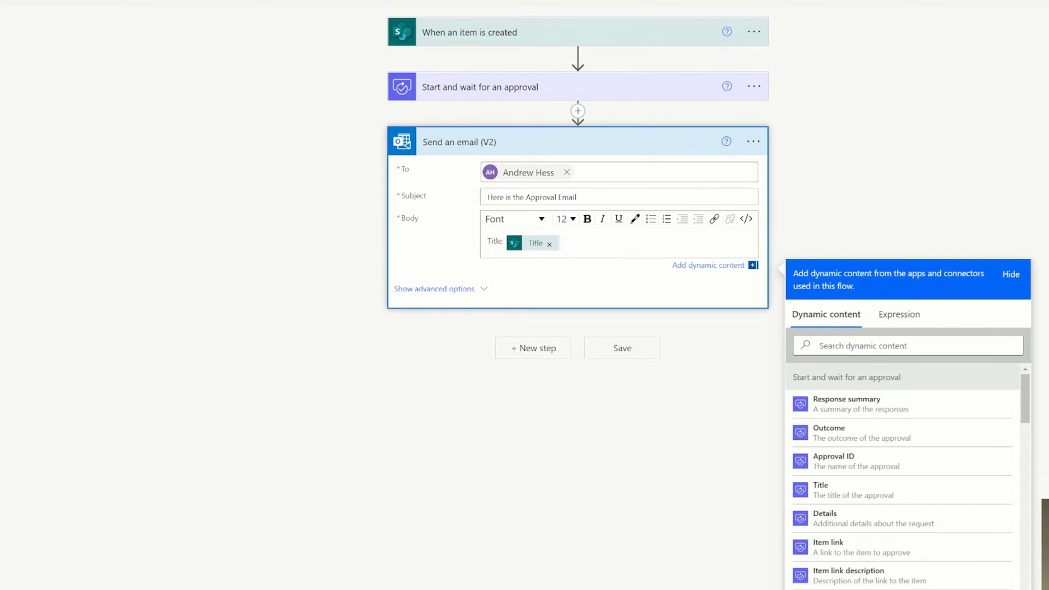
key("Return")
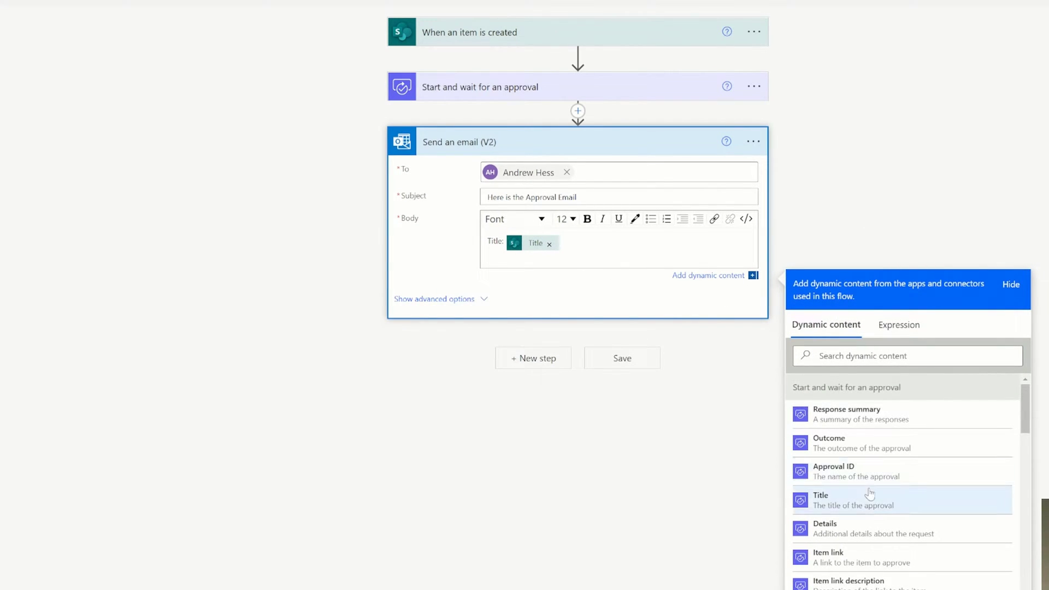
Insert the trigger's Cities Value on the second line of the email body
scroll(874, 491, "down", 6)
scroll(885, 481, "up", 3)
scroll(874, 484, "down", 5)
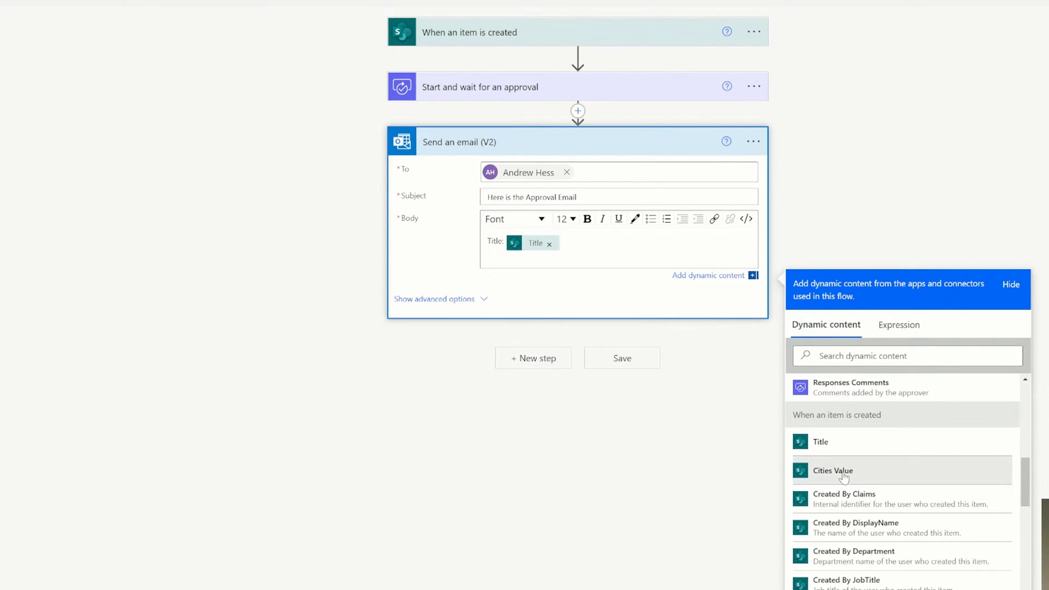
left_click(845, 477)
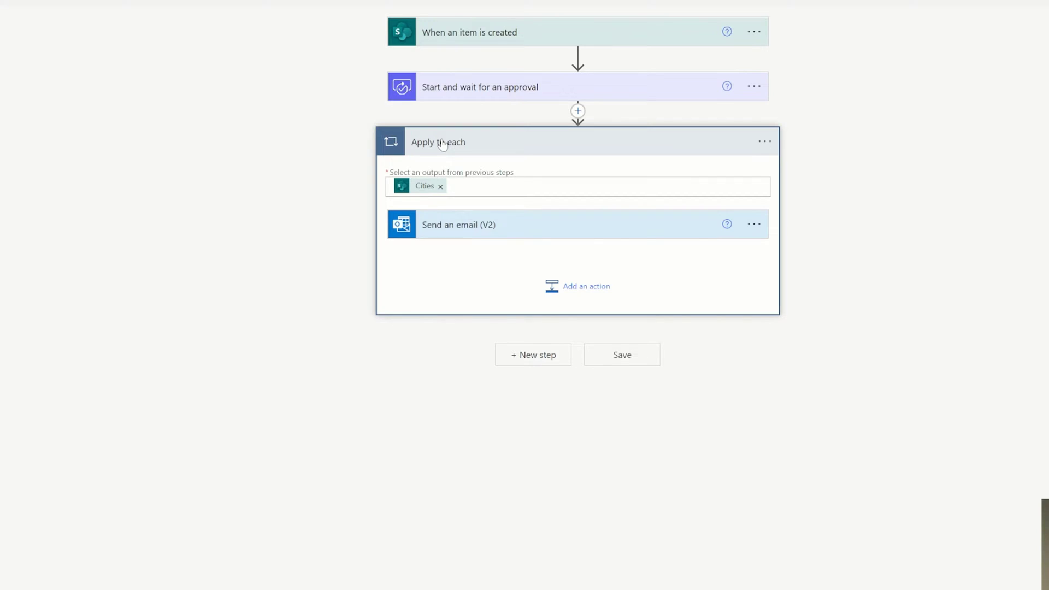
Clear the Cities output, move Send an email (V2) out of the Apply to each loop, and delete the loop
left_click(441, 186)
left_click_drag(434, 227, 458, 143)
left_click(625, 18)
left_click(485, 233)
left_click(554, 339)
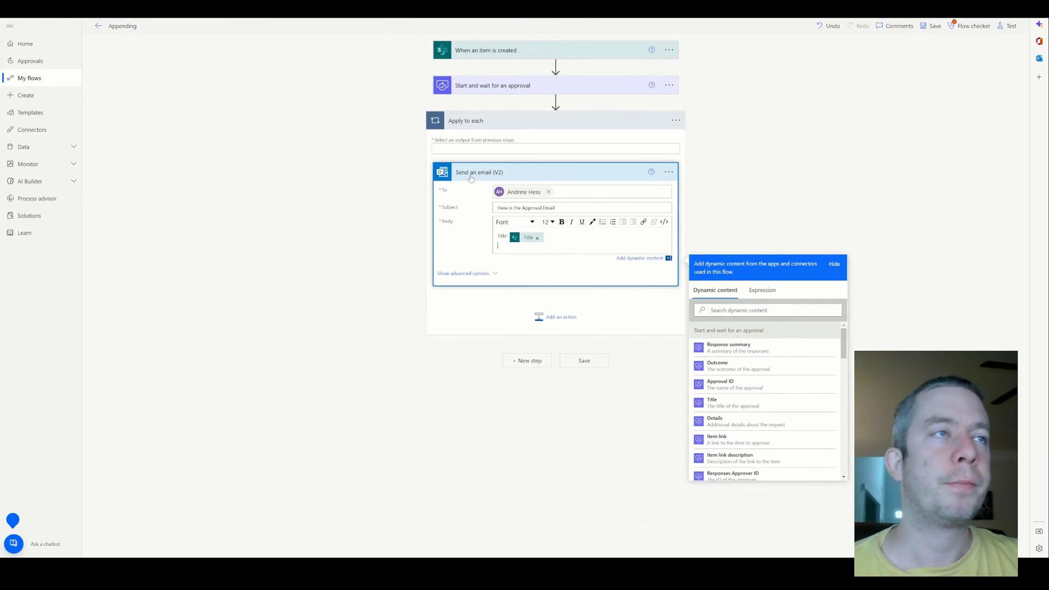
left_click_drag(471, 178, 465, 105)
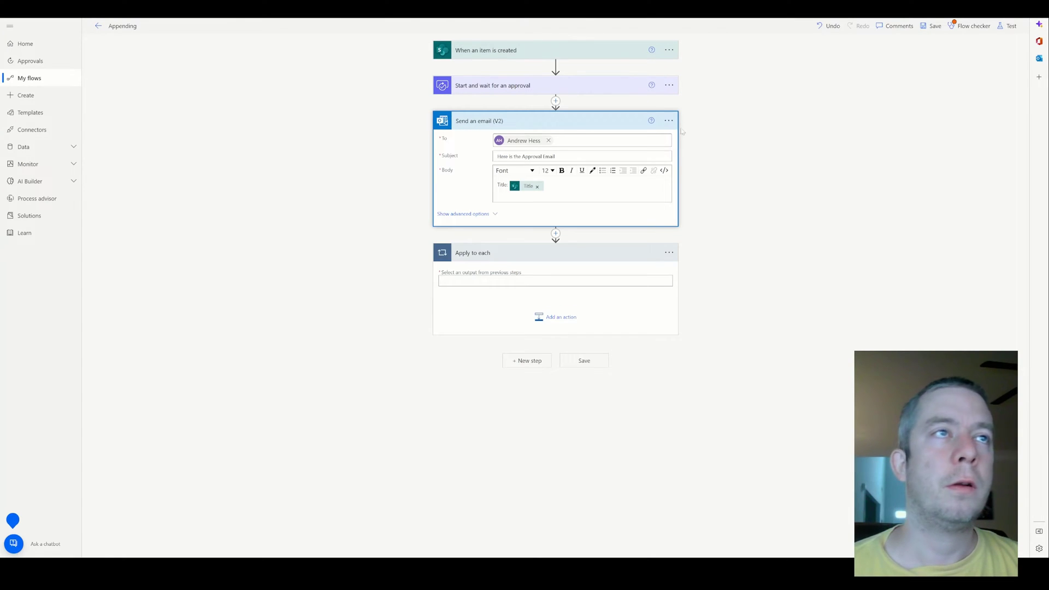
left_click(669, 253)
left_click(698, 368)
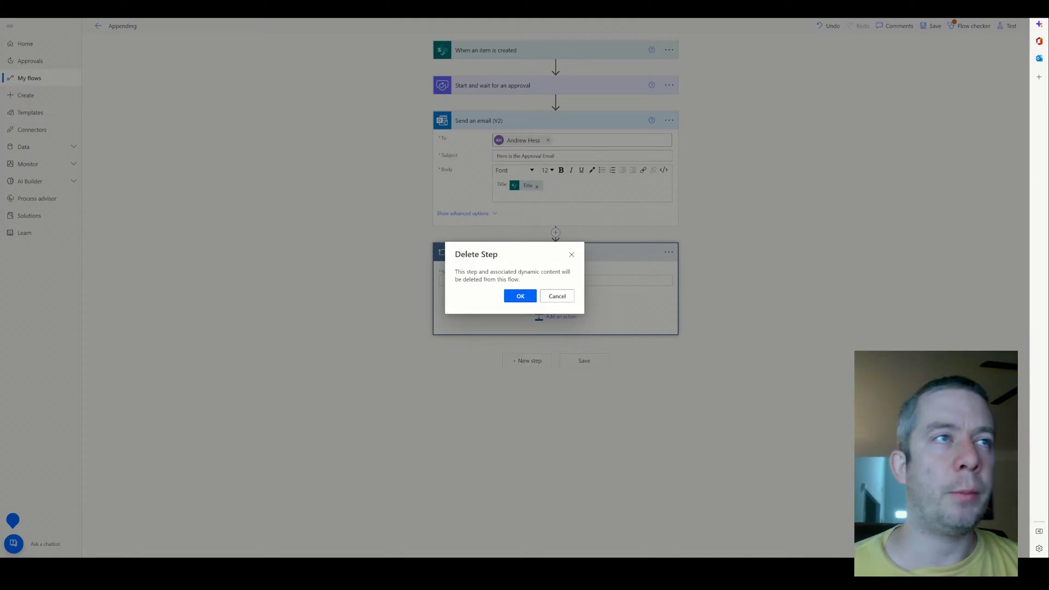
left_click(520, 296)
Add a "Comments:" line to the email body followed by the approval's Responses Comments value
left_click(601, 192)
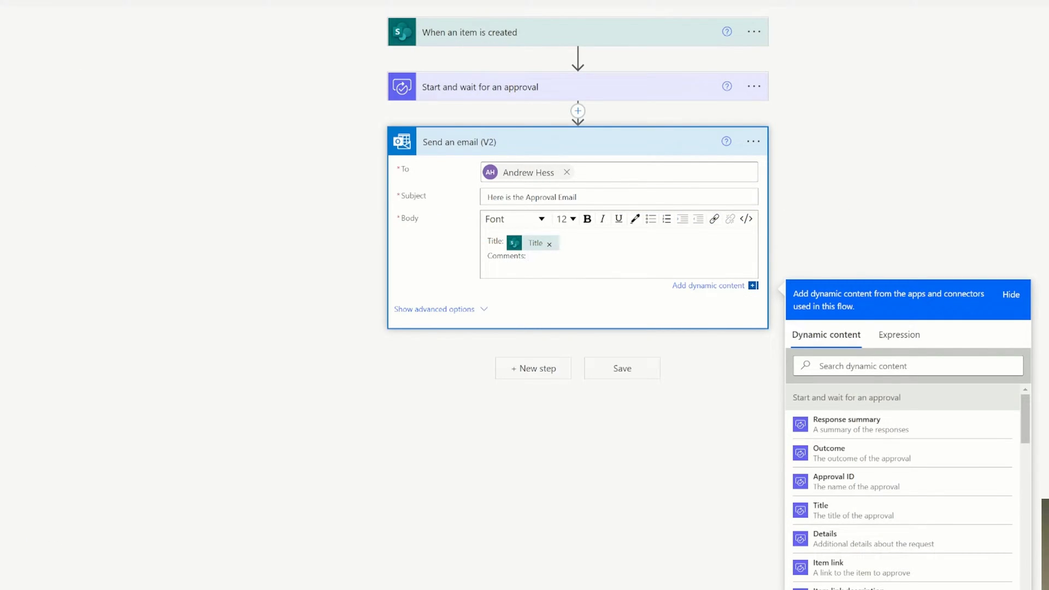
scroll(928, 478, "down", 3)
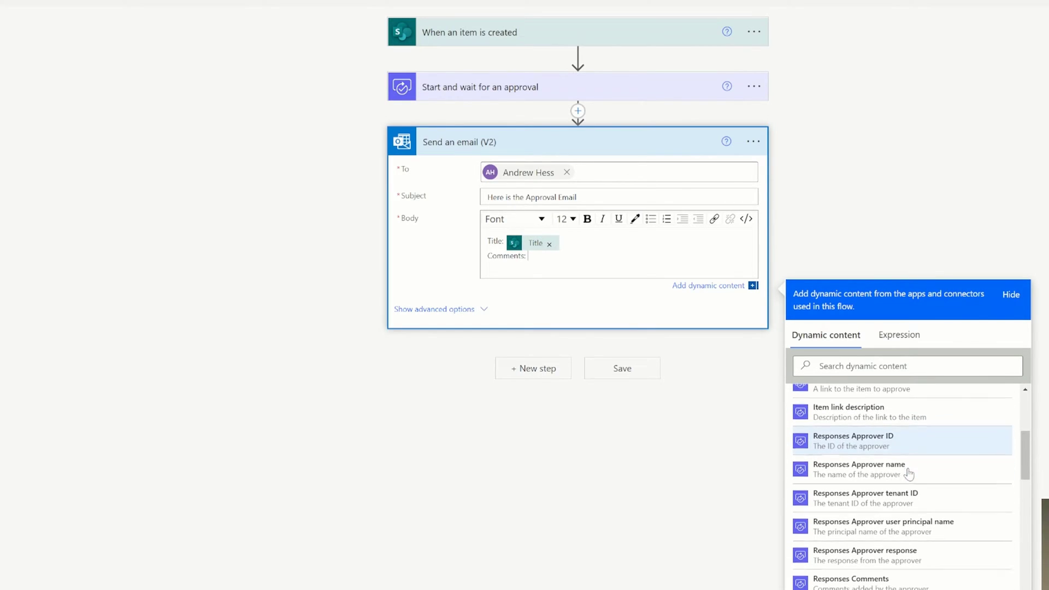
left_click(862, 582)
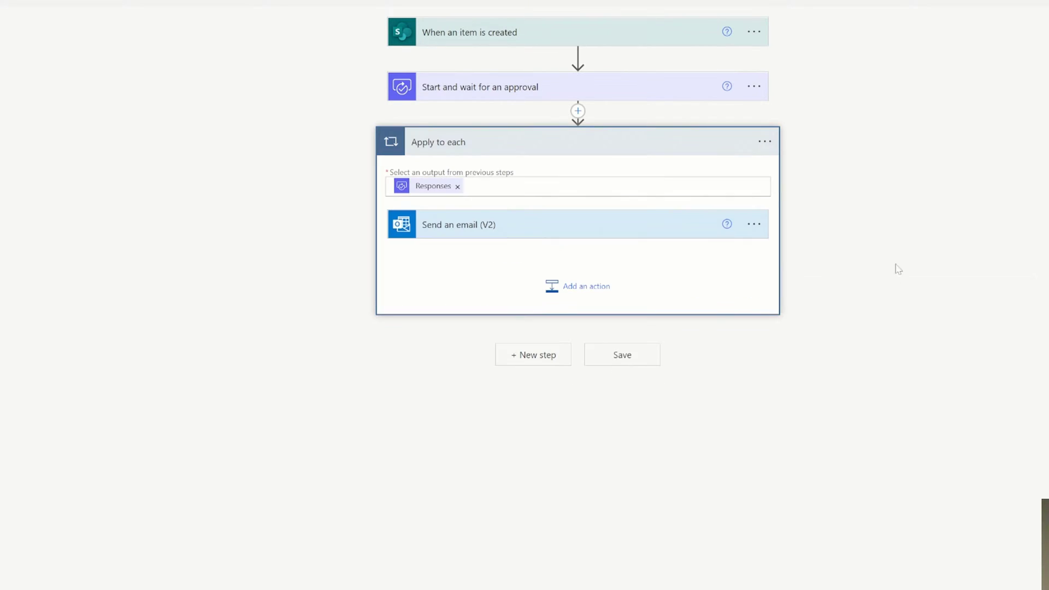
Move Send an email (V2) out of the Apply to each loop, remove Responses Comments from its body, and delete the loop
left_click(472, 98)
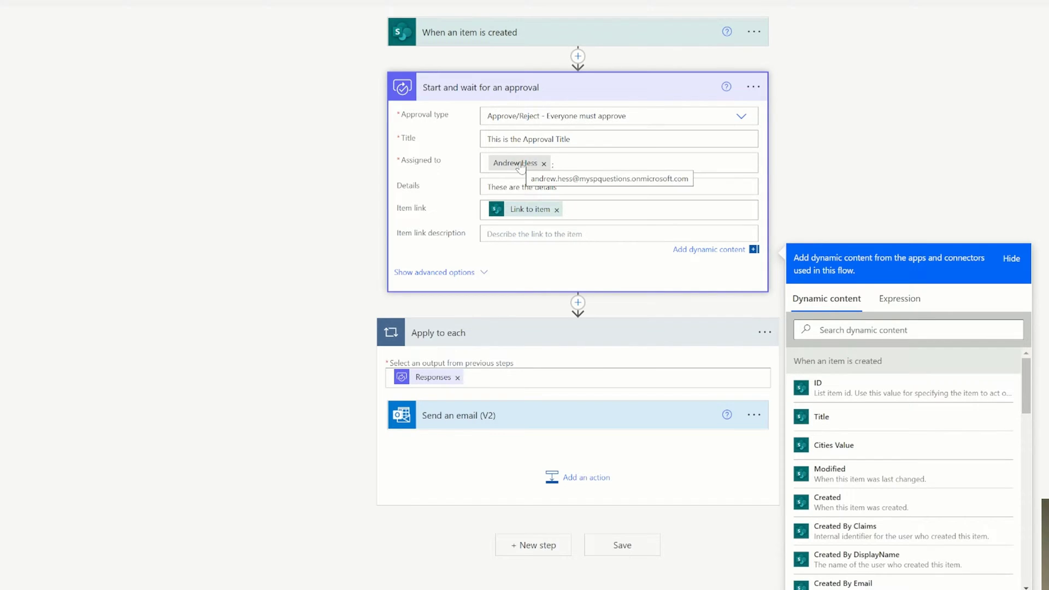
left_click(490, 422)
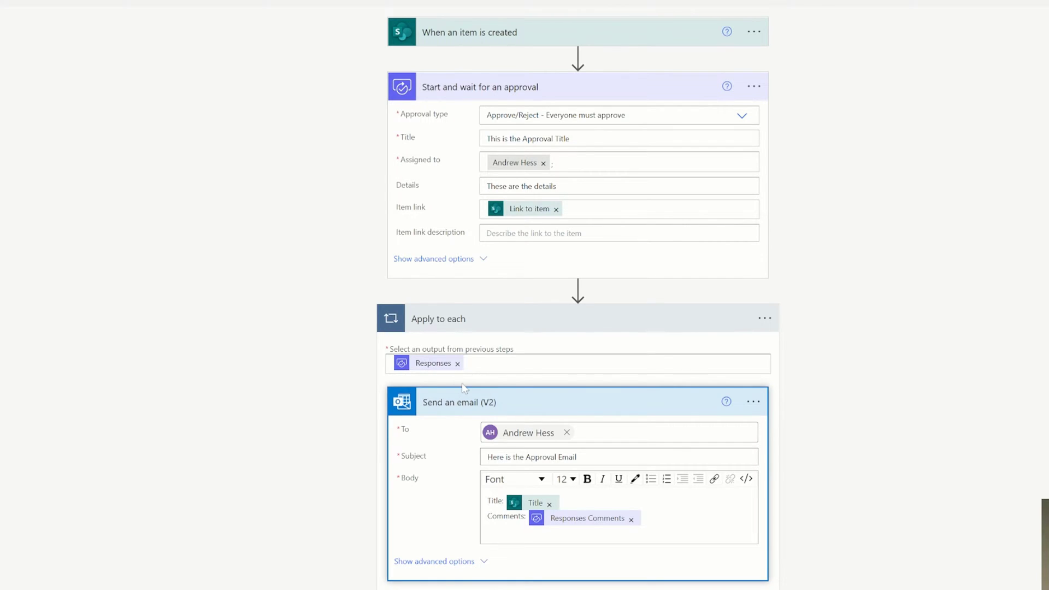
left_click_drag(461, 402, 467, 290)
left_click(631, 519)
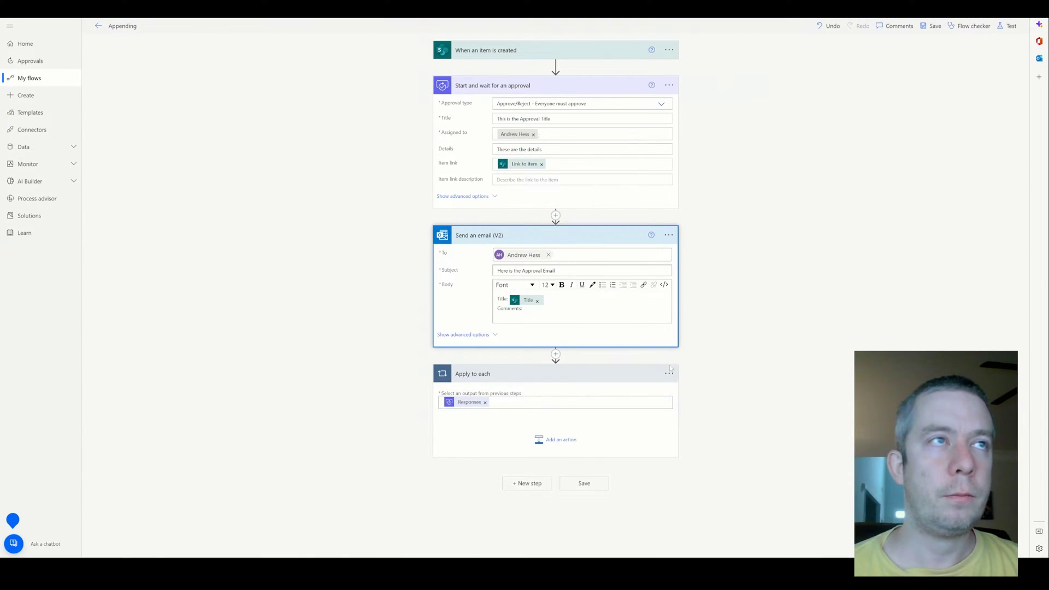
left_click(669, 373)
left_click(703, 490)
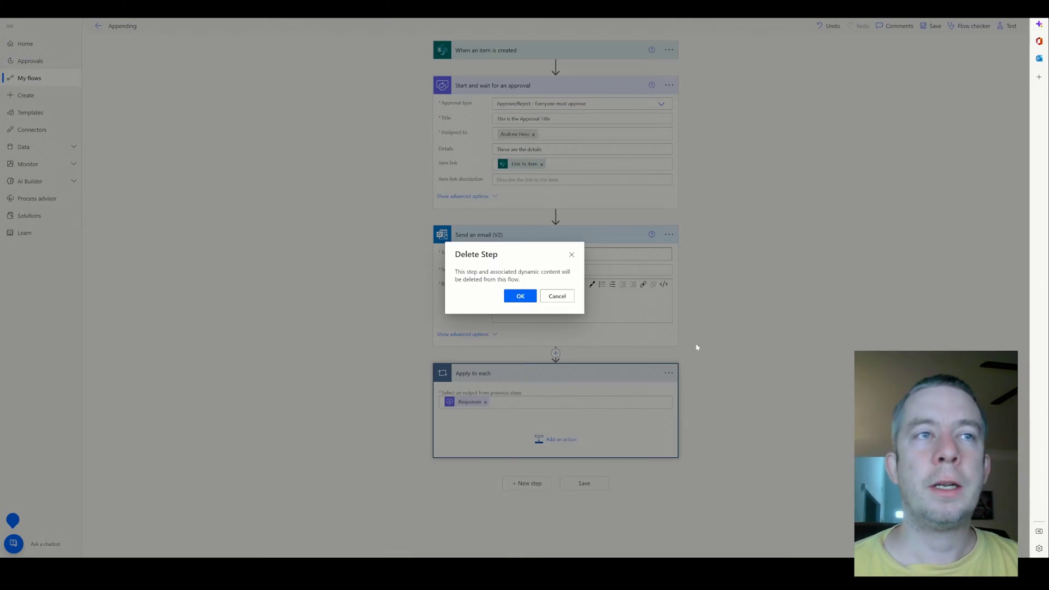
left_click(517, 295)
Insert an Initialize variable action between the approval and the email, with name varComments and type String
mouse_move(552, 216)
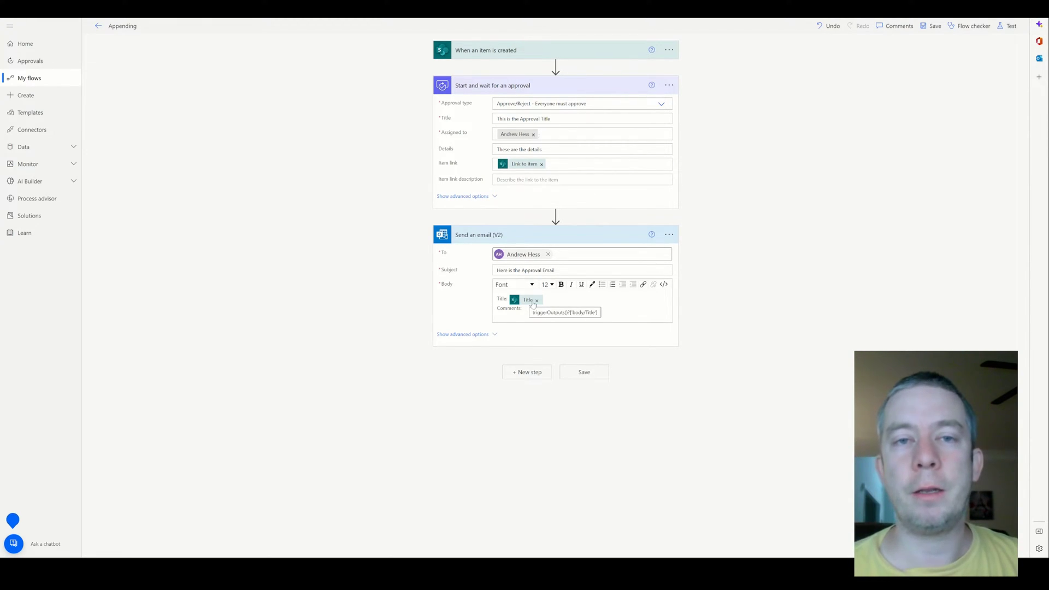
left_click(556, 215)
left_click(550, 228)
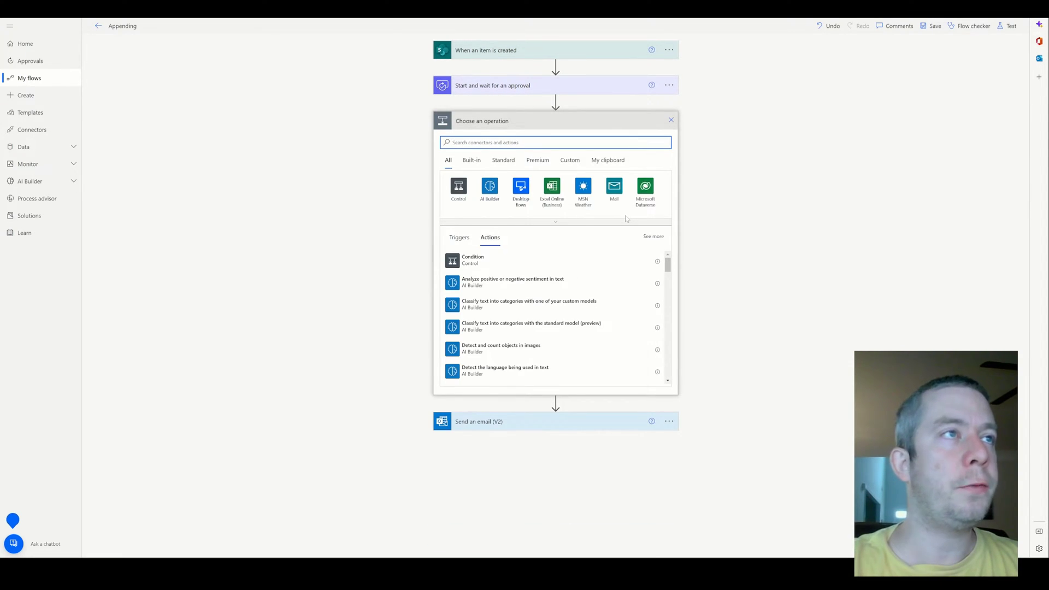
type("variable")
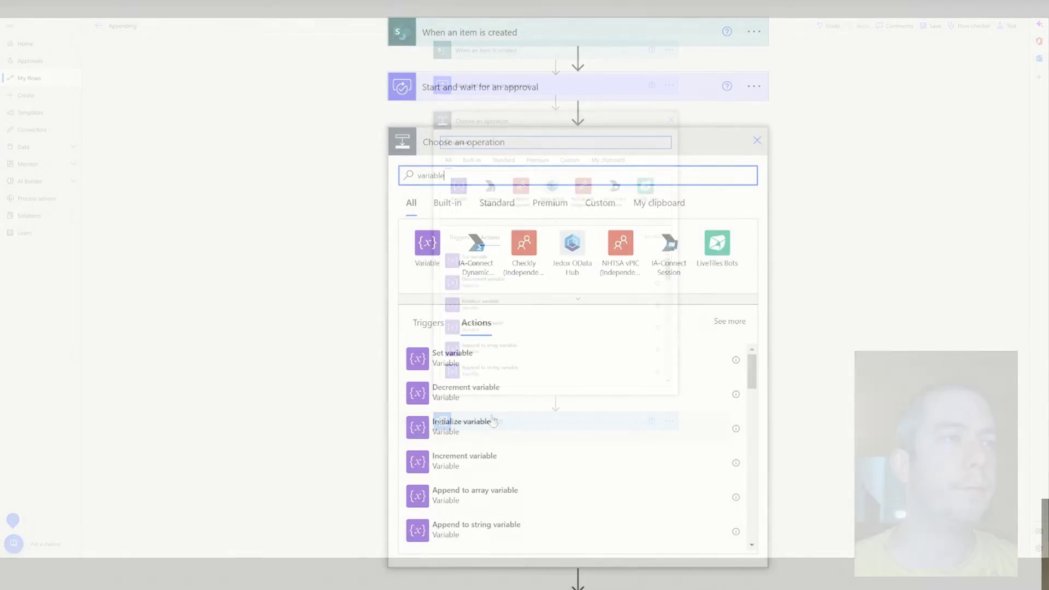
left_click(488, 429)
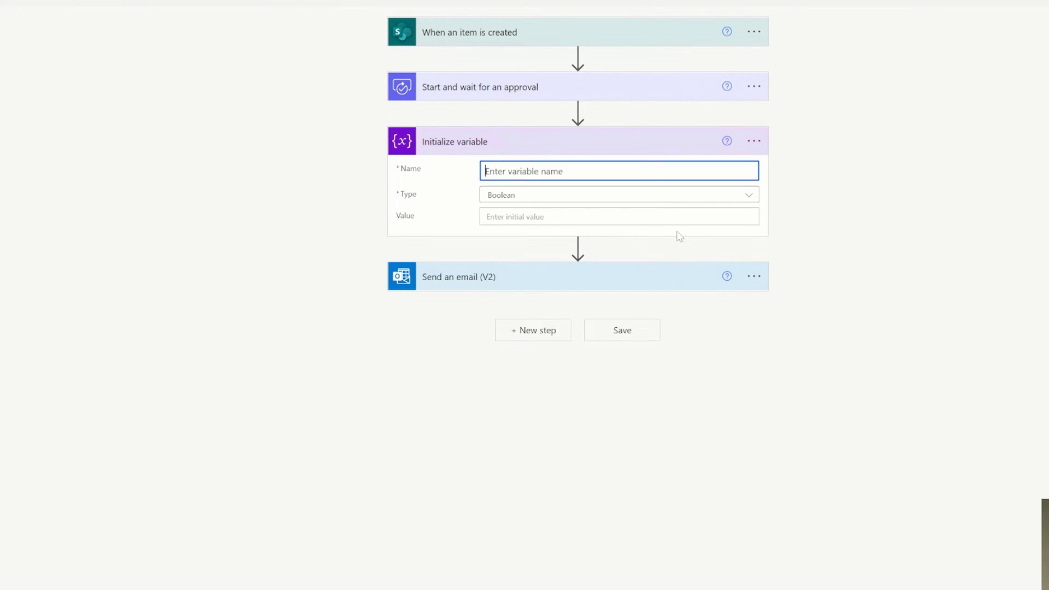
type("varComments")
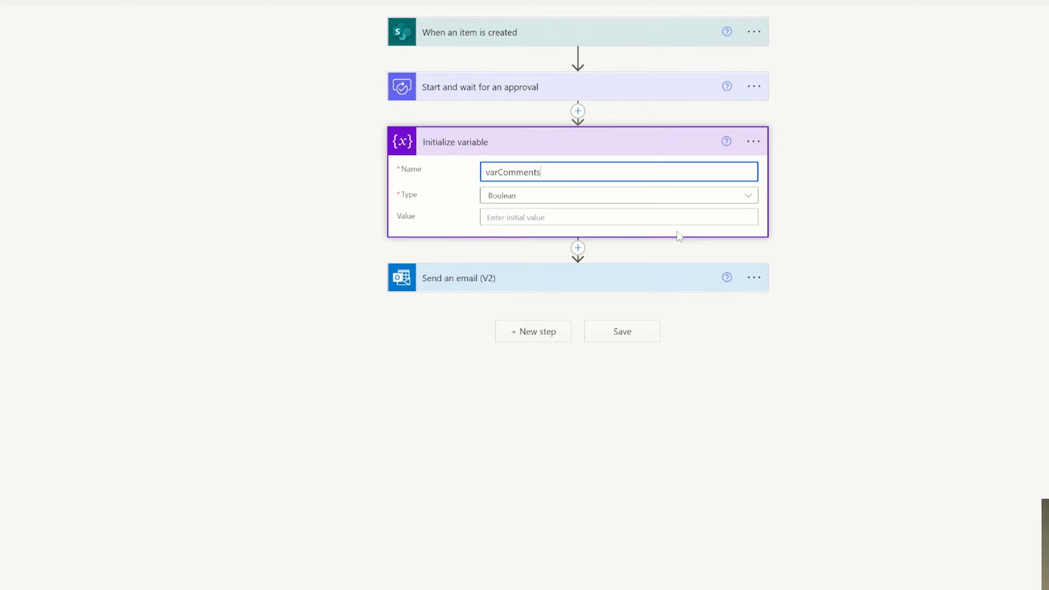
left_click(668, 196)
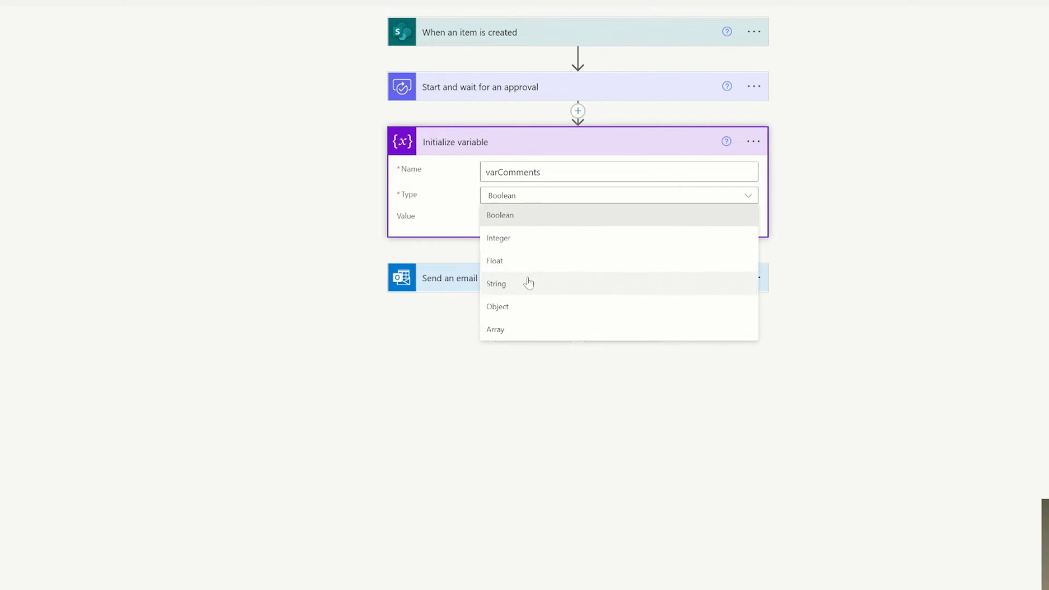
left_click(527, 283)
Add an Append to string variable action before the email and select varComments as its variable
left_click(578, 247)
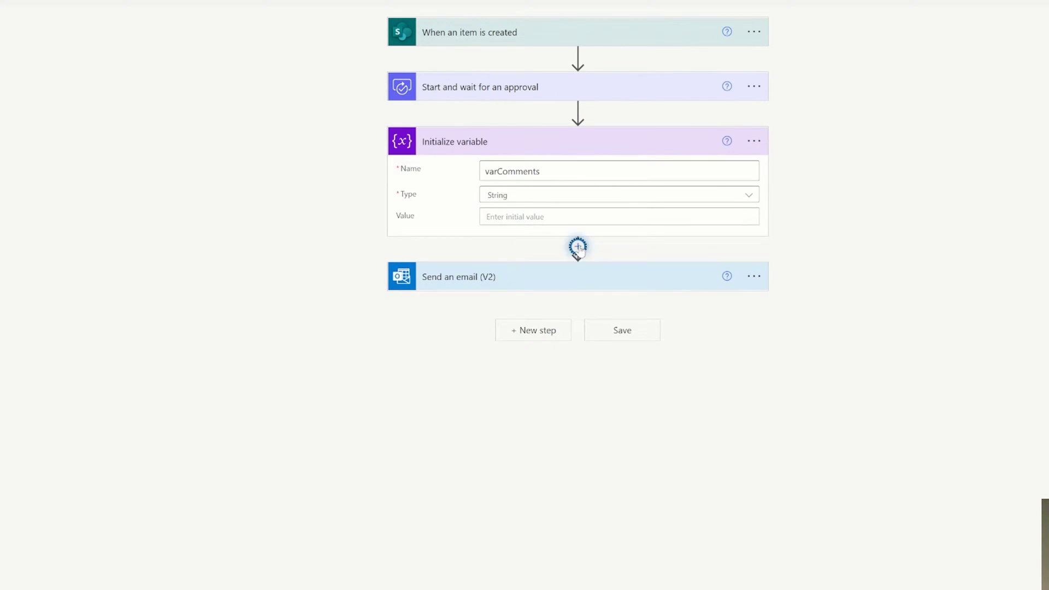
left_click(560, 276)
type("append")
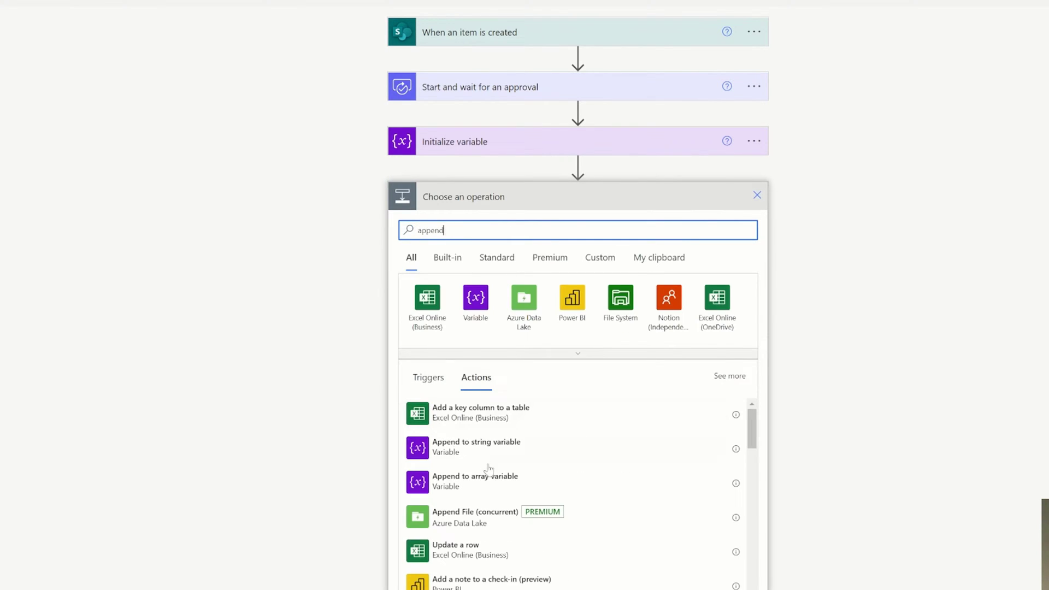
left_click(484, 449)
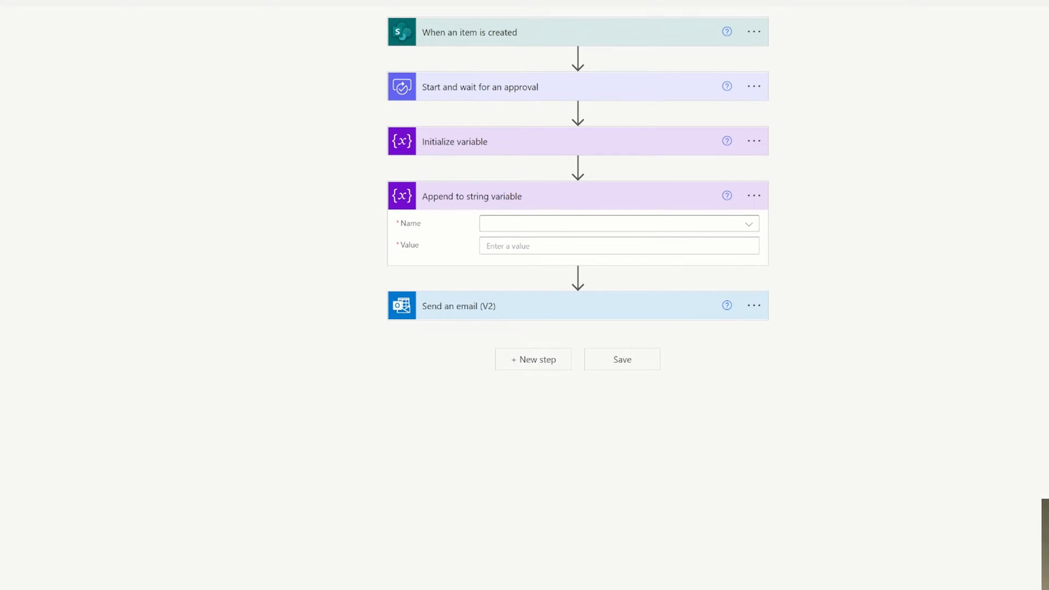
left_click(746, 225)
left_click(503, 264)
Set the appended value to Responses Approver name, a hyphen separator and Responses Comments from the approval
left_click(489, 247)
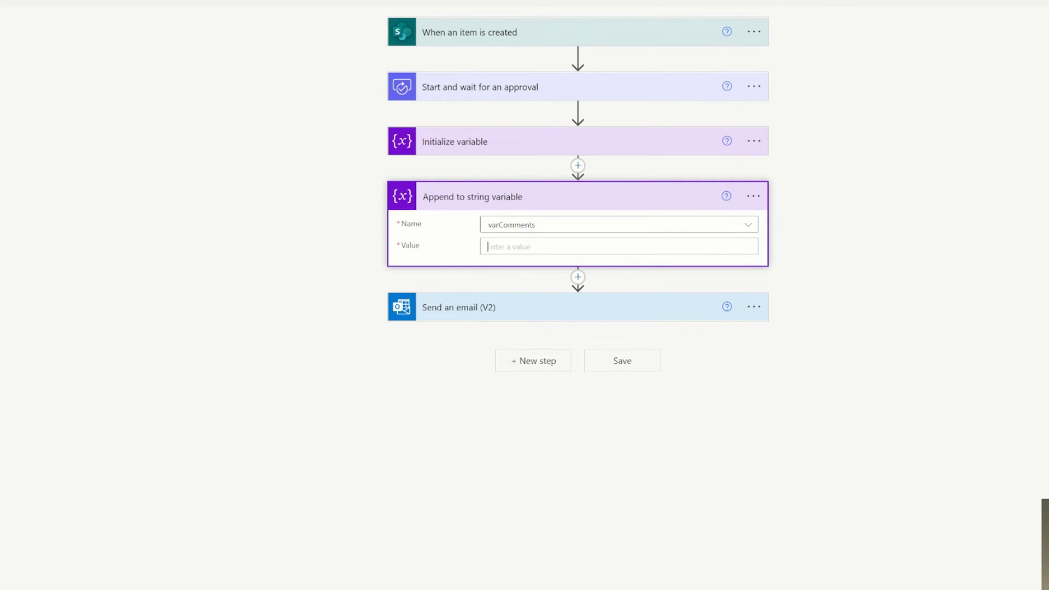
scroll(831, 461, "down", 3)
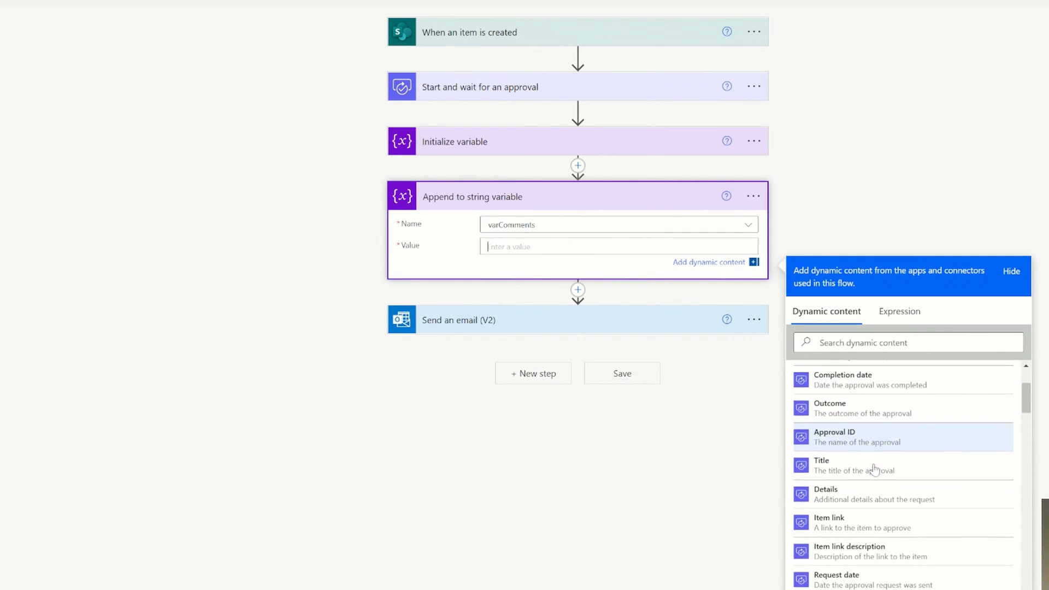
scroll(863, 475, "down", 3)
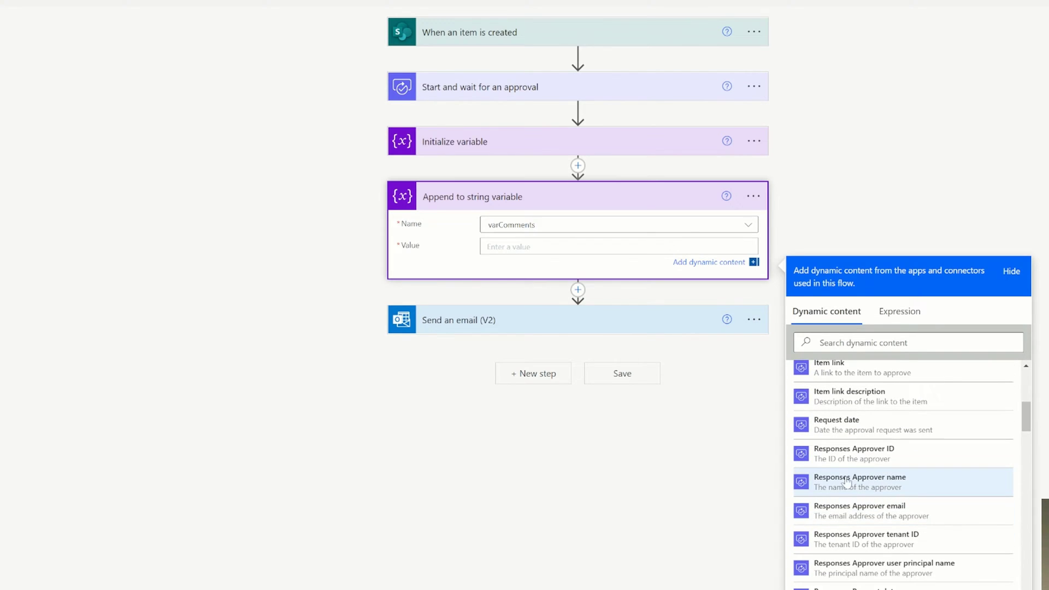
left_click(849, 481)
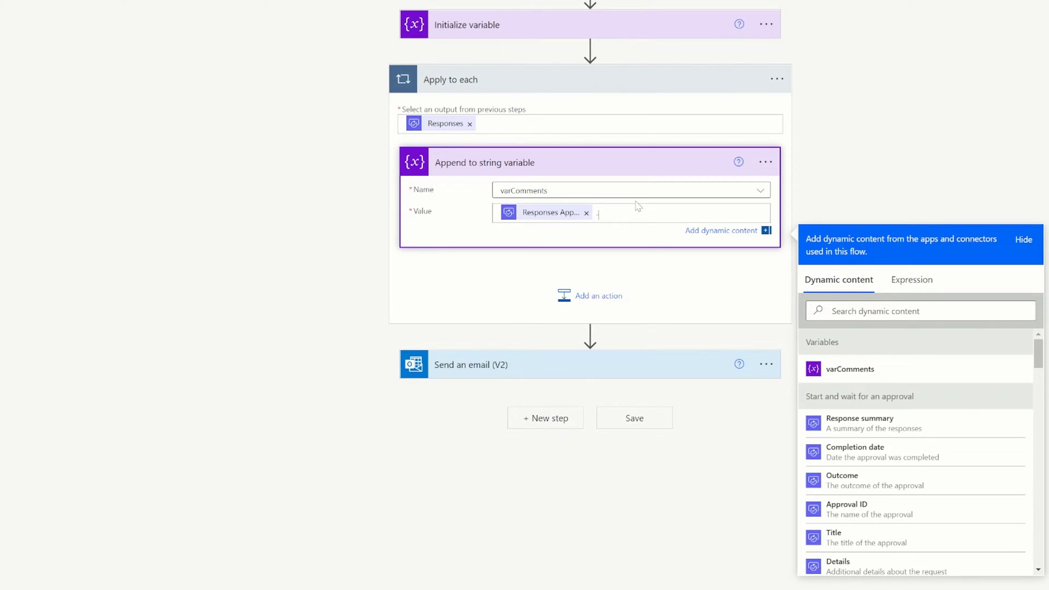
scroll(929, 475, "down", 3)
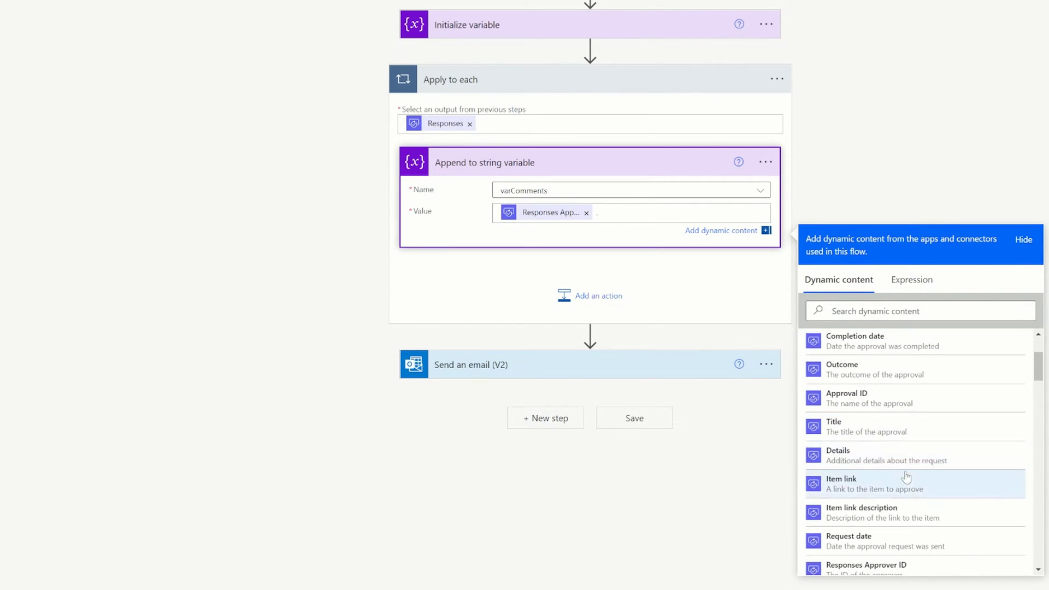
scroll(898, 496, "down", 4)
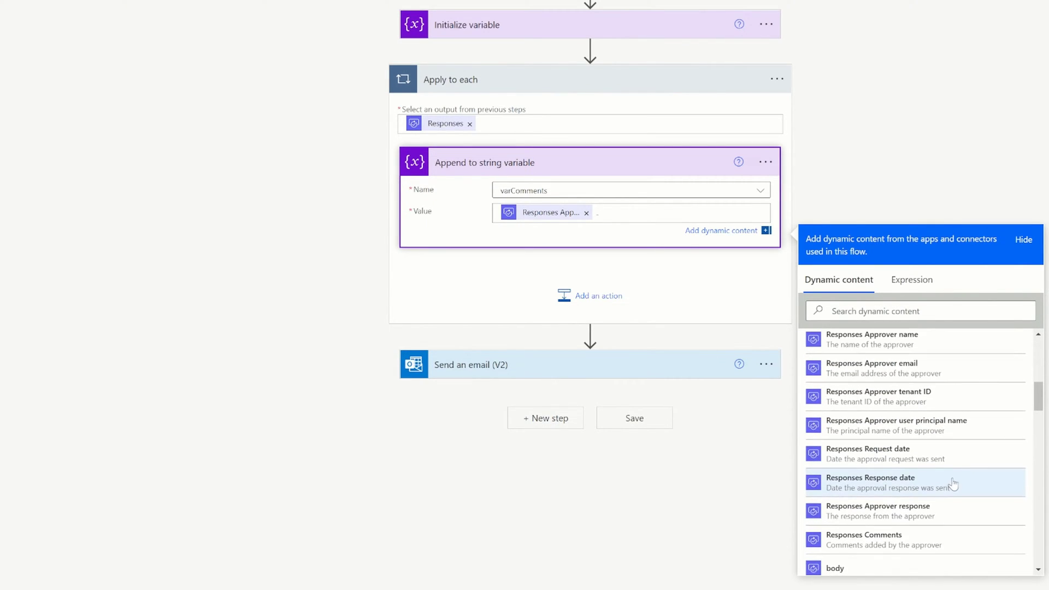
left_click(893, 538)
left_click(905, 145)
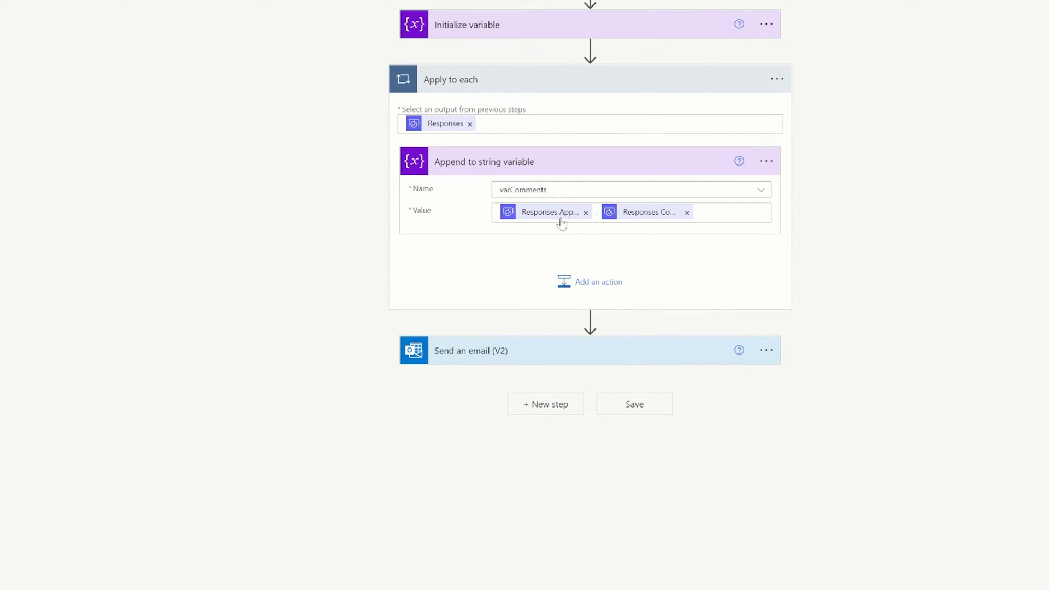
Extend the appended value with "</br>" and a second line reading "I'll write something right here."
mouse_move(544, 217)
left_click(721, 213)
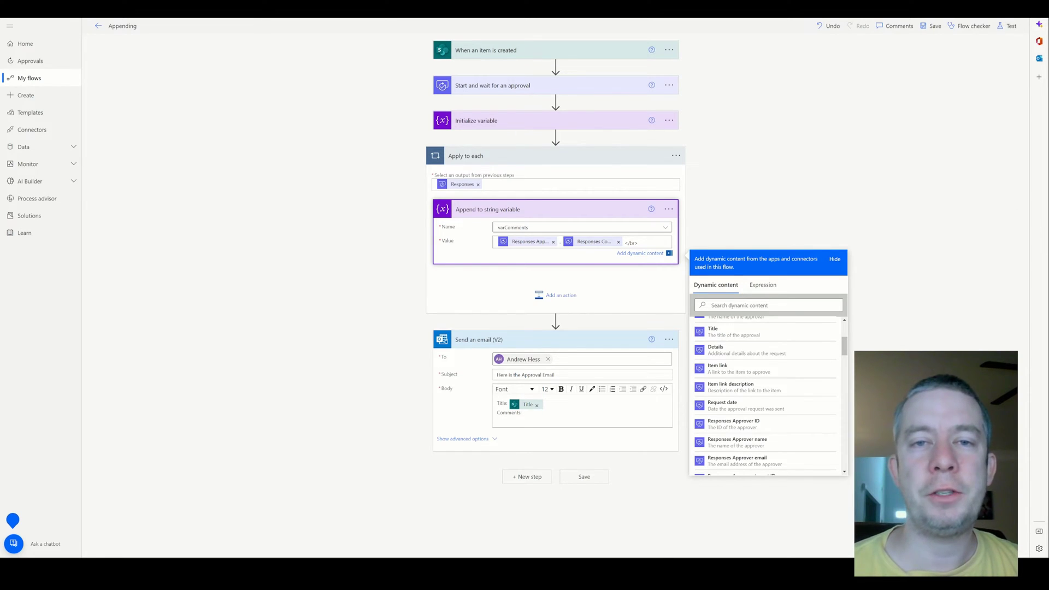
left_click_drag(637, 242, 624, 242)
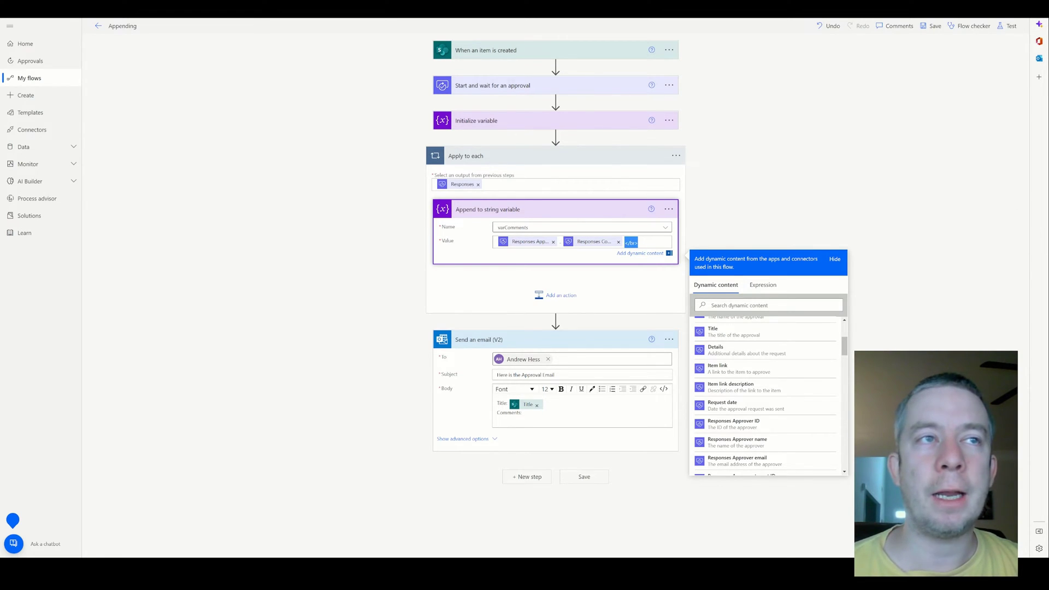
left_click(753, 222)
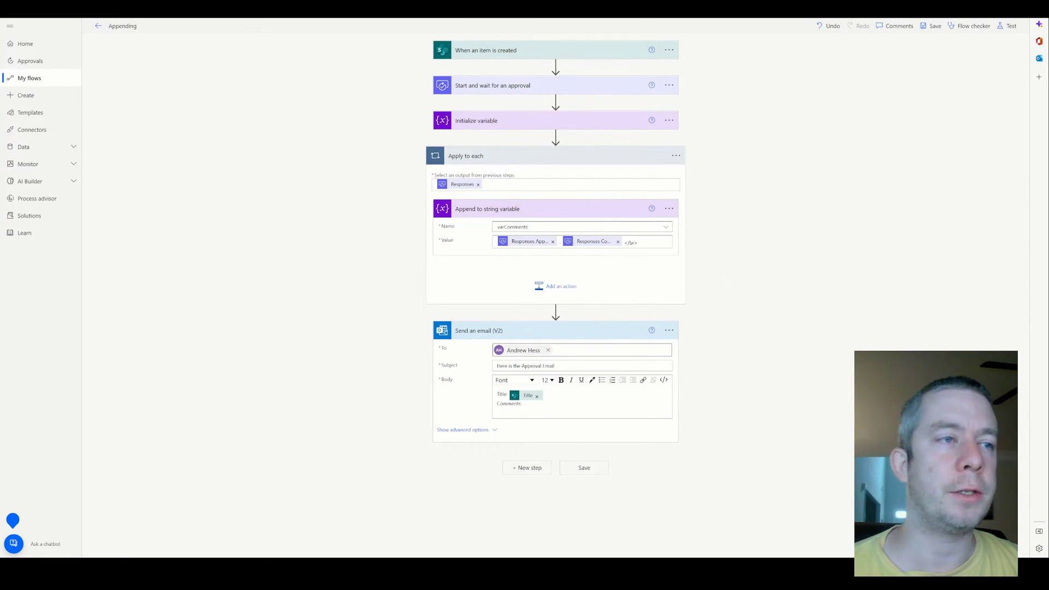
left_click(522, 404)
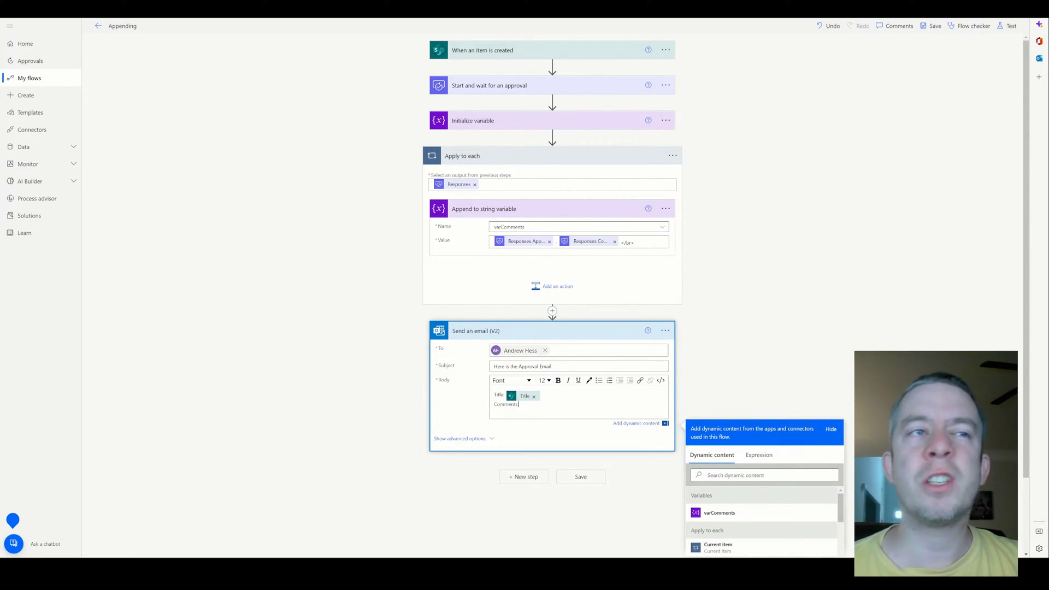
left_click(650, 243)
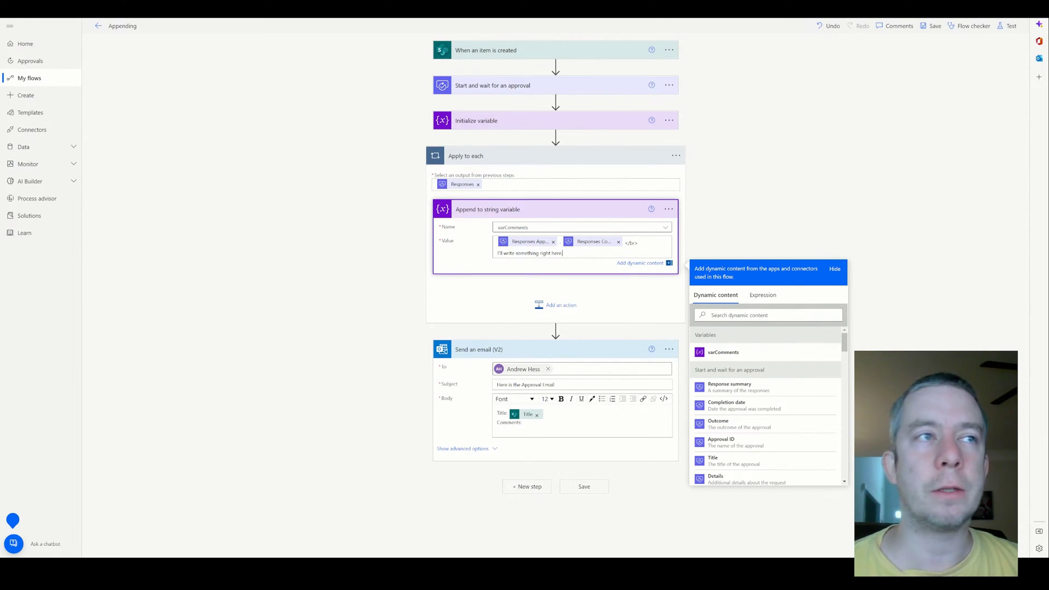
Insert the varComments variable after "Comments:" in the Send an email (V2) body
left_click(483, 460)
type(":")
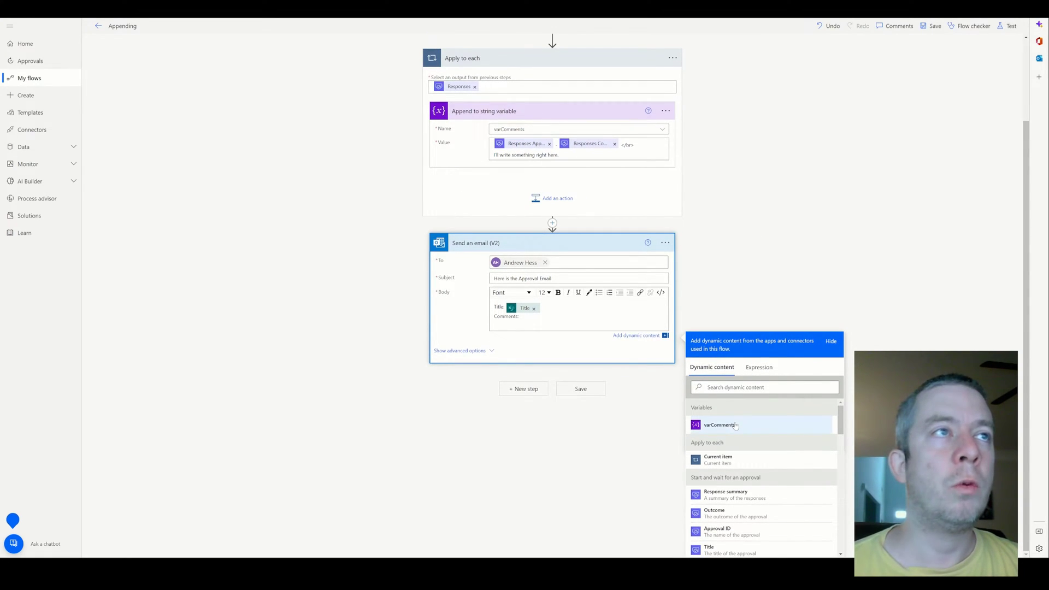
left_click(718, 425)
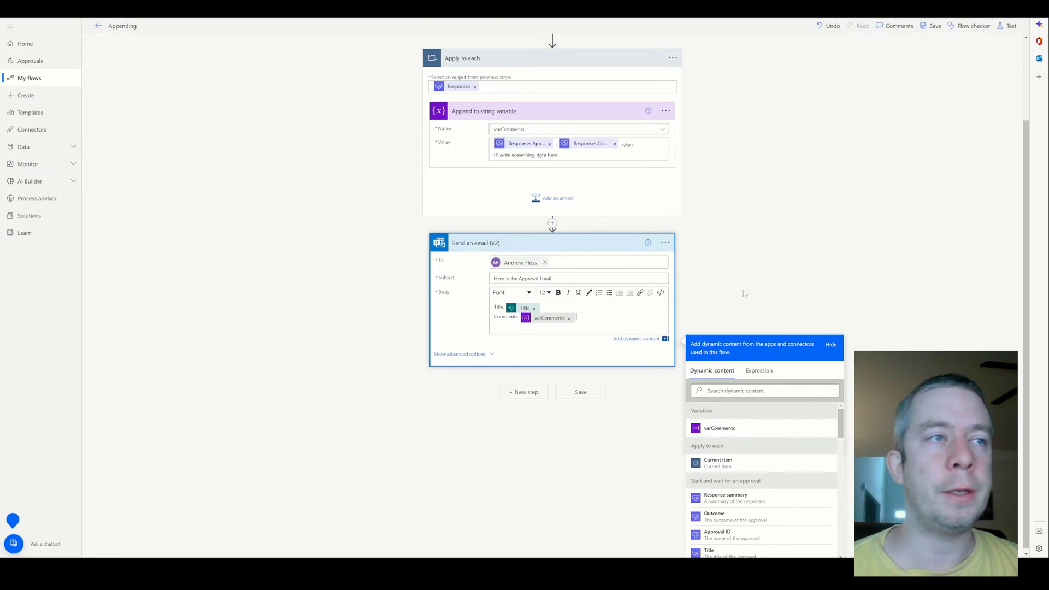
left_click(738, 250)
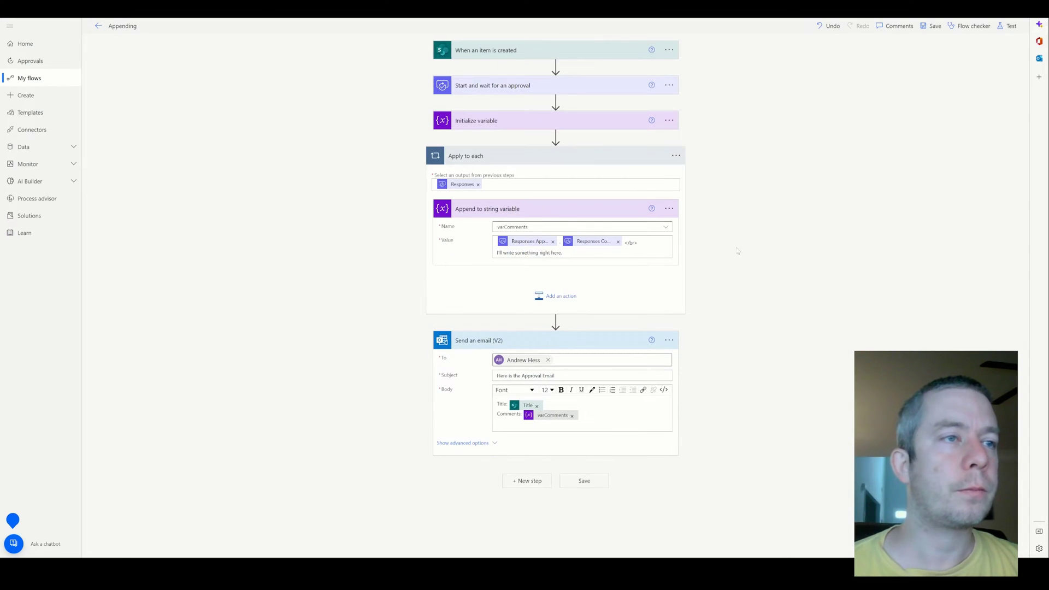
Save the flow and start a manual test of it
left_click(577, 485)
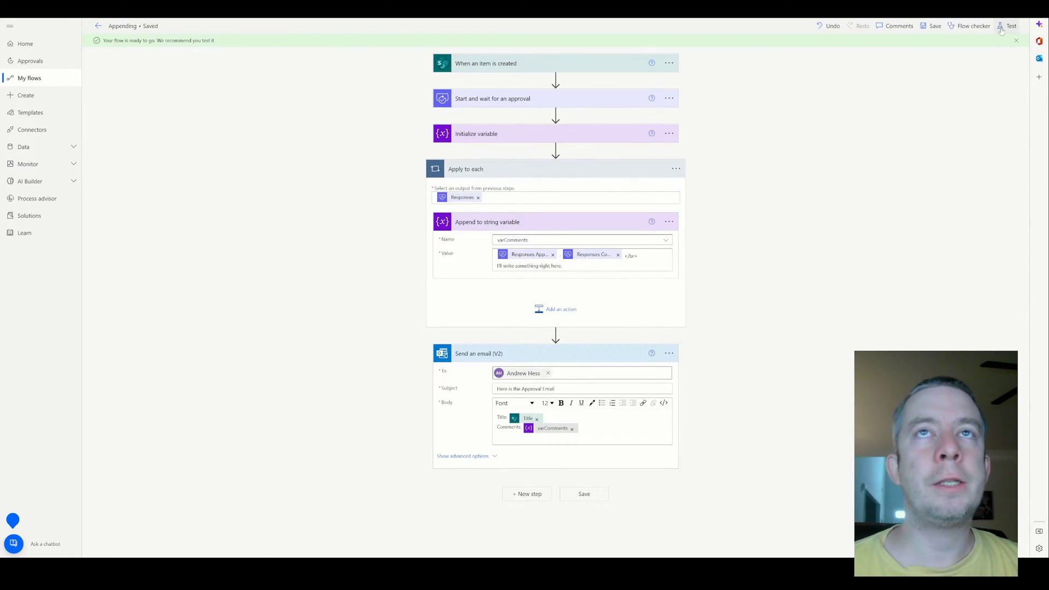
left_click(1008, 25)
left_click(921, 80)
left_click(915, 51)
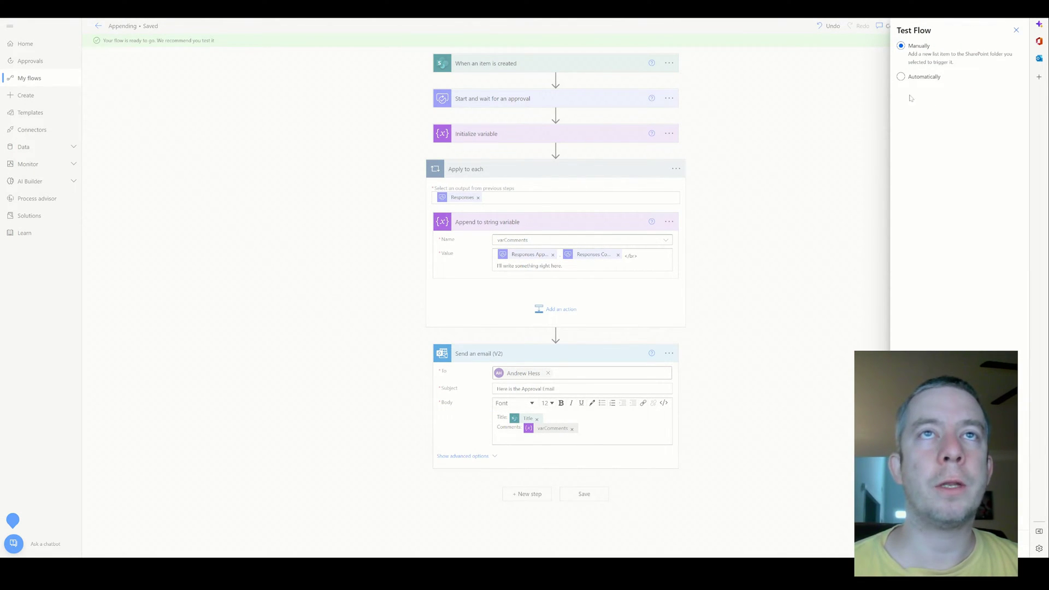
left_click(908, 546)
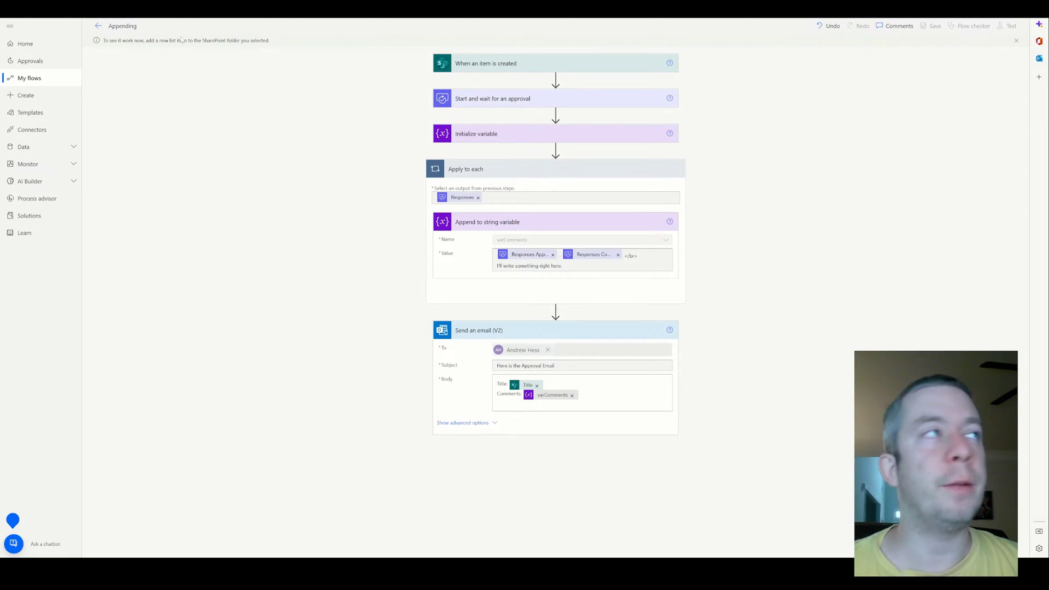
Switch to the SharePoint Locations list and create an item titled "My New Item" with cities New York, Jacksonville, Los Angeles and Cleveland
key("ctrl+Tab")
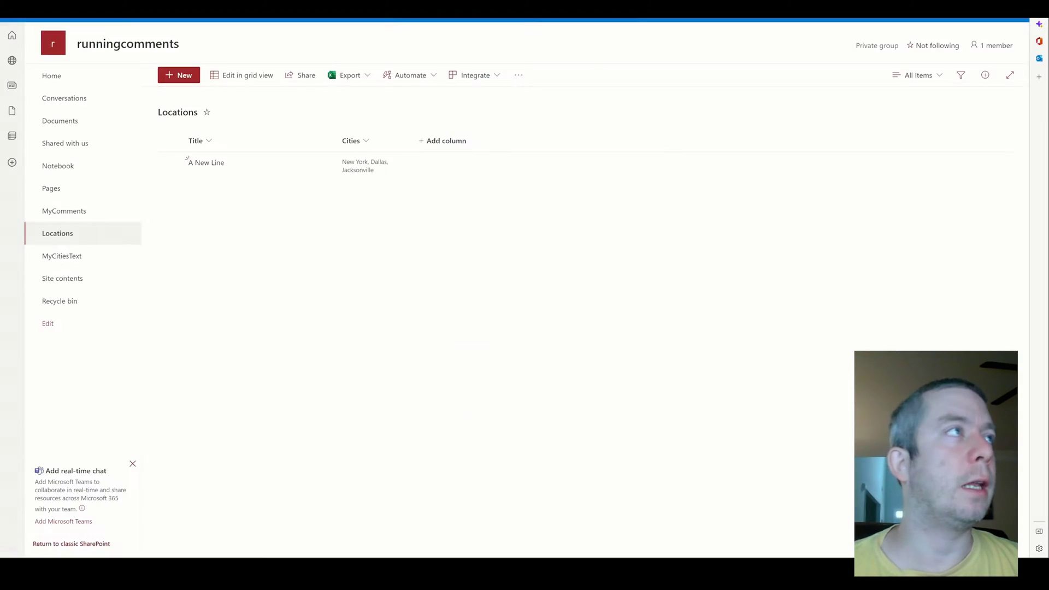
left_click(179, 74)
type("My New Item")
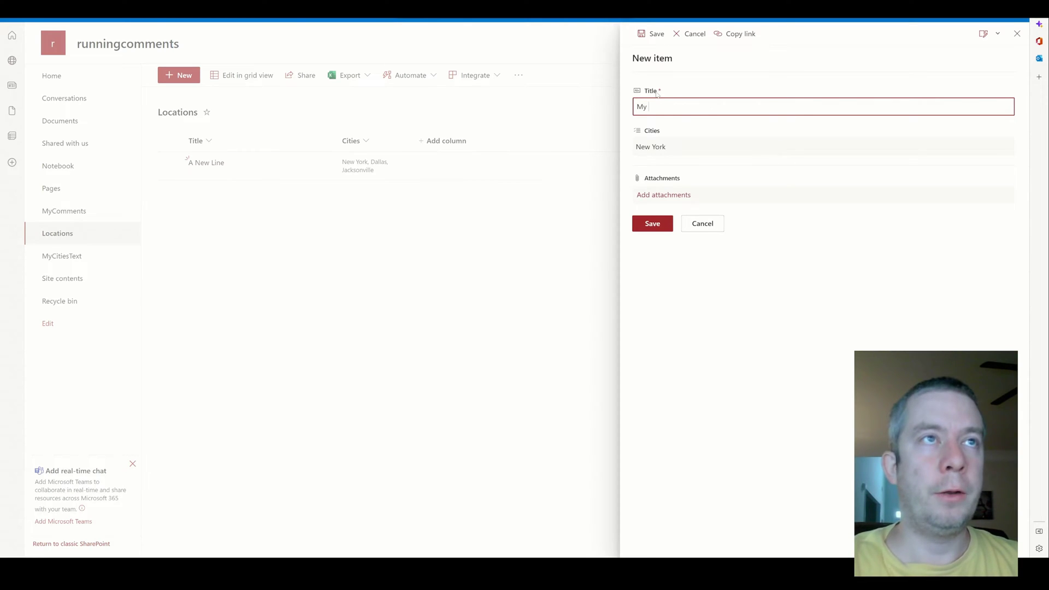
left_click(653, 146)
left_click(661, 206)
left_click(661, 206)
left_click(661, 206)
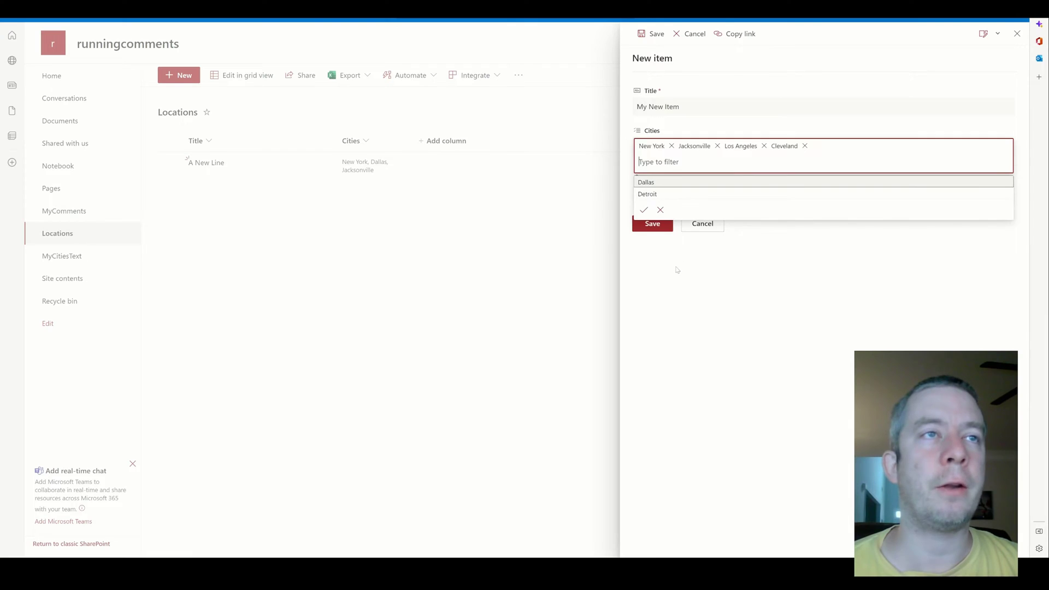
left_click(677, 264)
left_click(651, 223)
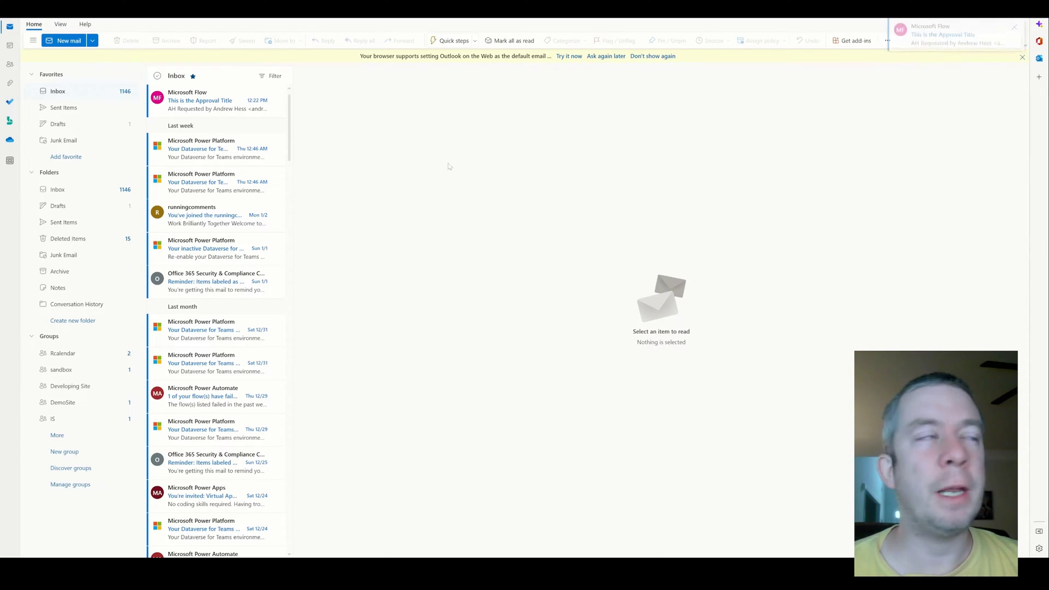
In Outlook, open the "This is the Approval Title" request and approve it with the comment "We can write comments in here and write a good bit."
left_click(200, 107)
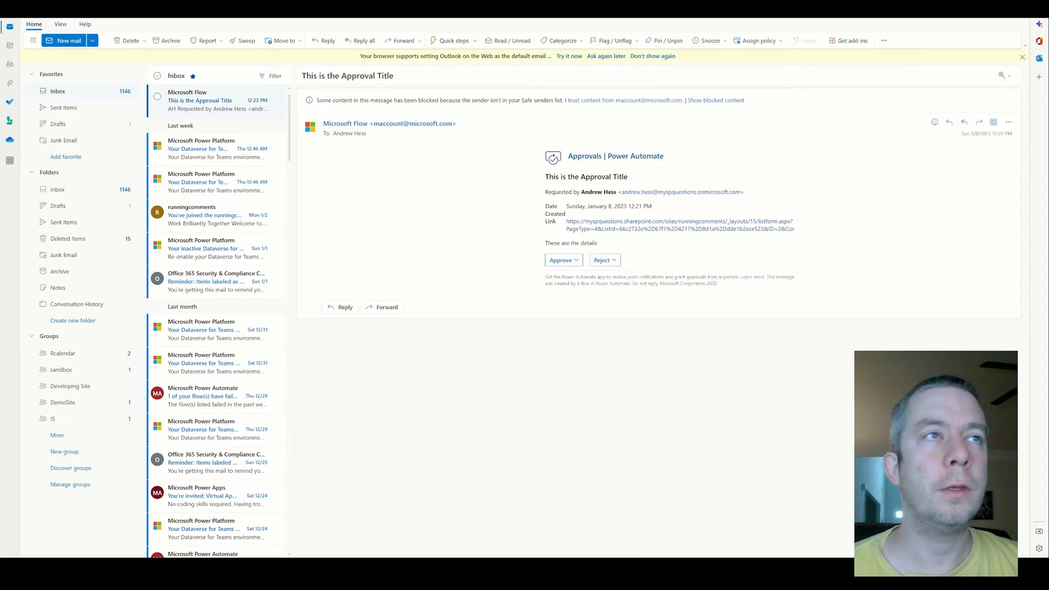
left_click(572, 264)
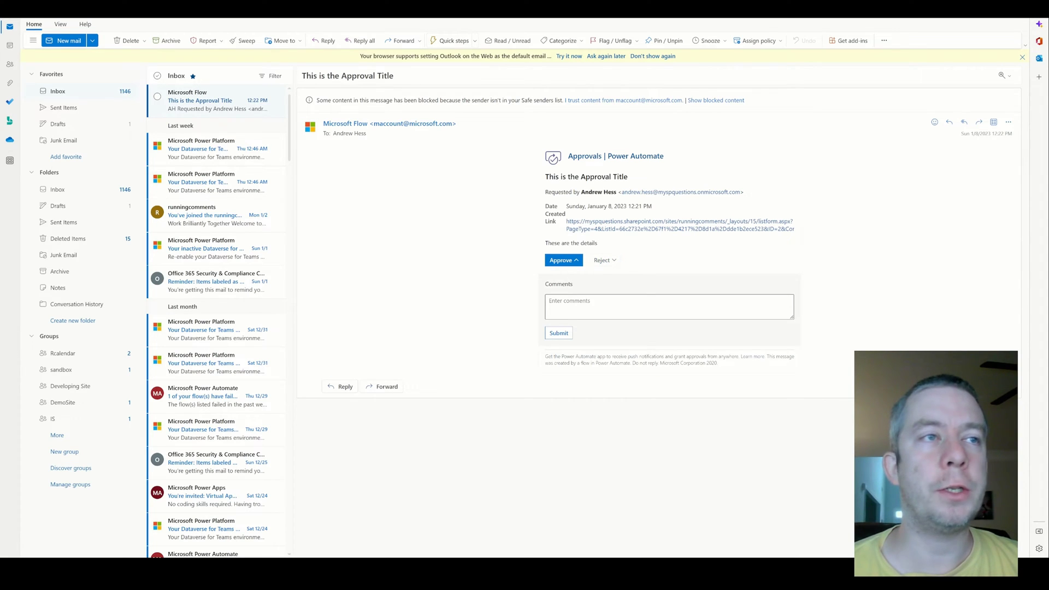
left_click(579, 310)
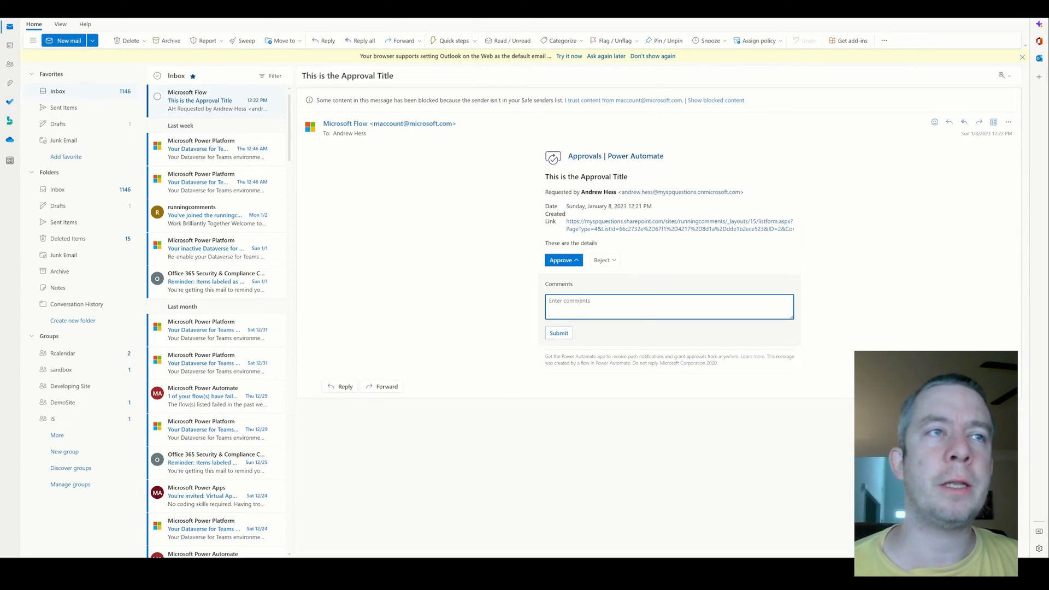
type("We")
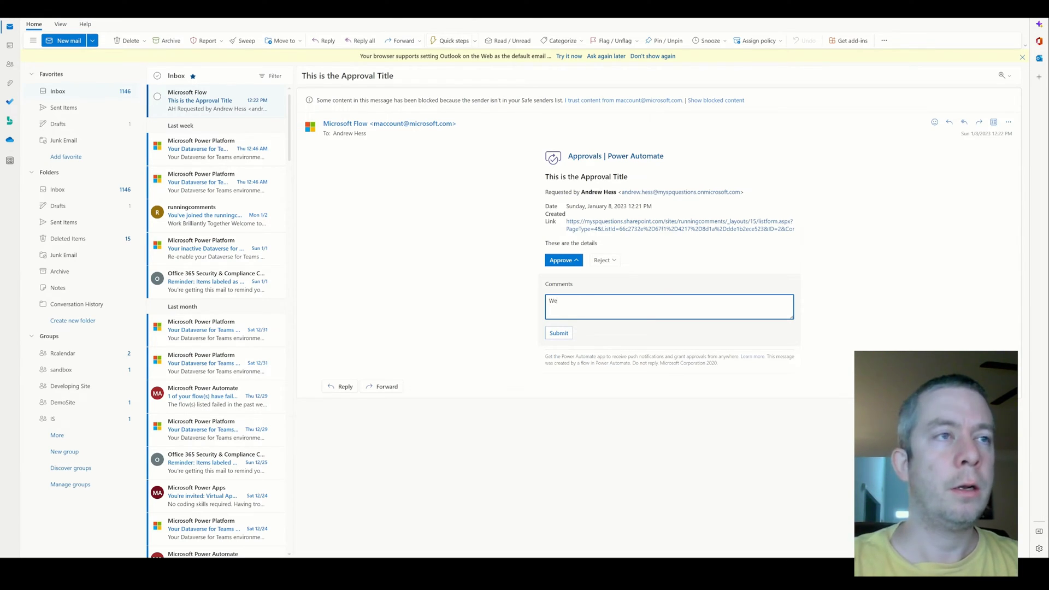
type(" can write comments in ")
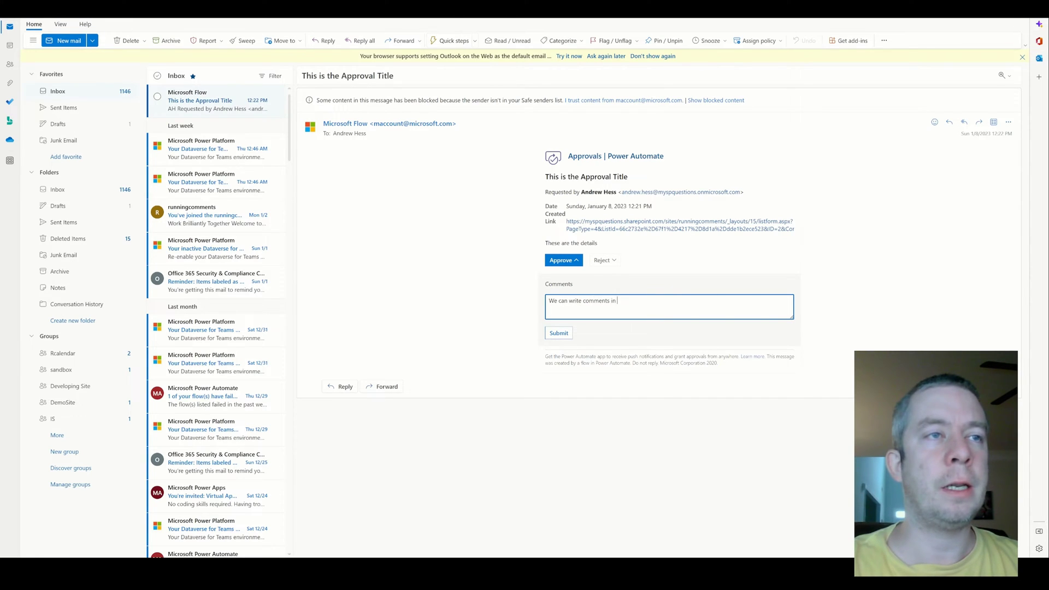
type("here and write a good b")
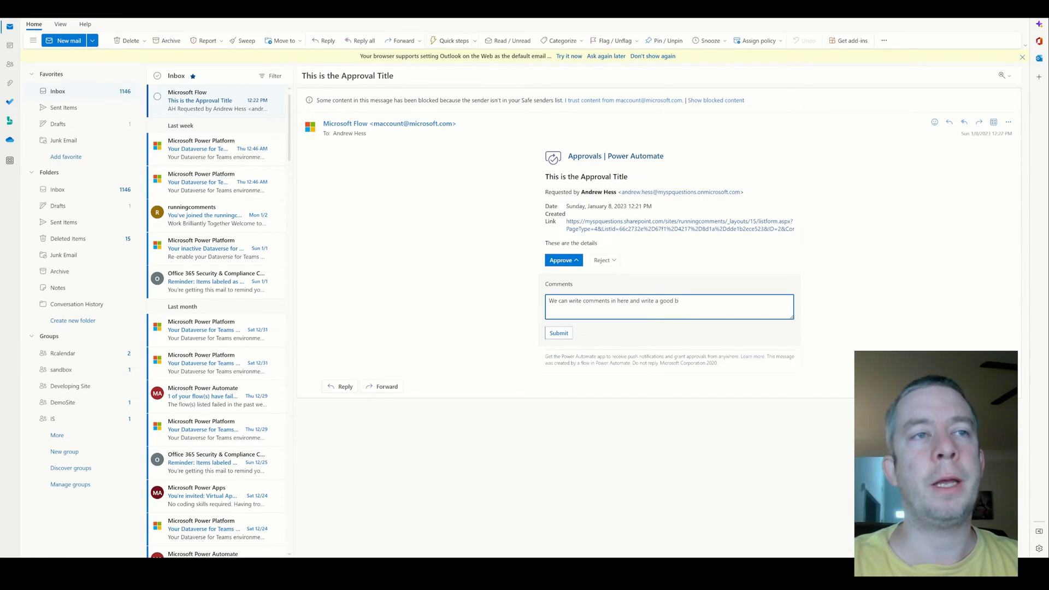
type("it.")
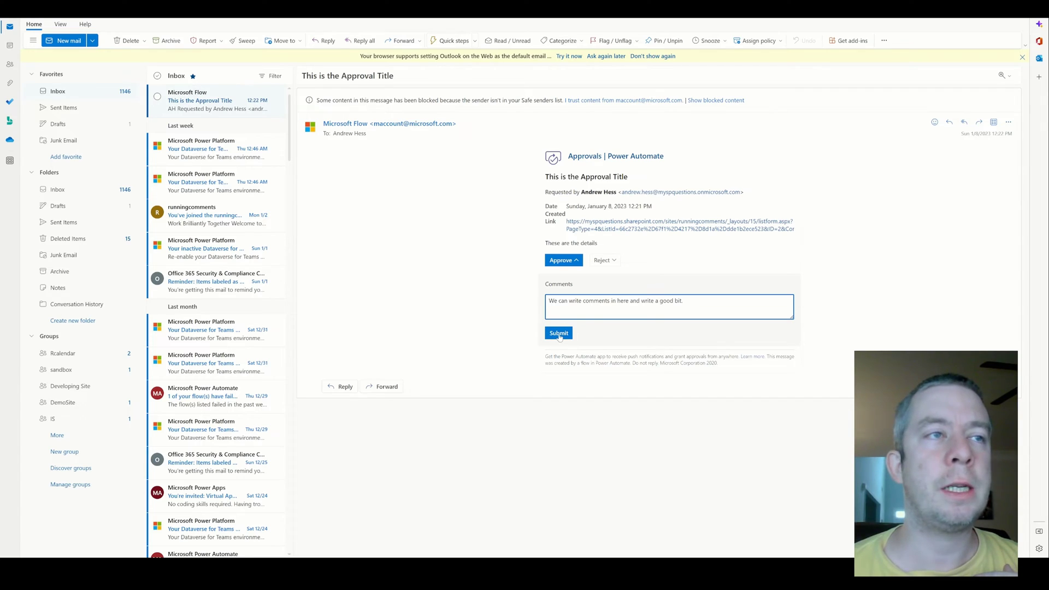
left_click(559, 334)
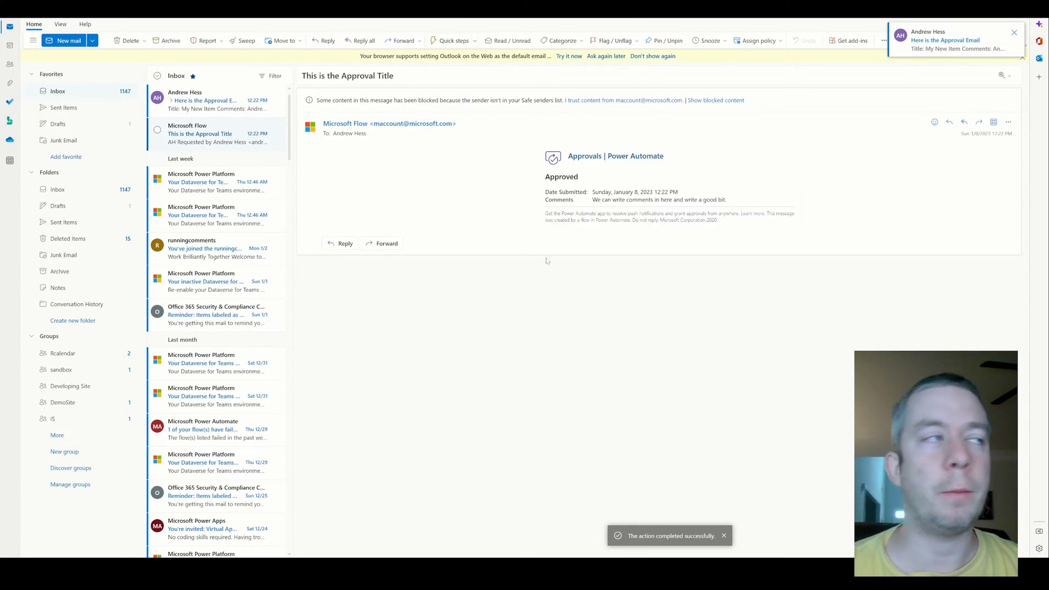
Open the "Here is the Approval Email" message and examine its title, comments line and appended text
left_click(219, 101)
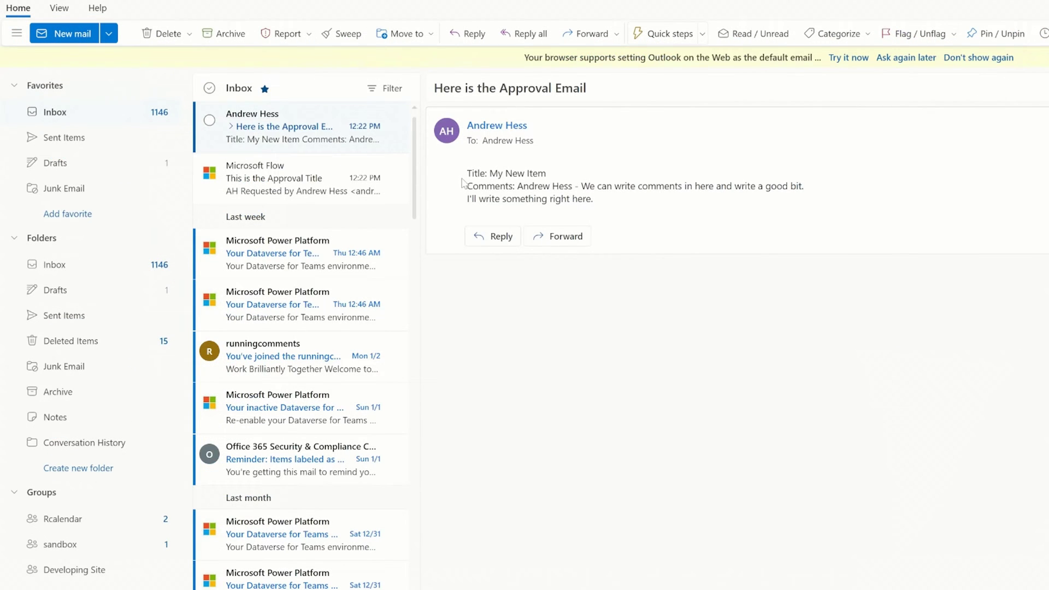
left_click_drag(466, 173, 553, 179)
left_click_drag(467, 187, 804, 193)
left_click(572, 187)
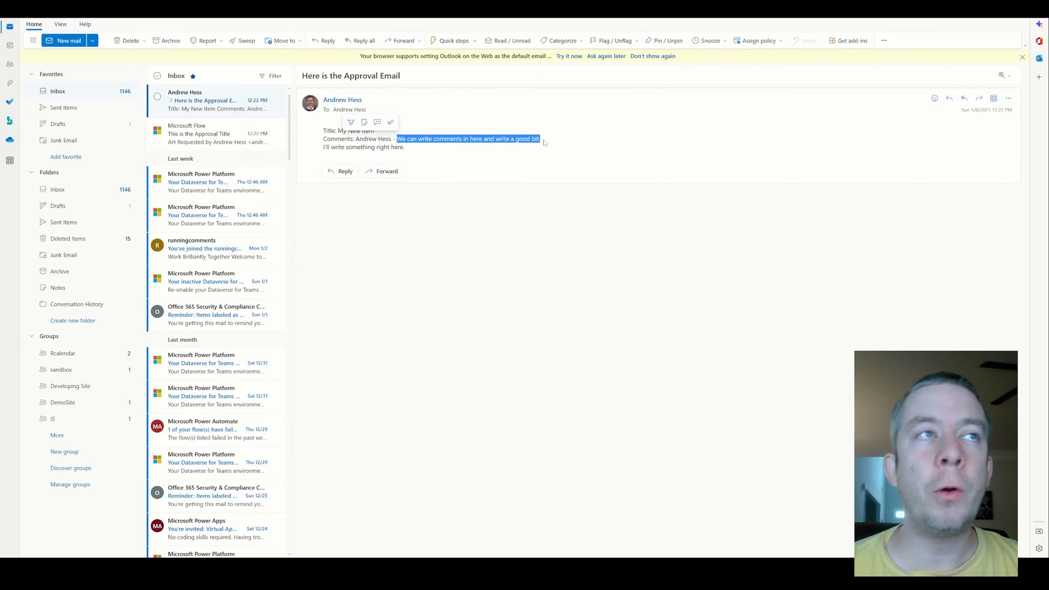
left_click_drag(415, 148, 323, 147)
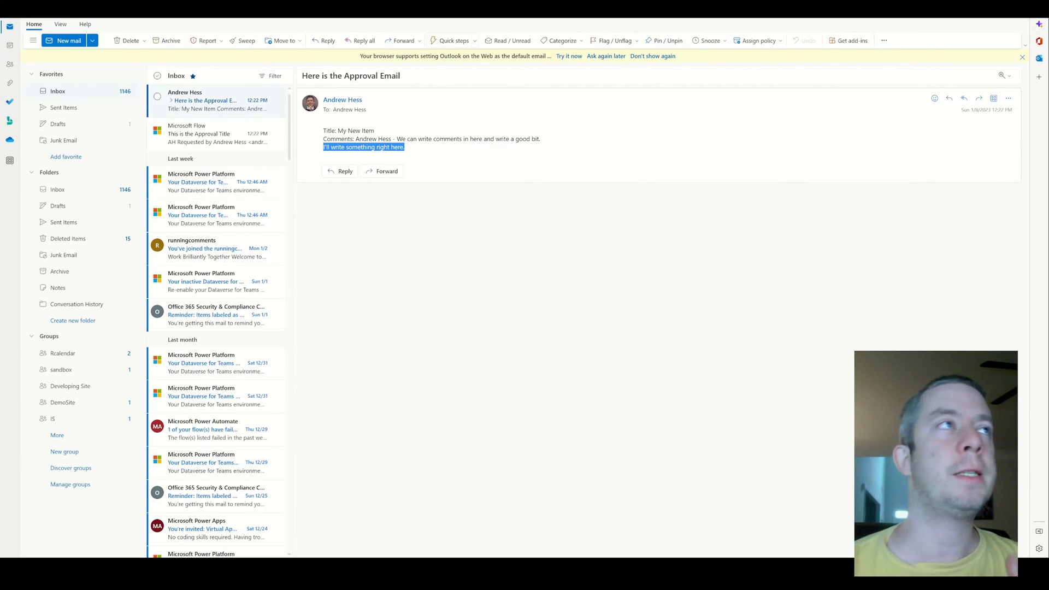
Switch back to the Power Automate test run and expand the Apply to each loop for inspection
key("ctrl+Tab")
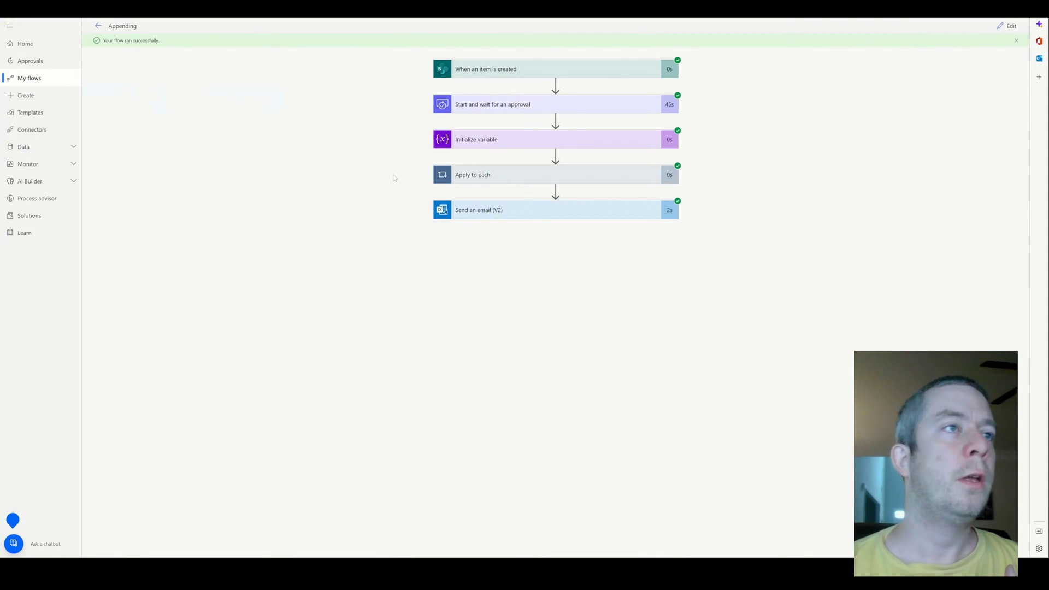
left_click(484, 175)
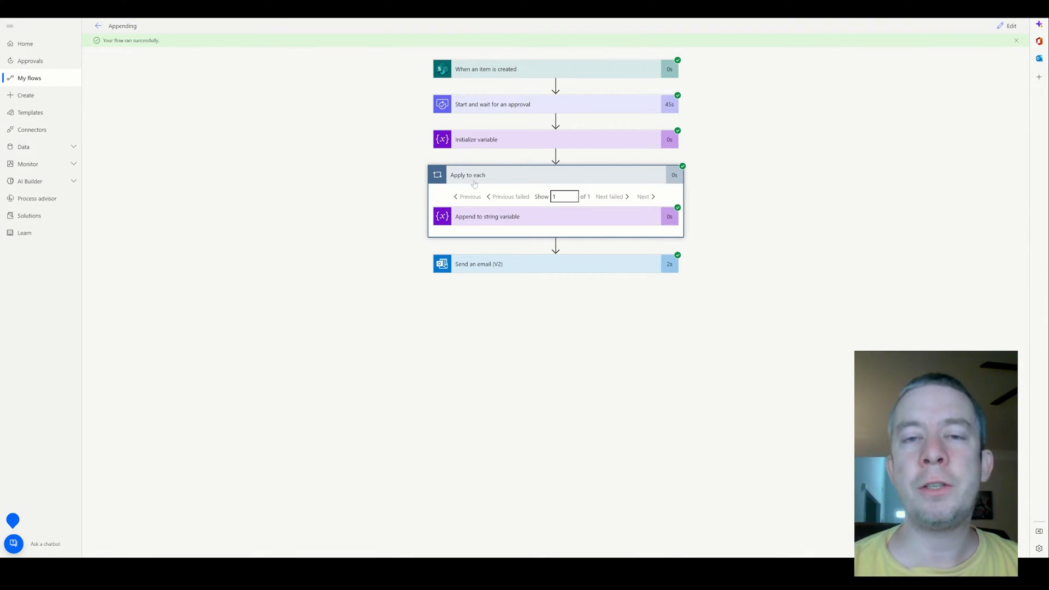
Expand the Send an email (V2) run details and examine the body's title, comments and line-break tags
left_click(479, 263)
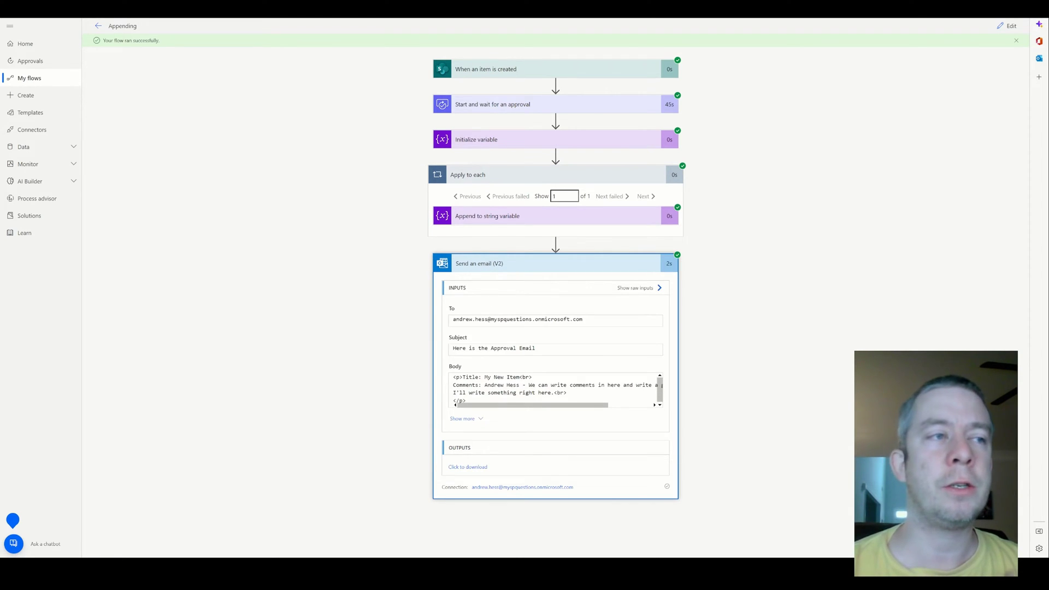
left_click_drag(533, 405, 577, 404)
left_click_drag(631, 384, 648, 385)
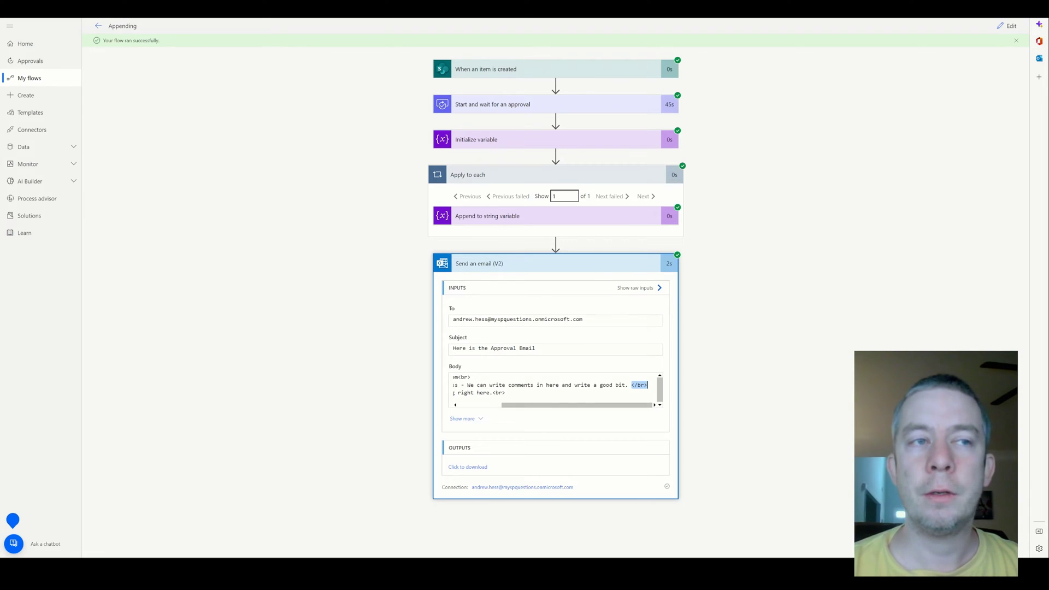
left_click_drag(577, 405, 532, 405)
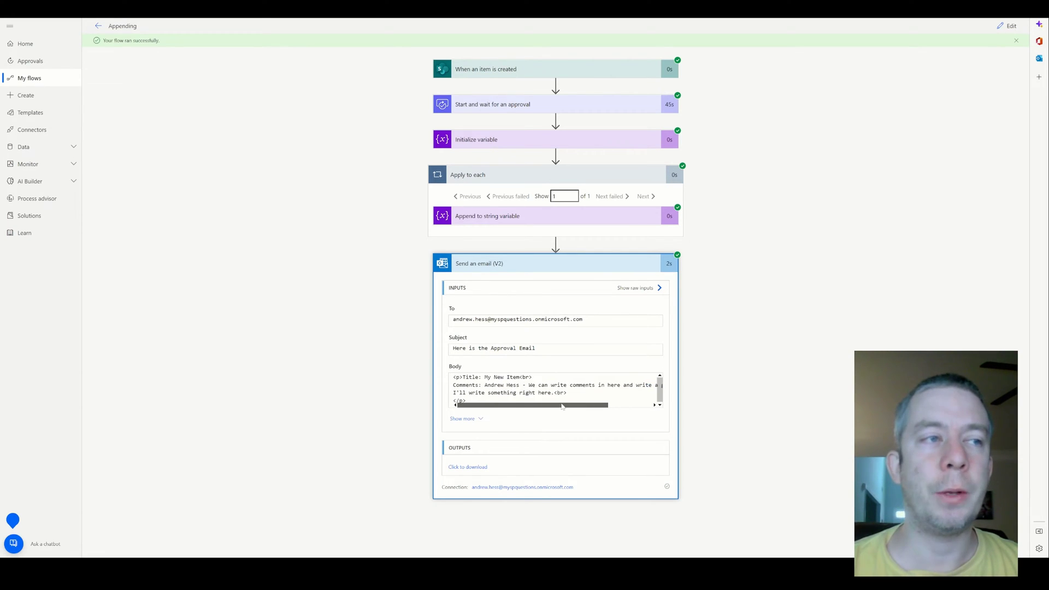
left_click_drag(462, 377, 453, 377)
left_click_drag(533, 377, 519, 377)
left_click_drag(577, 405, 647, 385)
left_click_drag(492, 392, 505, 392)
left_click_drag(576, 405, 532, 405)
scroll(555, 389, "down", 1)
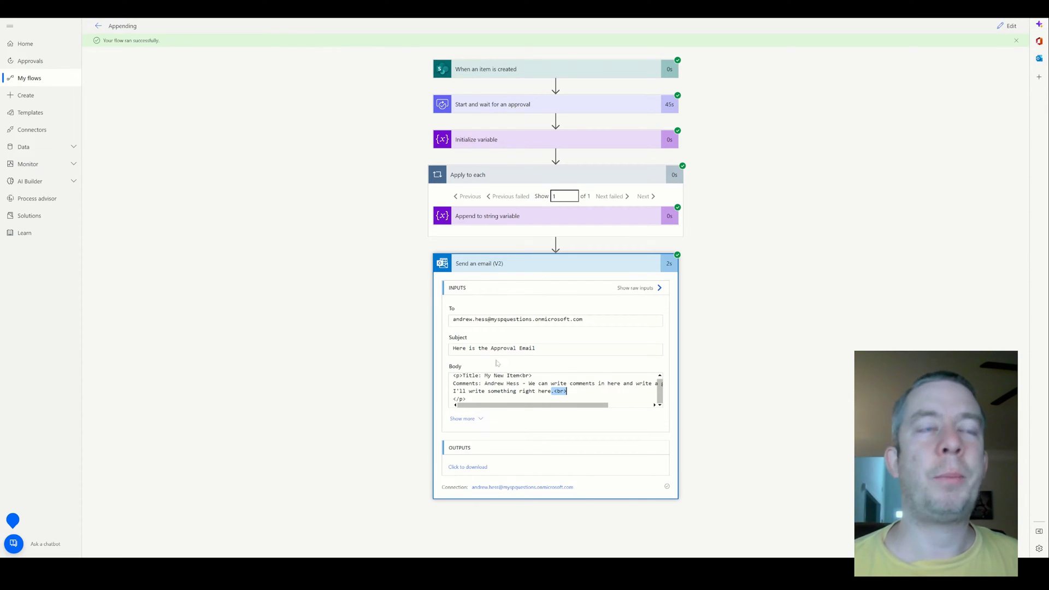
Inspect the varComments value in the loop's append action, check the SharePoint Locations list, and return to collapse the Apply to each loop
left_click(485, 217)
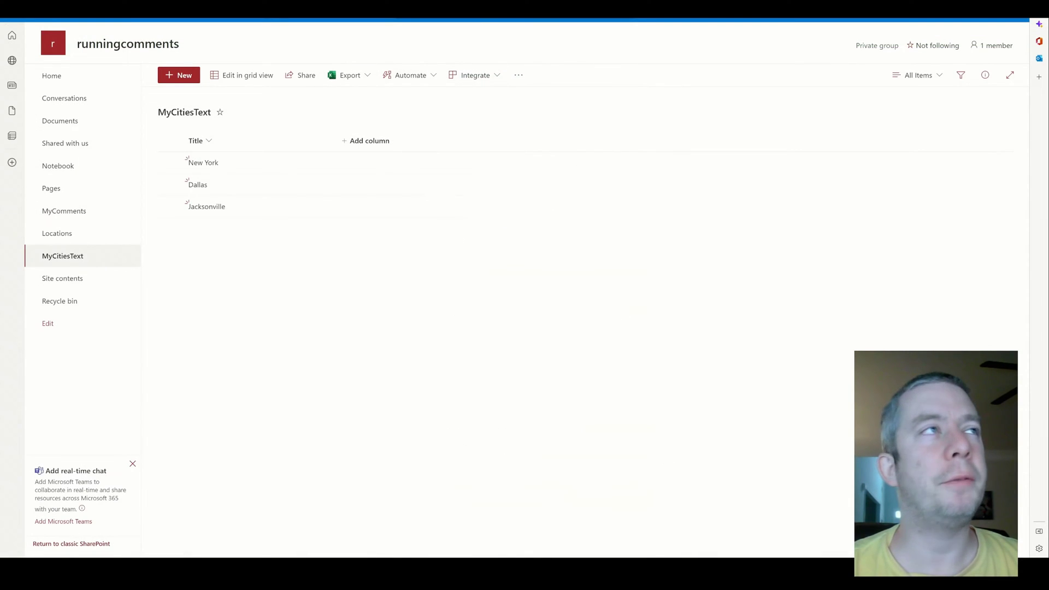
left_click(57, 233)
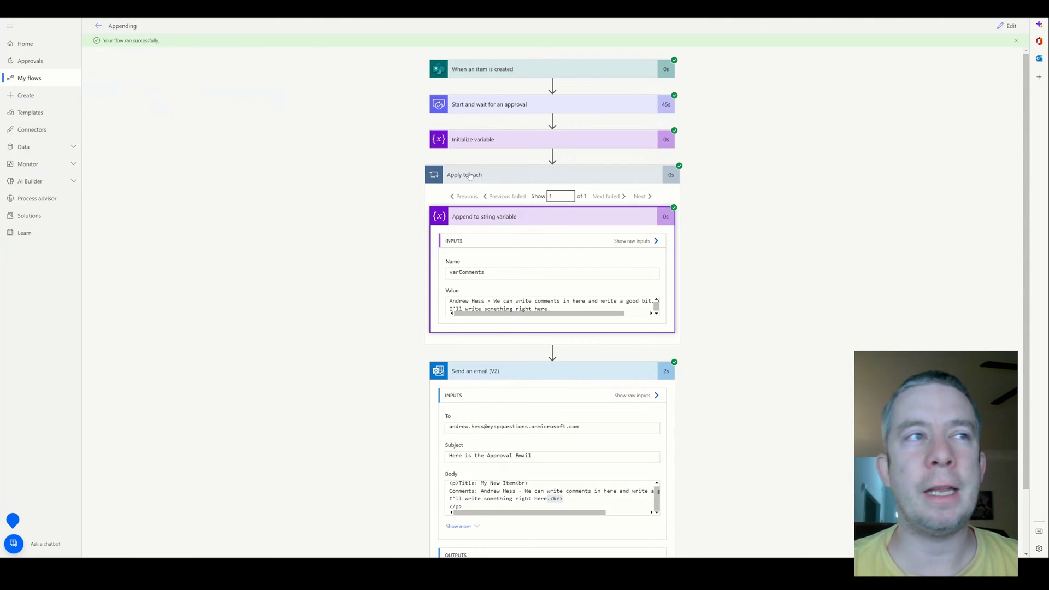
left_click(469, 175)
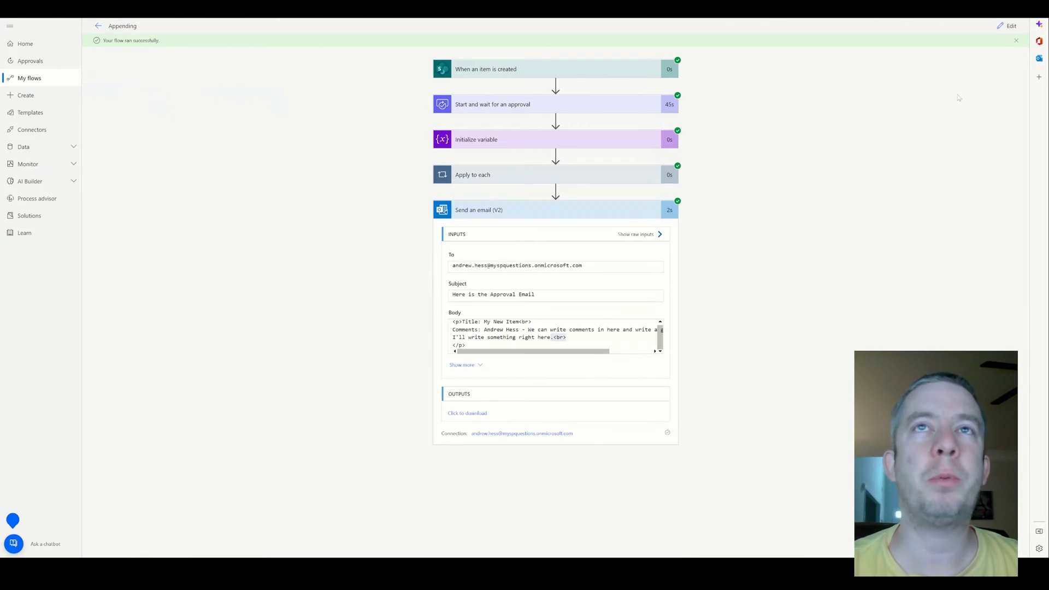
Open the Appending flow for editing and review the append action's value and the varComments token in the email body
left_click(1008, 26)
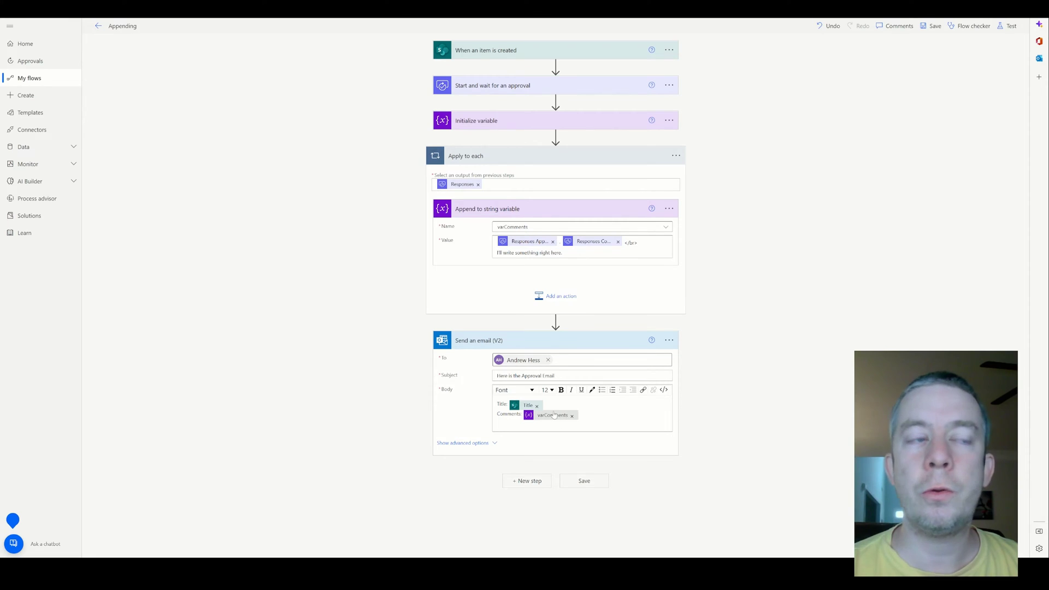
mouse_move(558, 420)
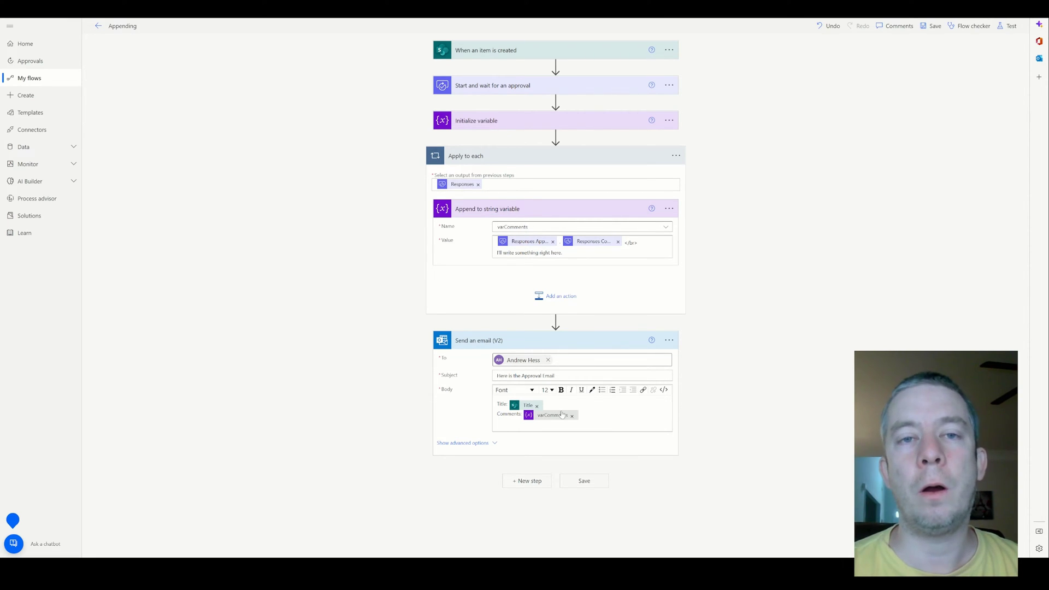